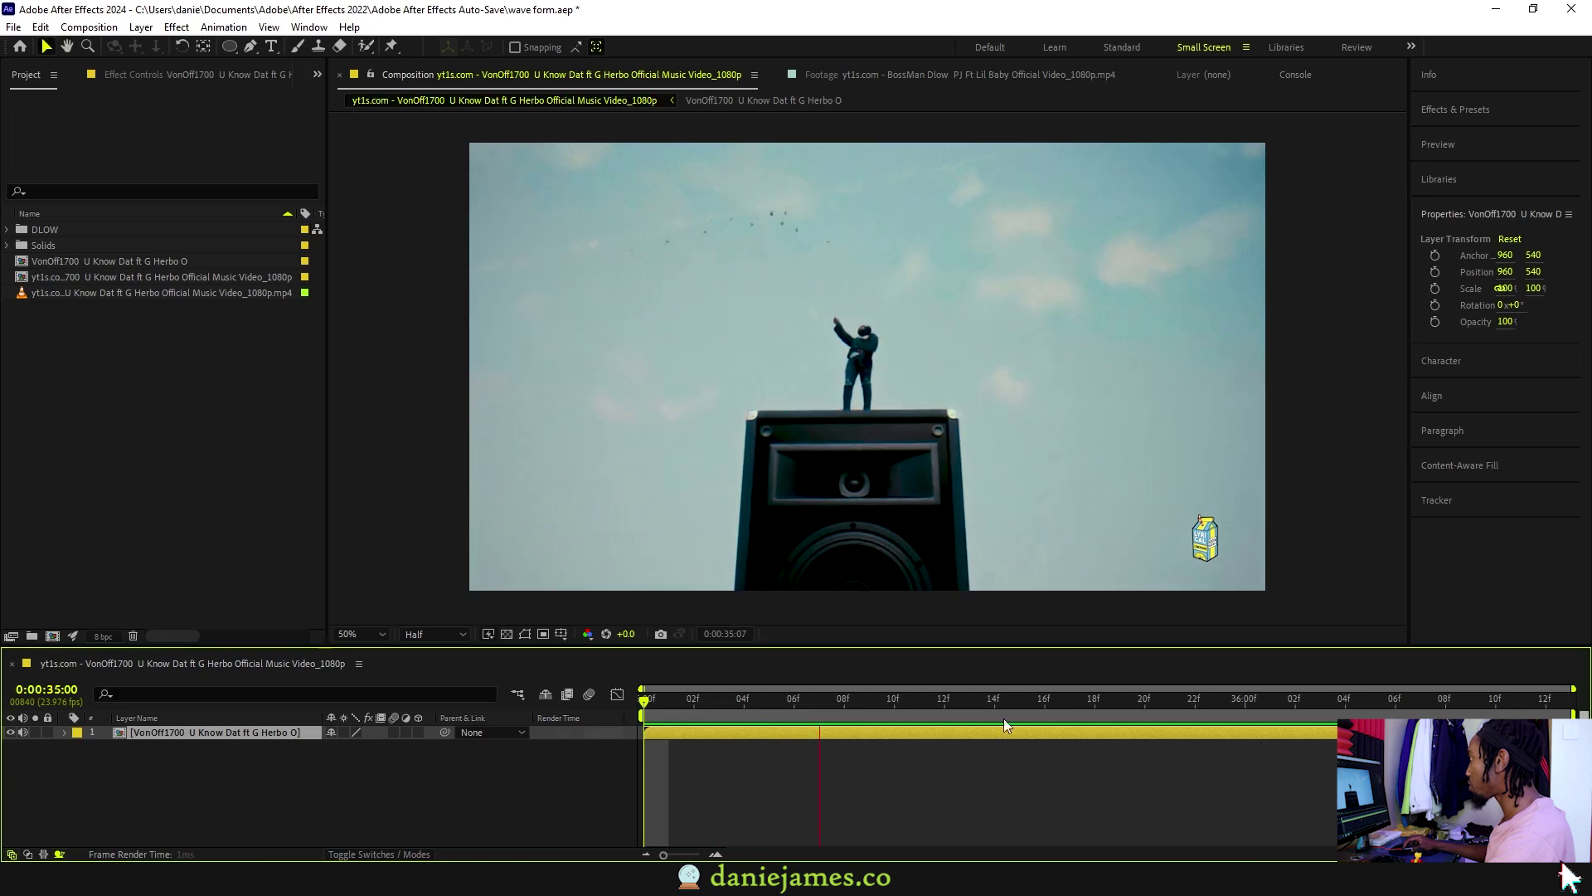
Create a new 1080 x 1080 px composition named Waveforms.
{"action": "key", "text": "ctrl+z"}
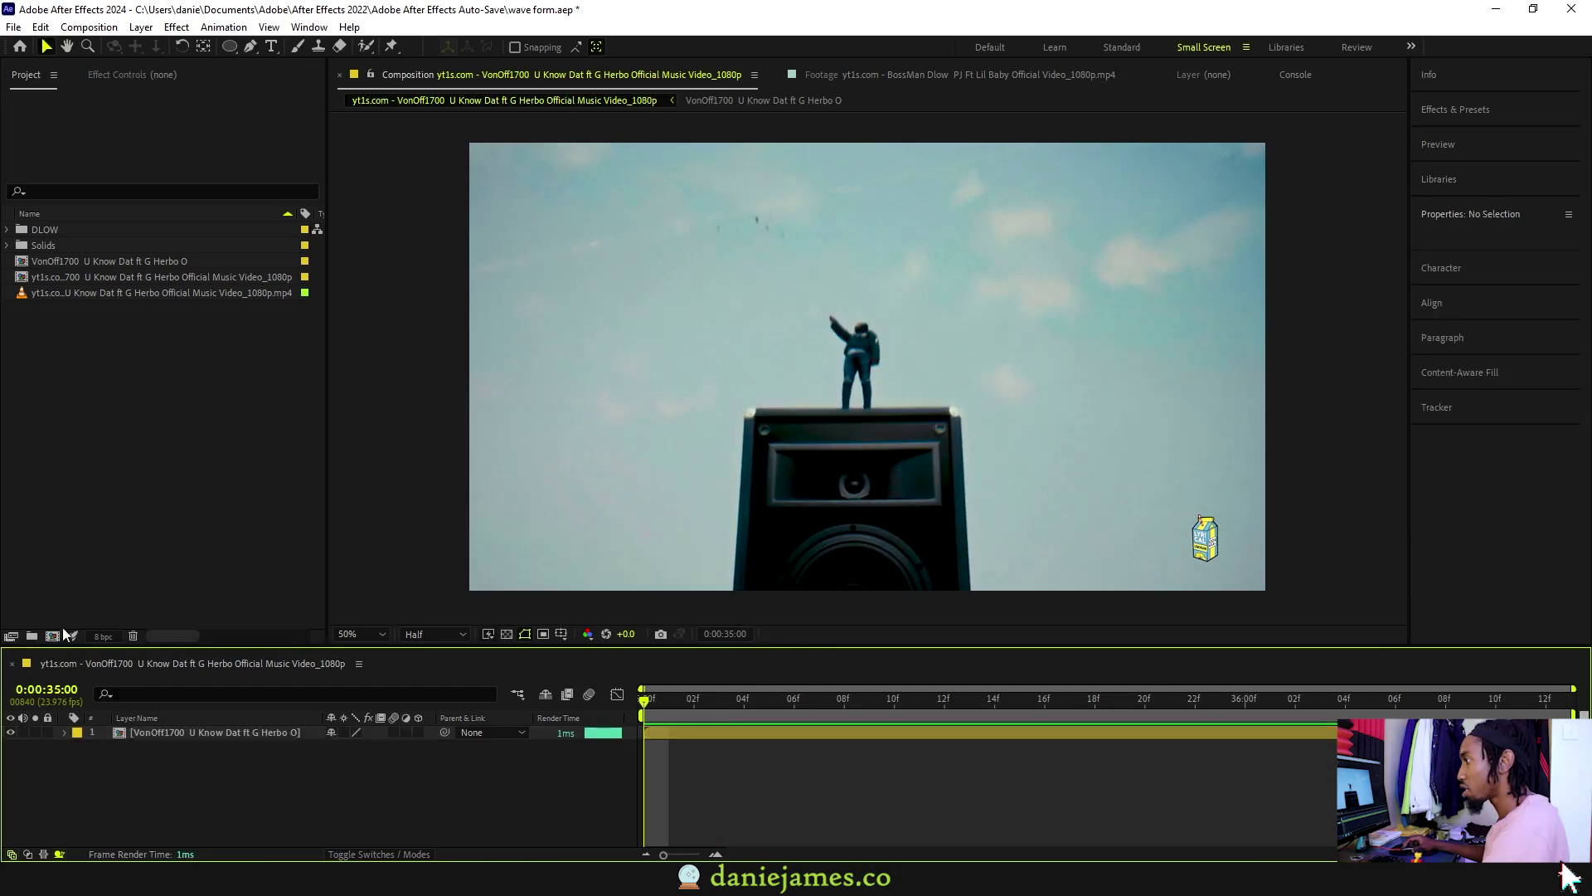
{"action": "left_click", "coordinate": [52, 636]}
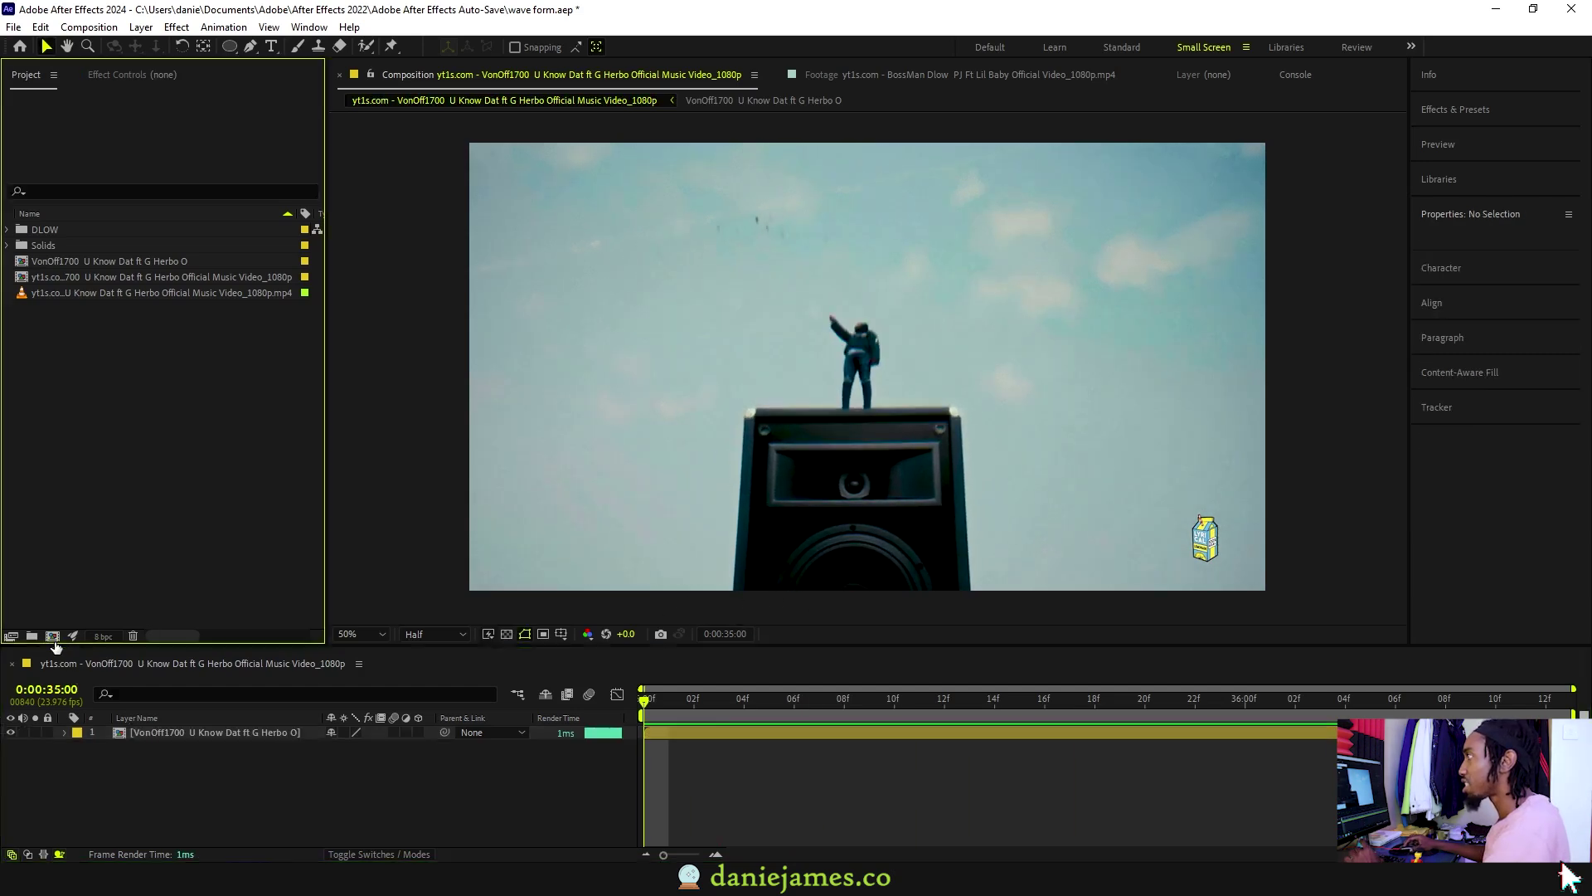
{"action": "left_click", "coordinate": [484, 225]}
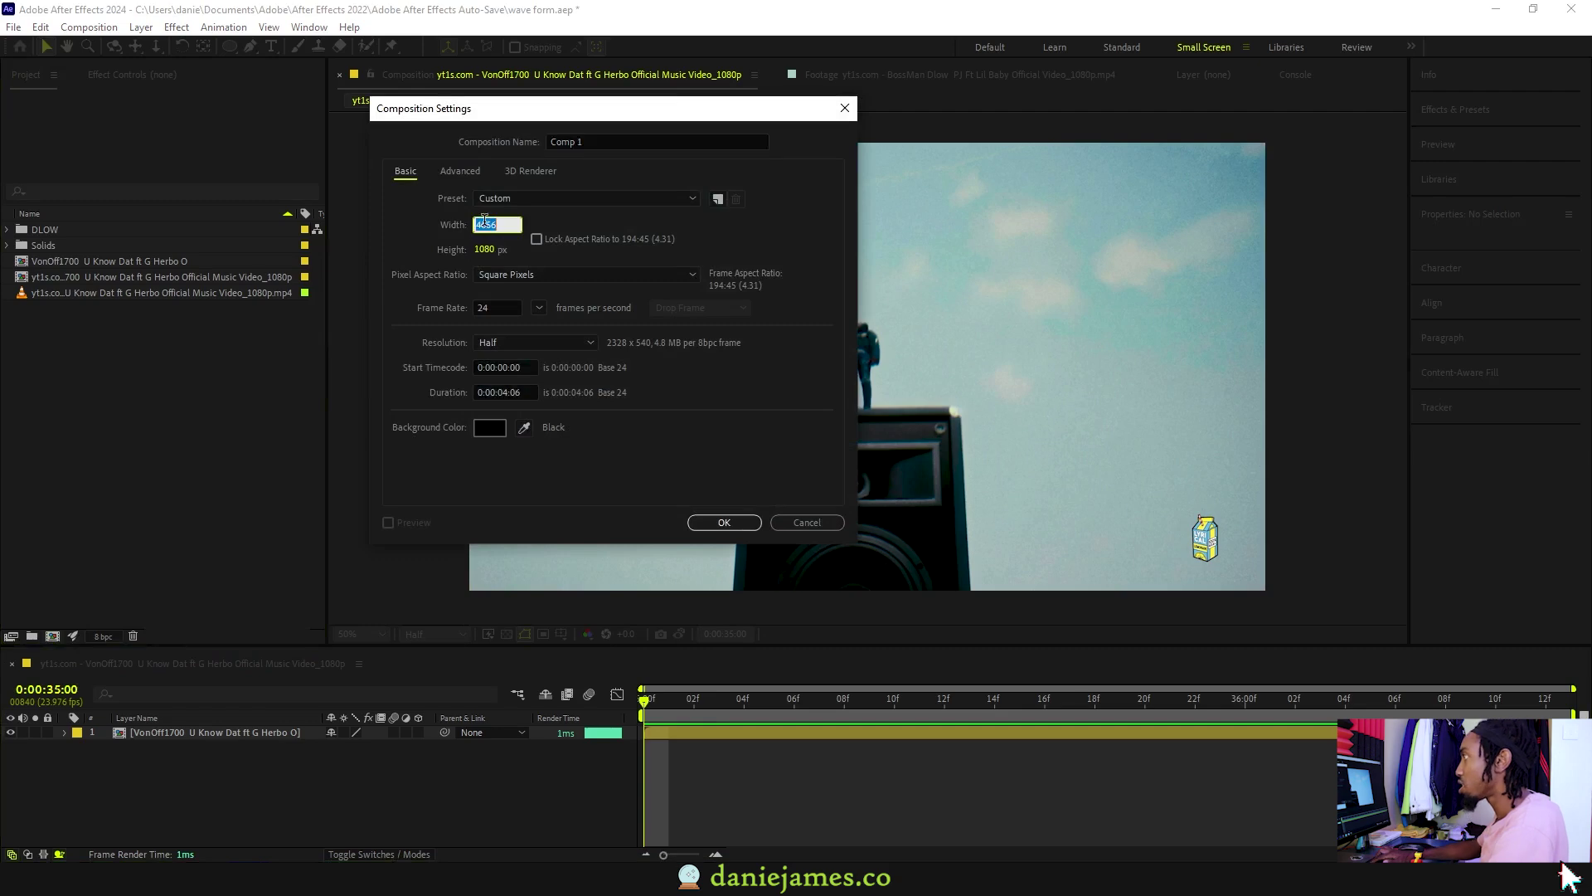
{"action": "type", "text": "1080"}
{"action": "key", "text": "shift+Tab"}
{"action": "type", "text": "Waves"}
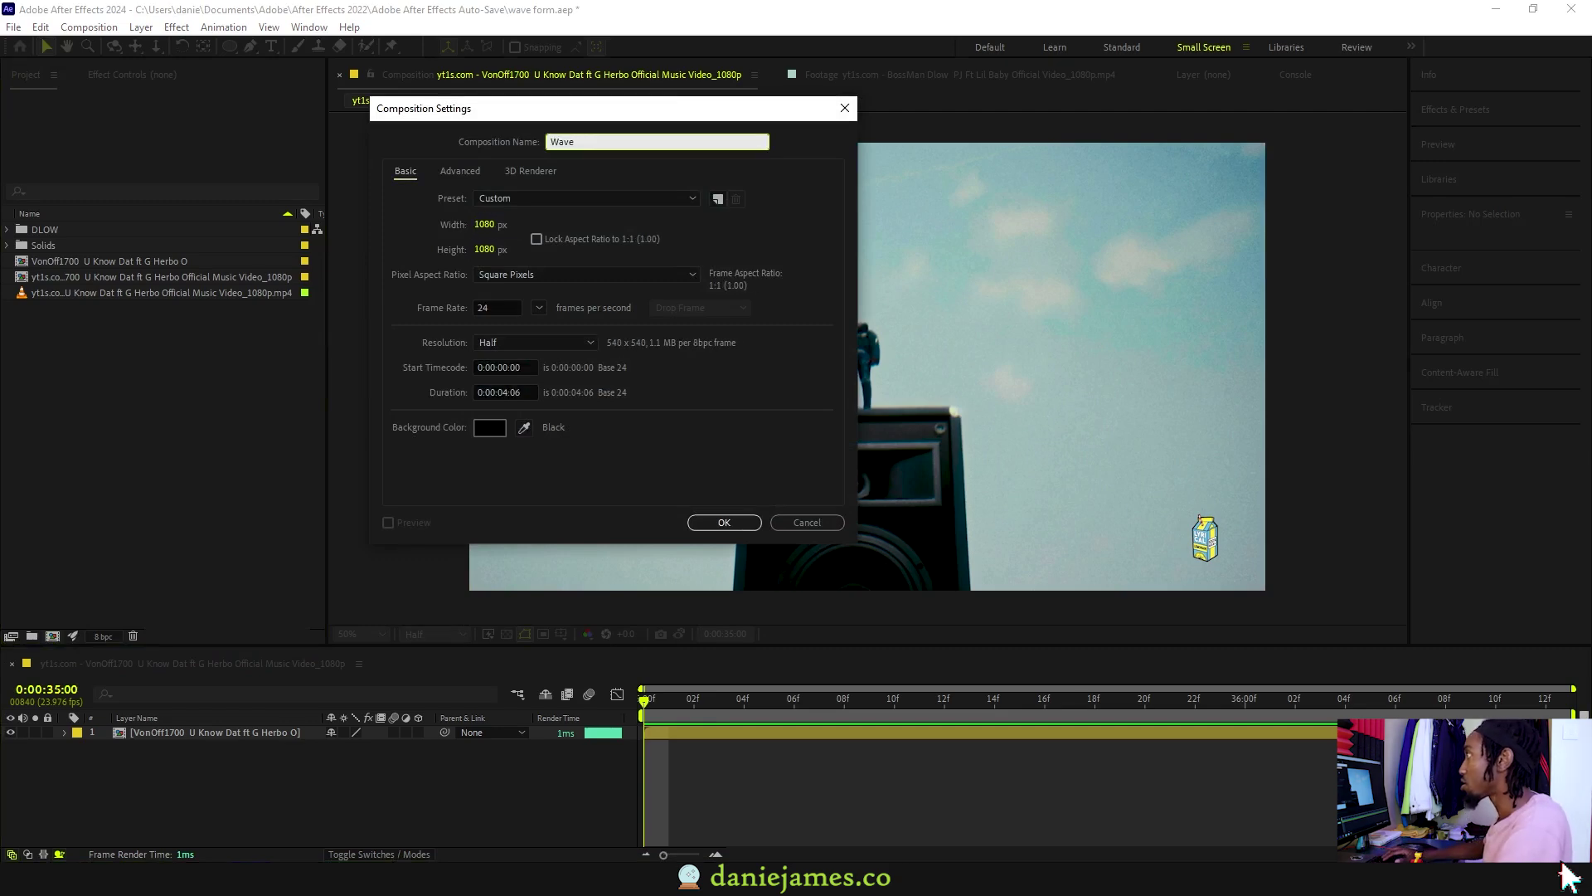
{"action": "key", "text": "Return"}
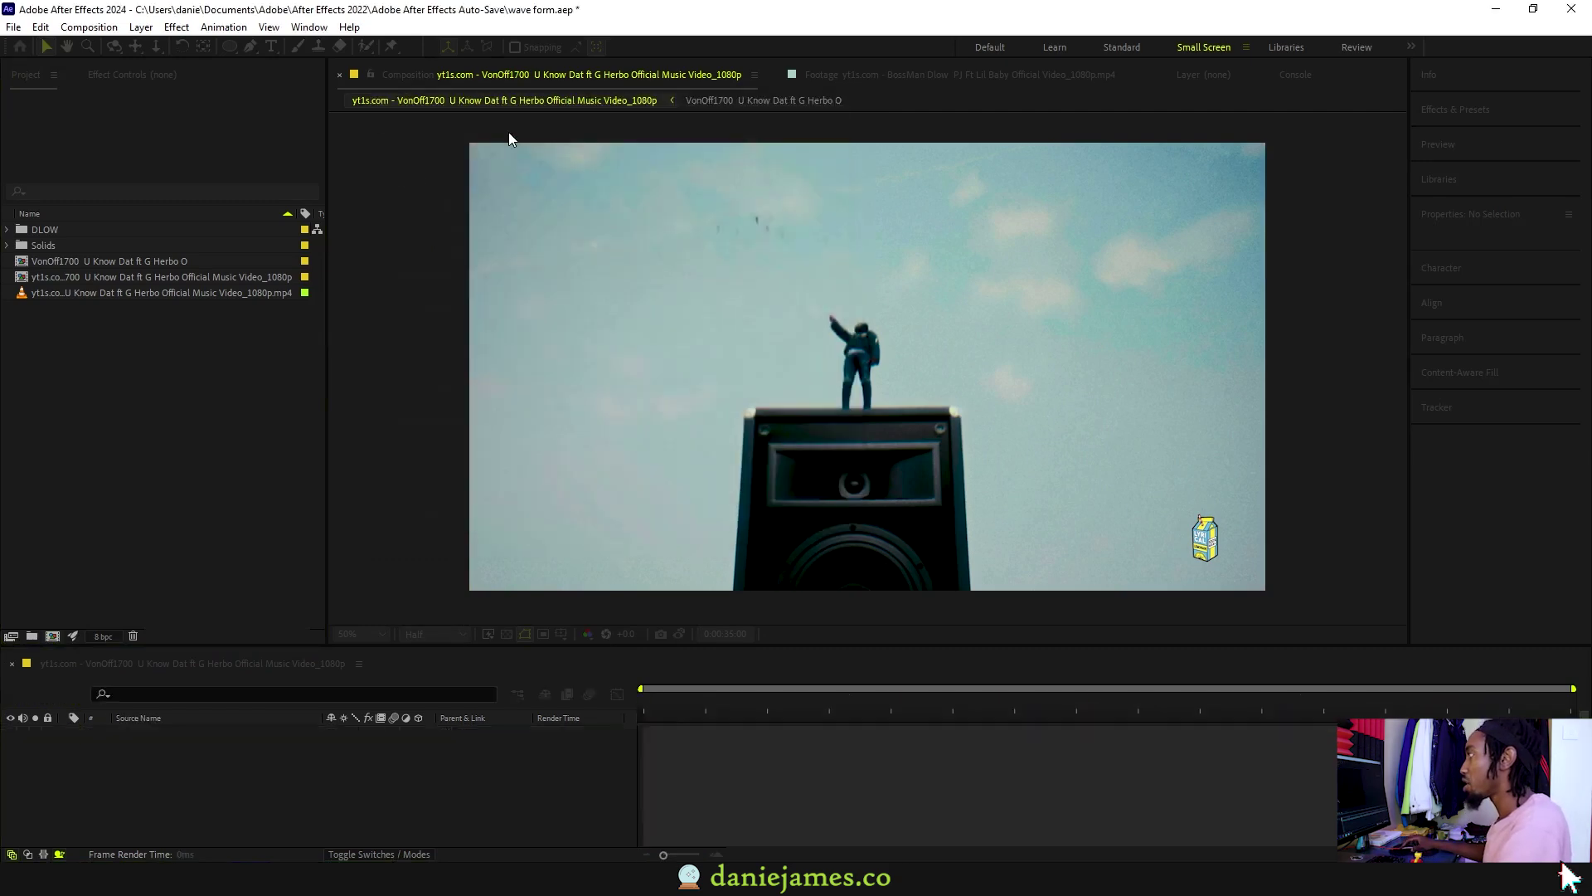
Add a white solid layer filling the Waveforms composition.
{"action": "right_click", "coordinate": [470, 753]}
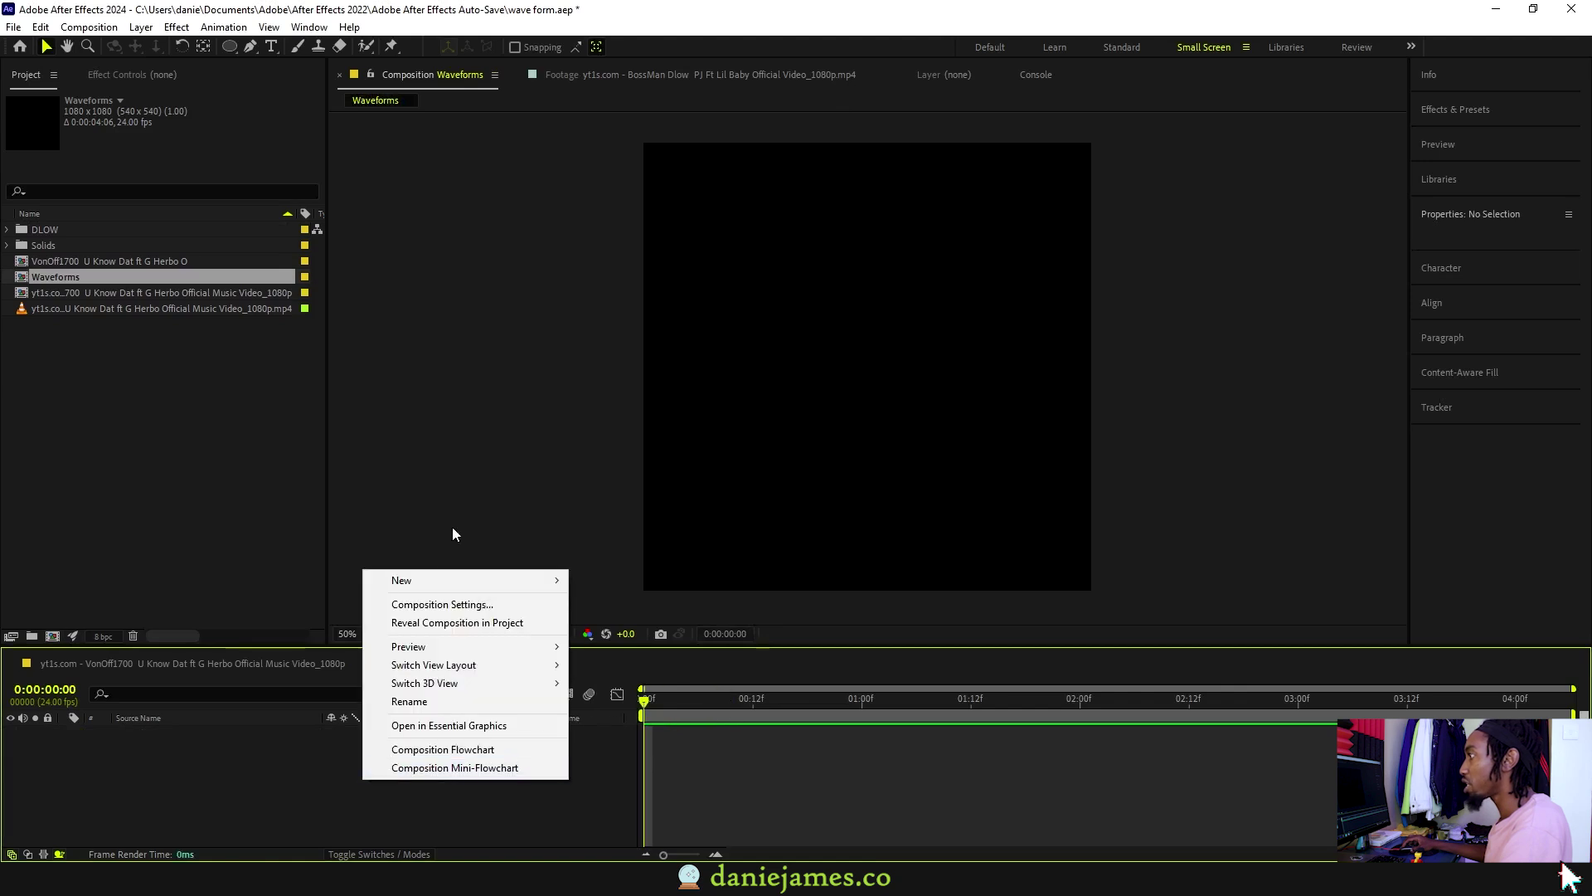
{"action": "mouse_move", "coordinate": [471, 580]}
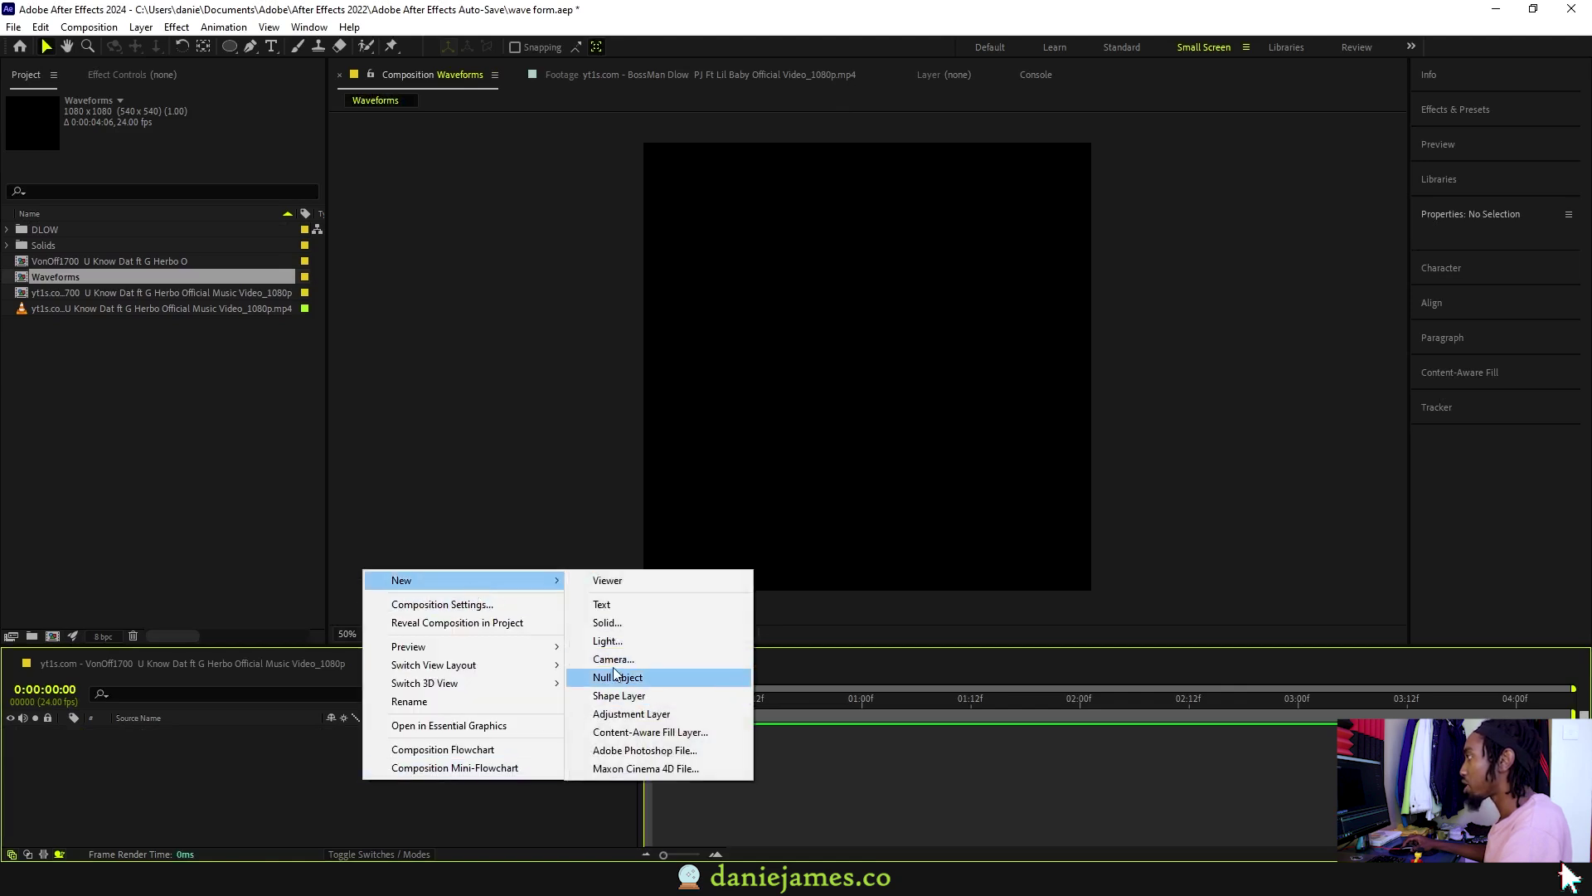
{"action": "left_click", "coordinate": [610, 624]}
{"action": "left_click", "coordinate": [614, 466]}
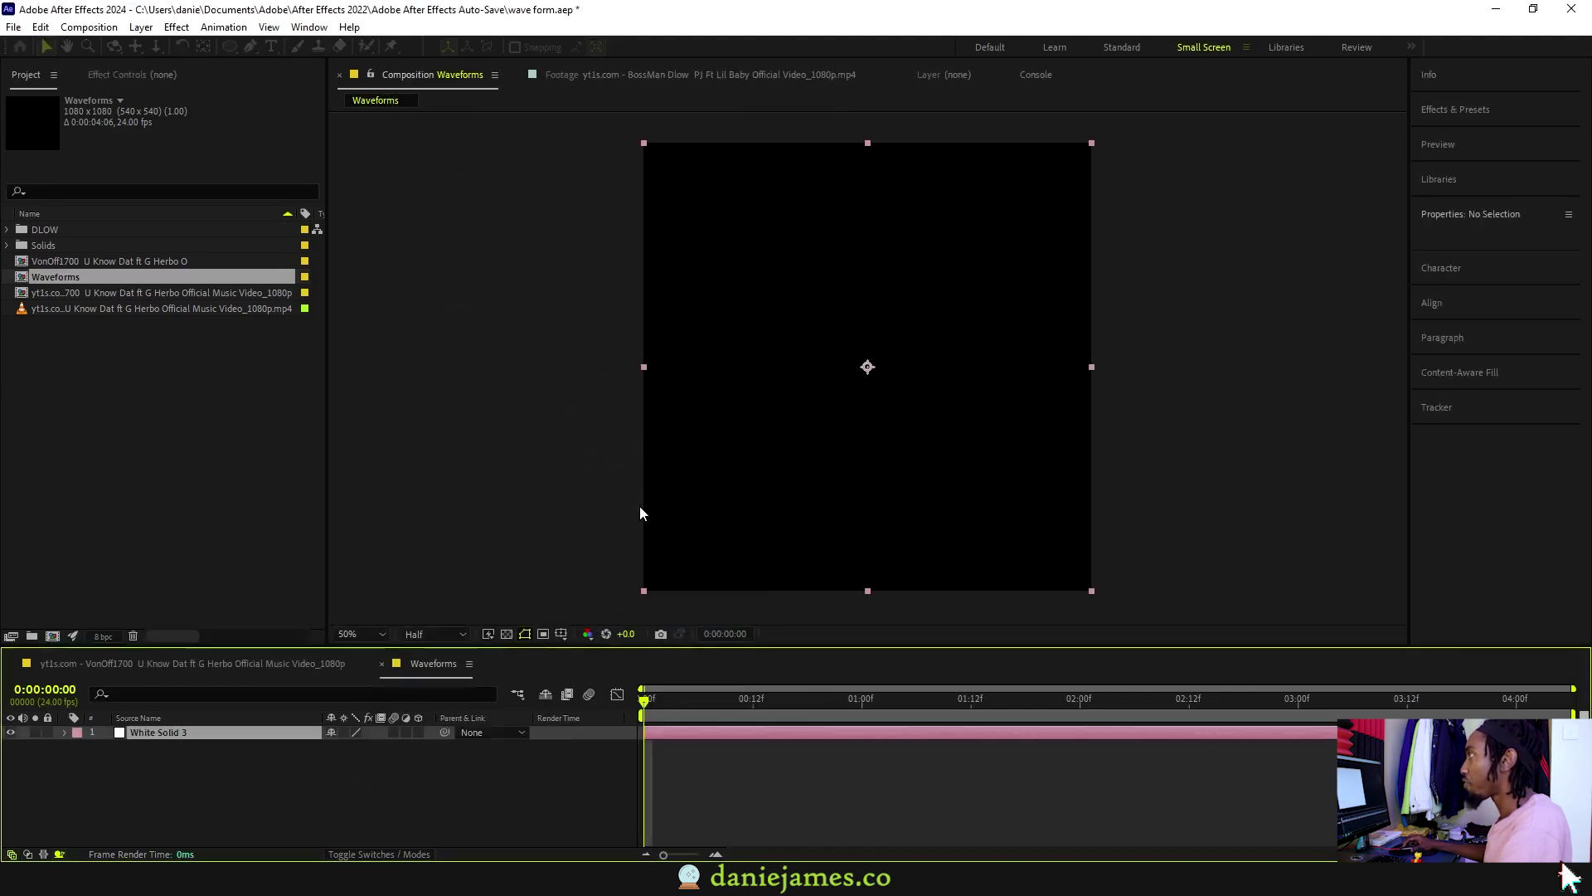
Draw a circular ellipse mask on the white solid, nearly the full composition height, and centre it in the frame.
{"action": "left_click", "coordinate": [233, 47]}
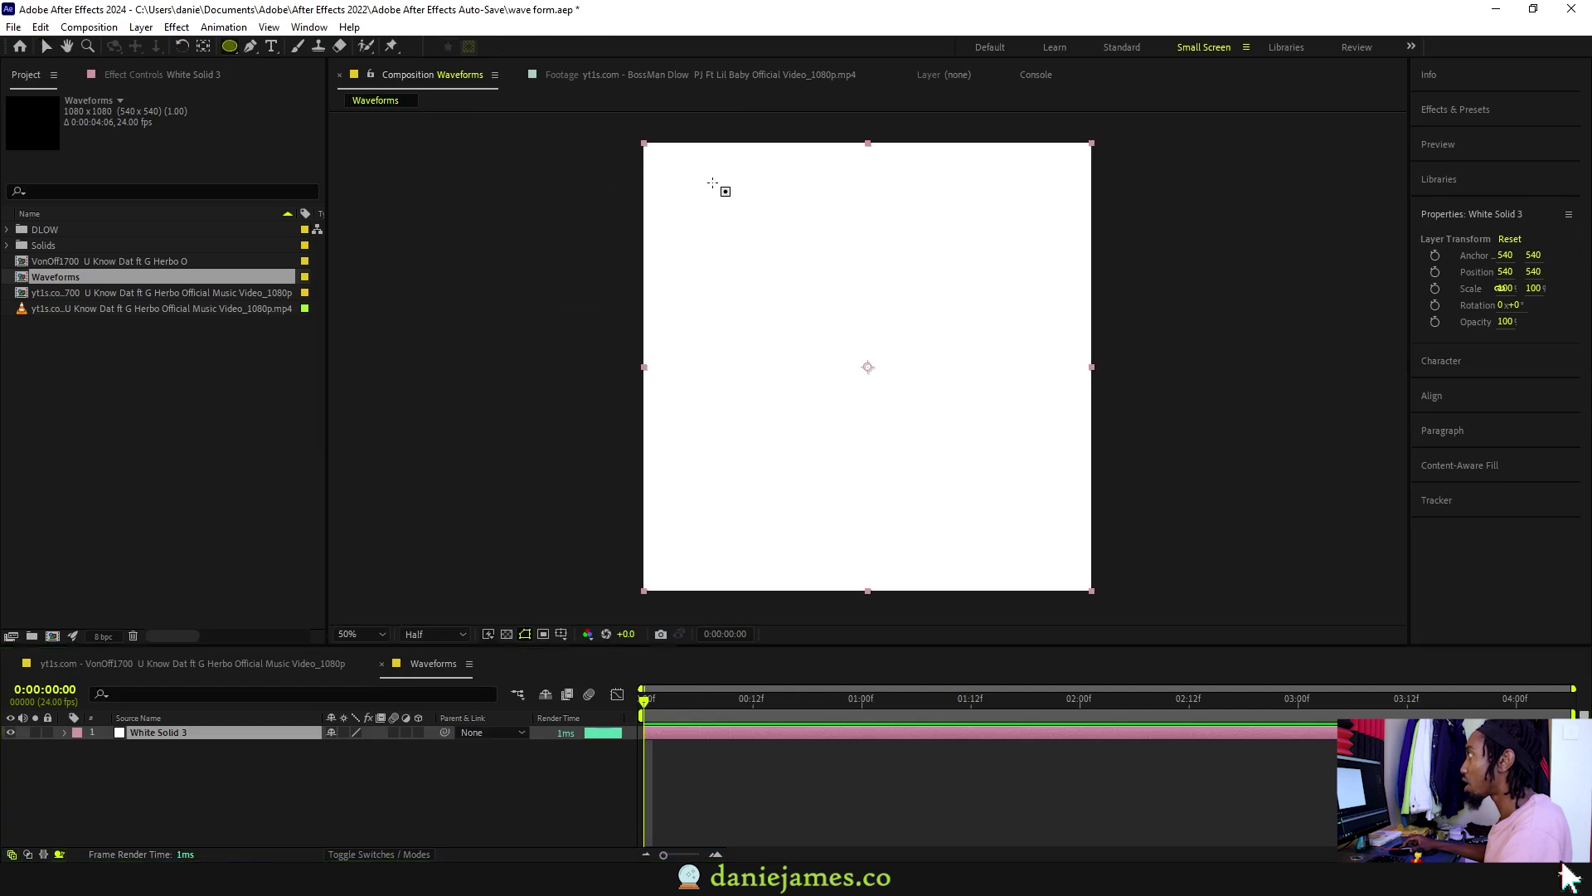
{"action": "left_click_drag", "start_coordinate": [671, 145], "coordinate": [1109, 591]}
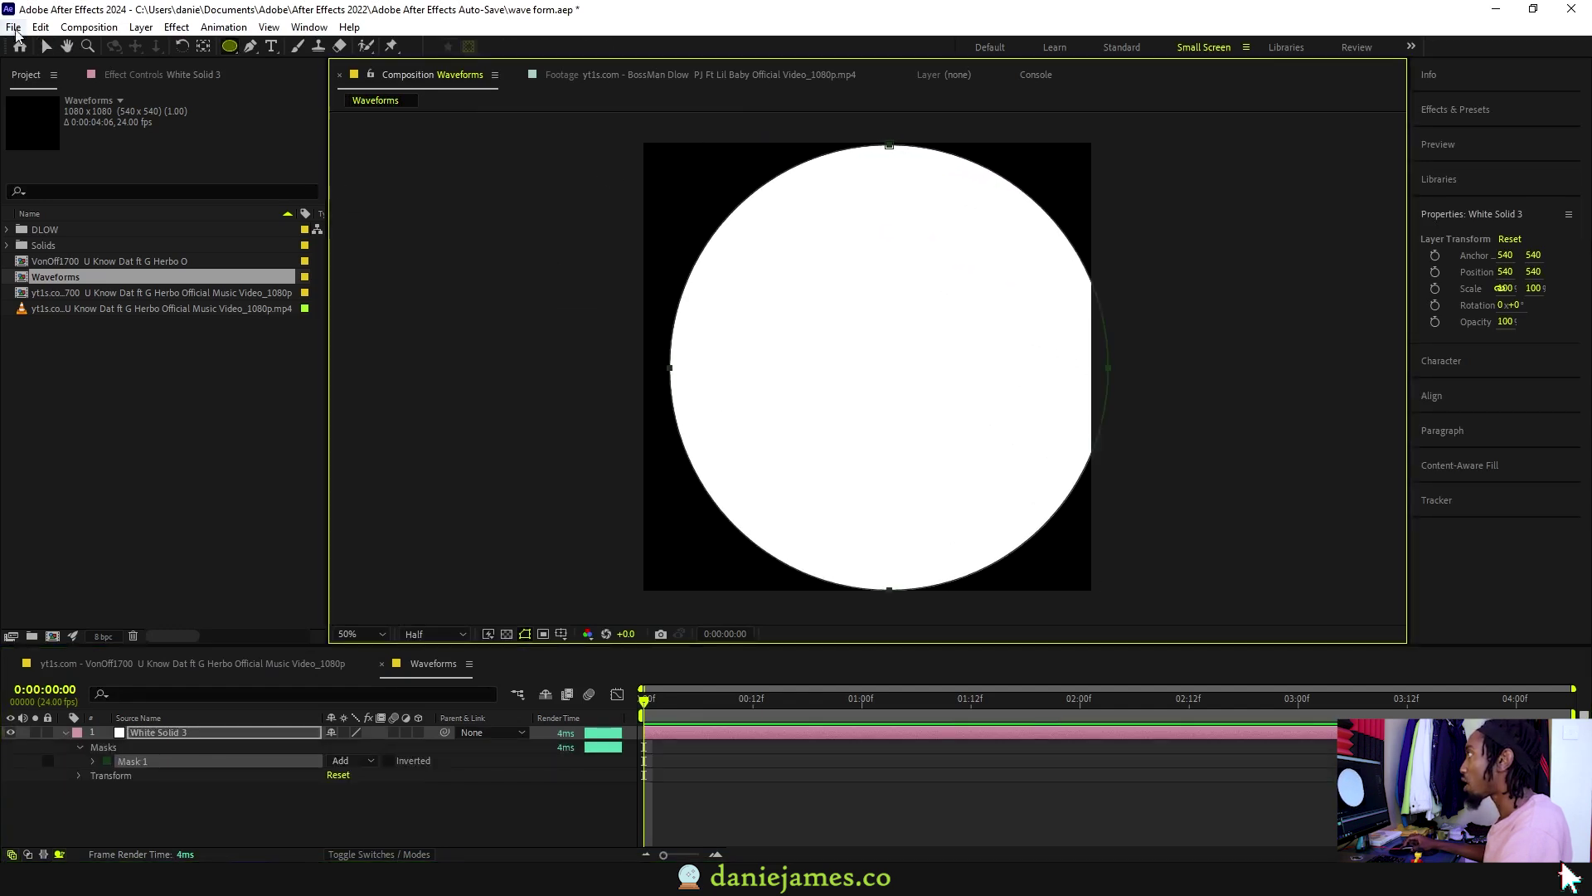
{"action": "left_click", "coordinate": [48, 47]}
{"action": "left_click_drag", "start_coordinate": [889, 146], "coordinate": [866, 145]}
Animate the circle's Mask Expansion from -526 pixels at the first frame to 0 at 0:00:02:10.
{"action": "key", "text": "m"}
{"action": "key", "text": "m"}
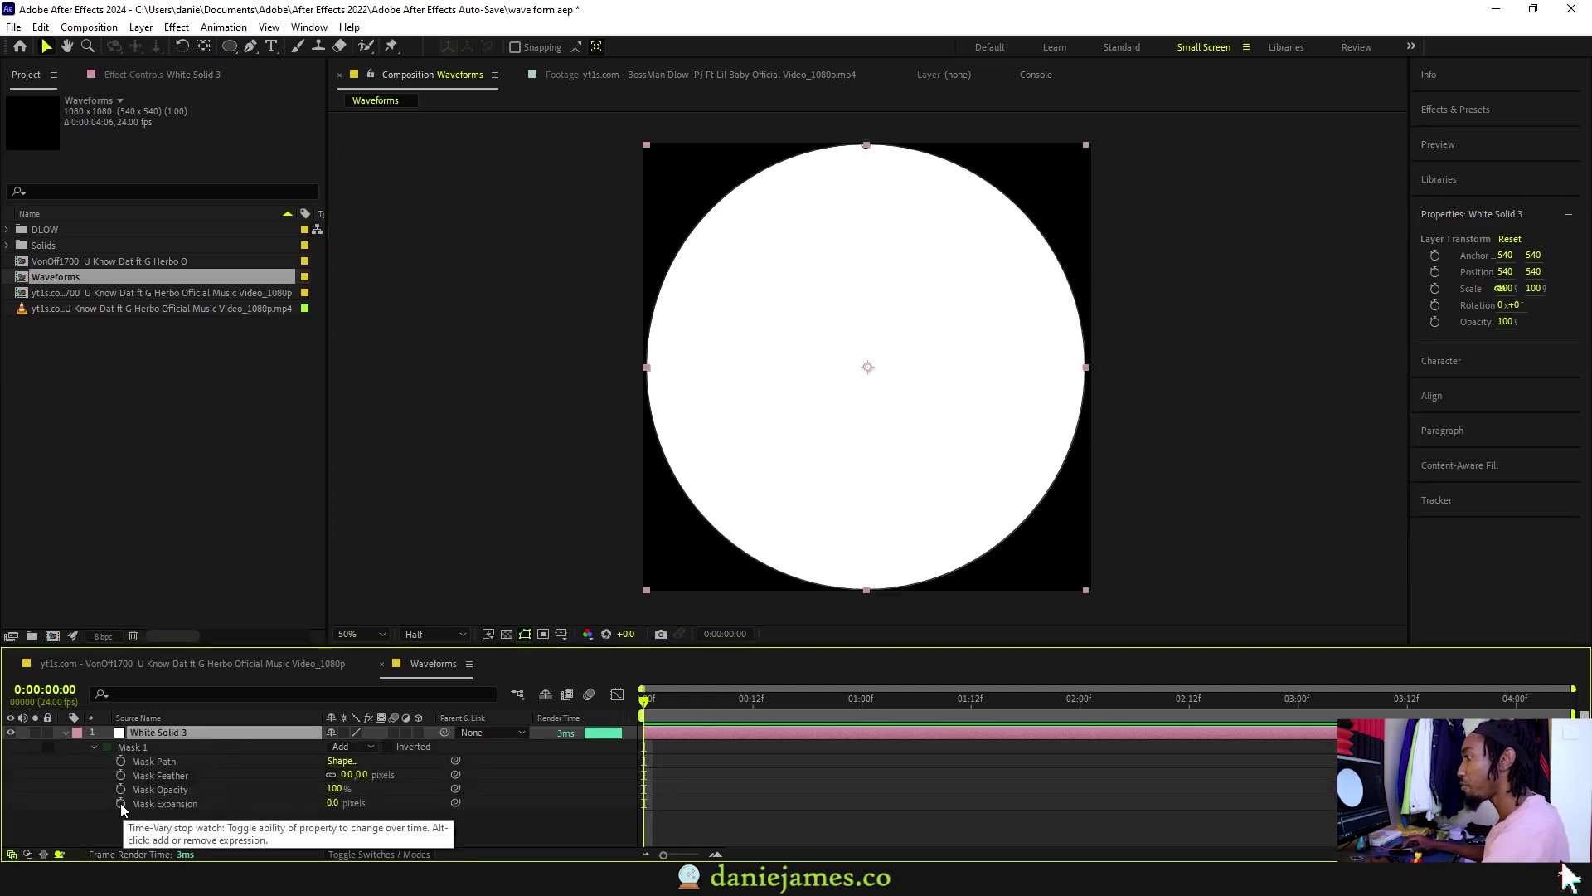
{"action": "left_click", "coordinate": [121, 805]}
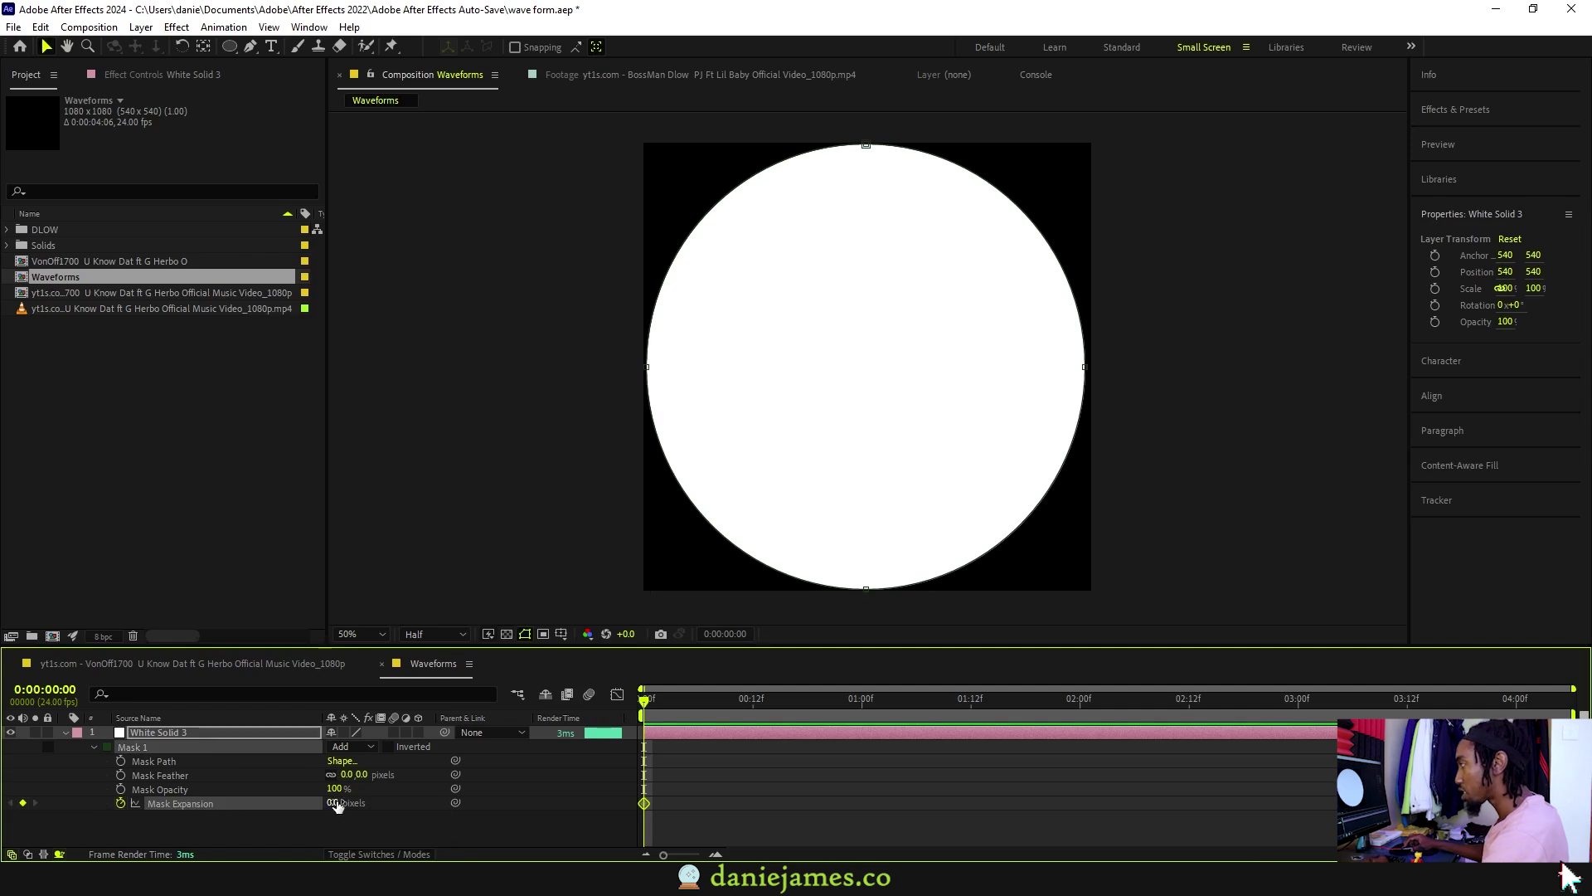
{"action": "left_click_drag", "start_coordinate": [336, 805], "coordinate": [942, 724]}
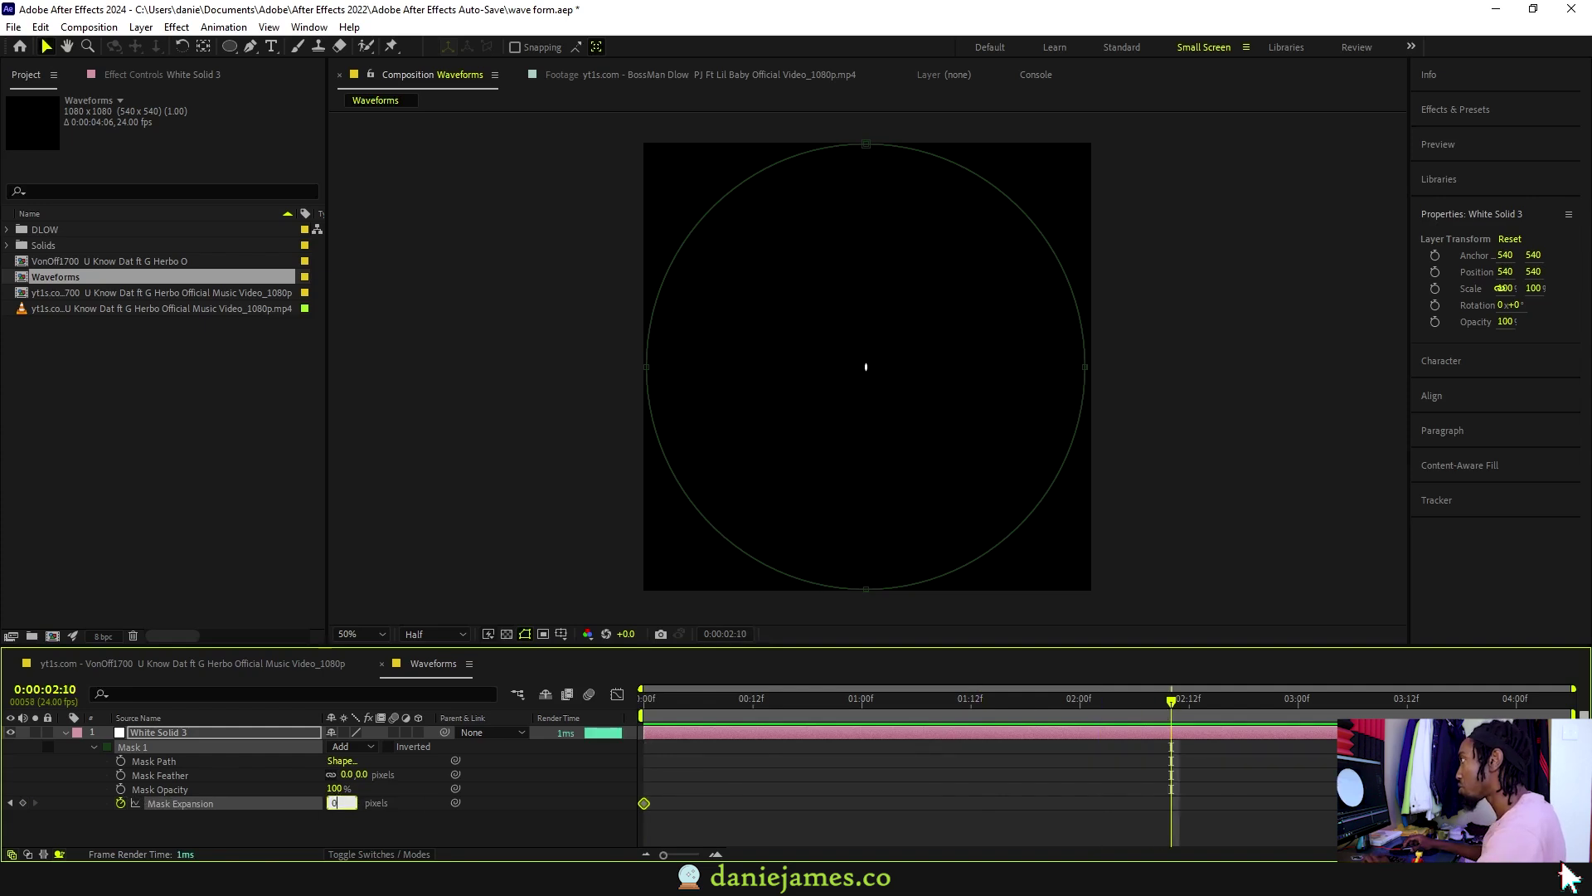
{"action": "key", "text": "Return"}
Apply Easy Ease to both Mask Expansion keyframes and preview the growing circle from the start.
{"action": "left_click_drag", "start_coordinate": [1218, 794], "coordinate": [484, 808]}
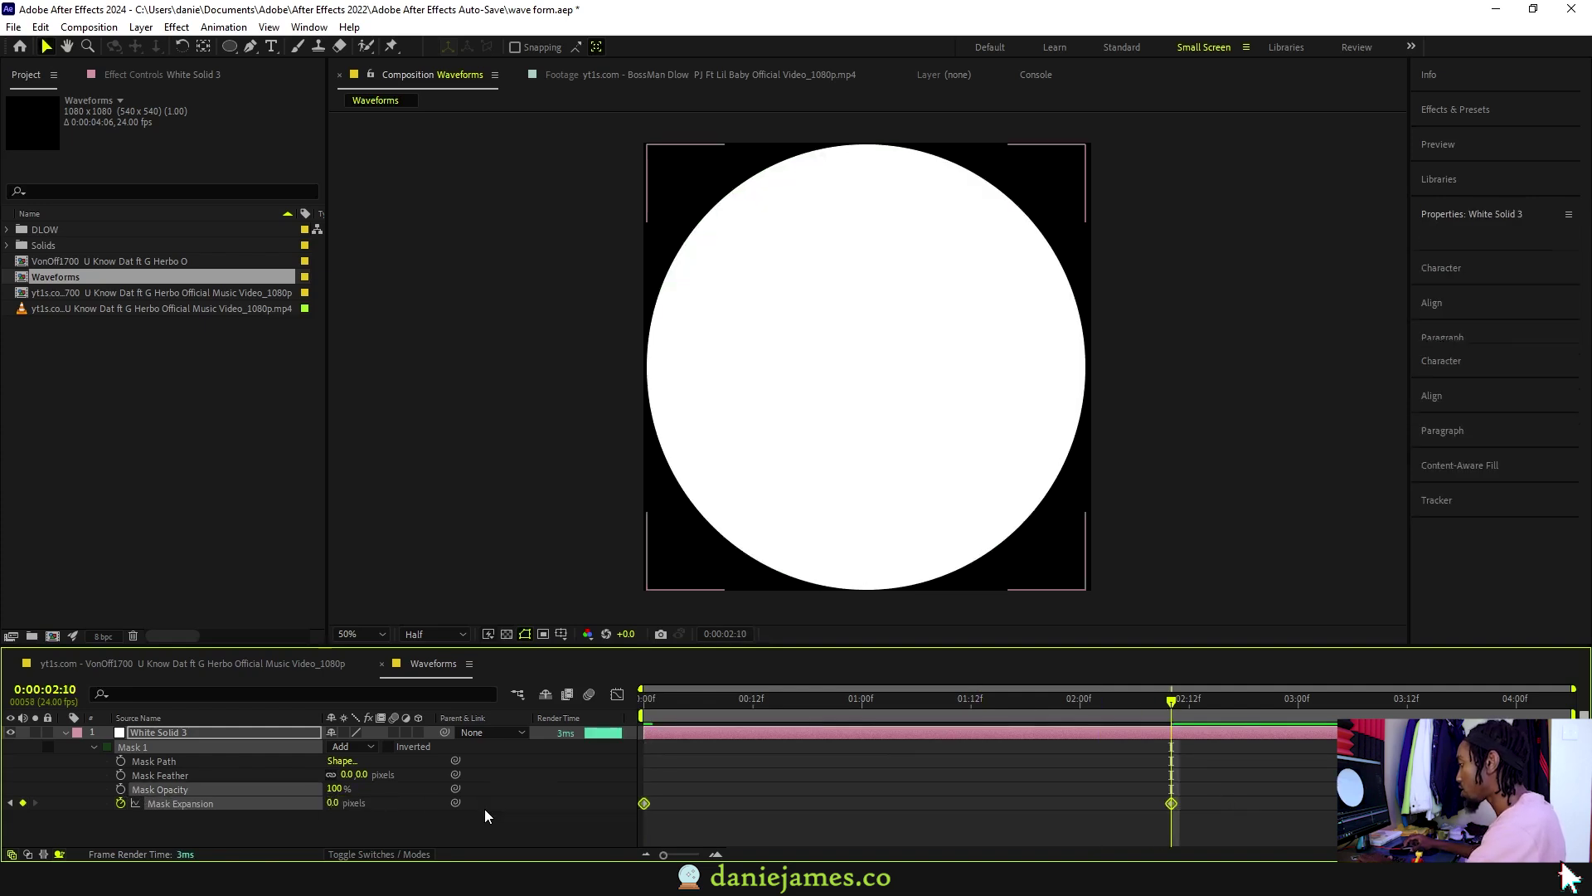
{"action": "key", "text": "F9"}
{"action": "left_click_drag", "start_coordinate": [659, 698], "coordinate": [605, 710]}
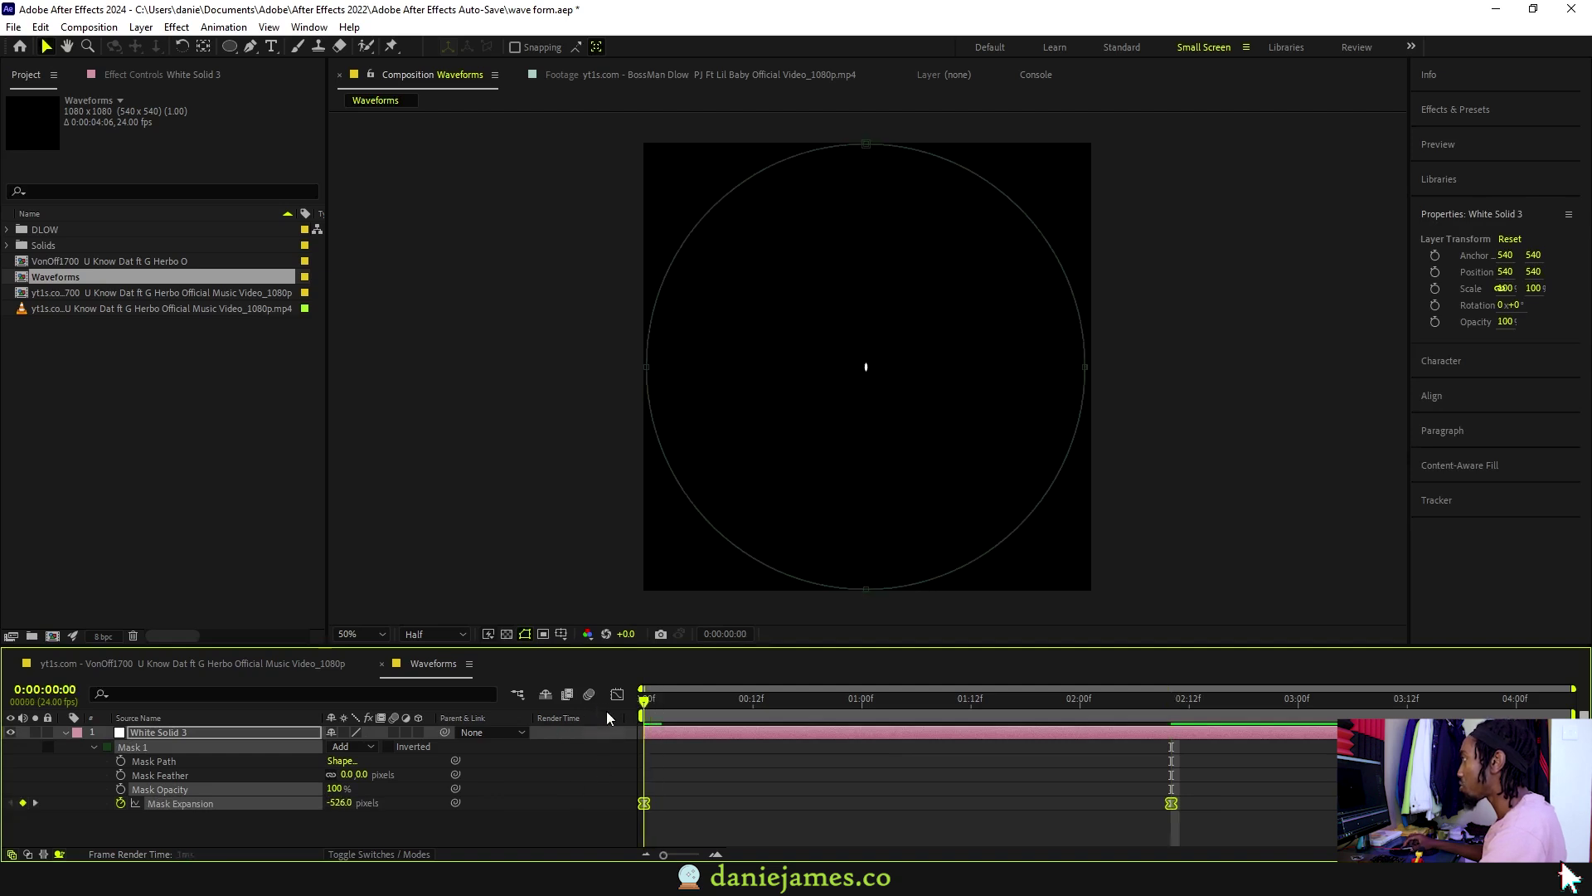
{"action": "key", "text": "space"}
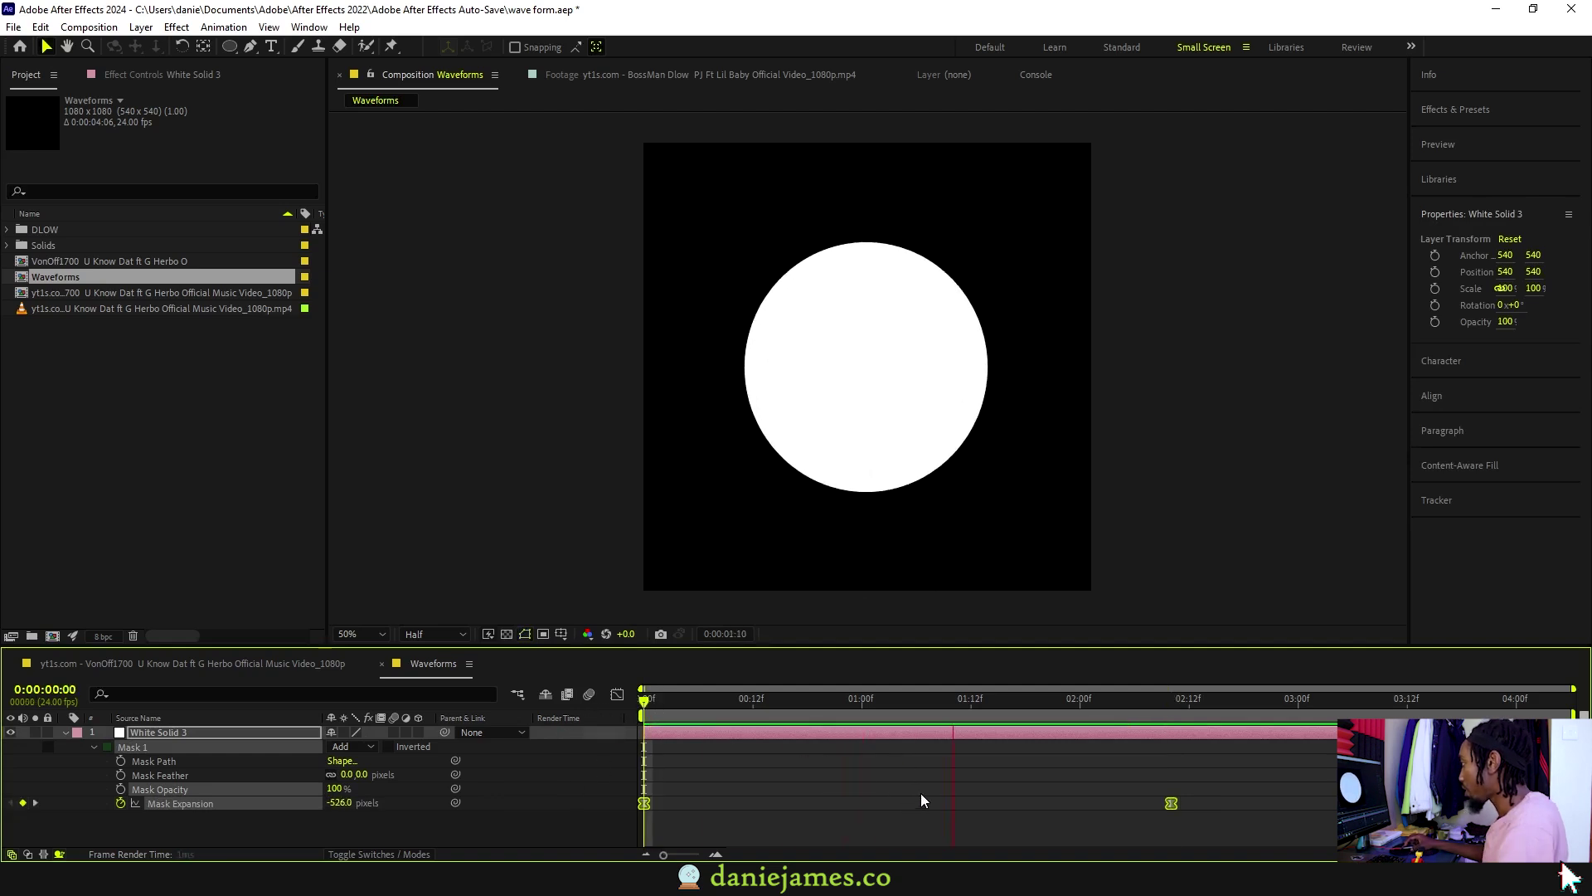
Speed up the circle's growth by moving the last Mask Expansion keyframe earlier to about 0:00:01:06, previewing the timing.
{"action": "left_click", "coordinate": [1169, 806]}
{"action": "left_click_drag", "start_coordinate": [1169, 806], "coordinate": [1034, 803]}
{"action": "left_click_drag", "start_coordinate": [690, 695], "coordinate": [566, 705]}
{"action": "key", "text": "space"}
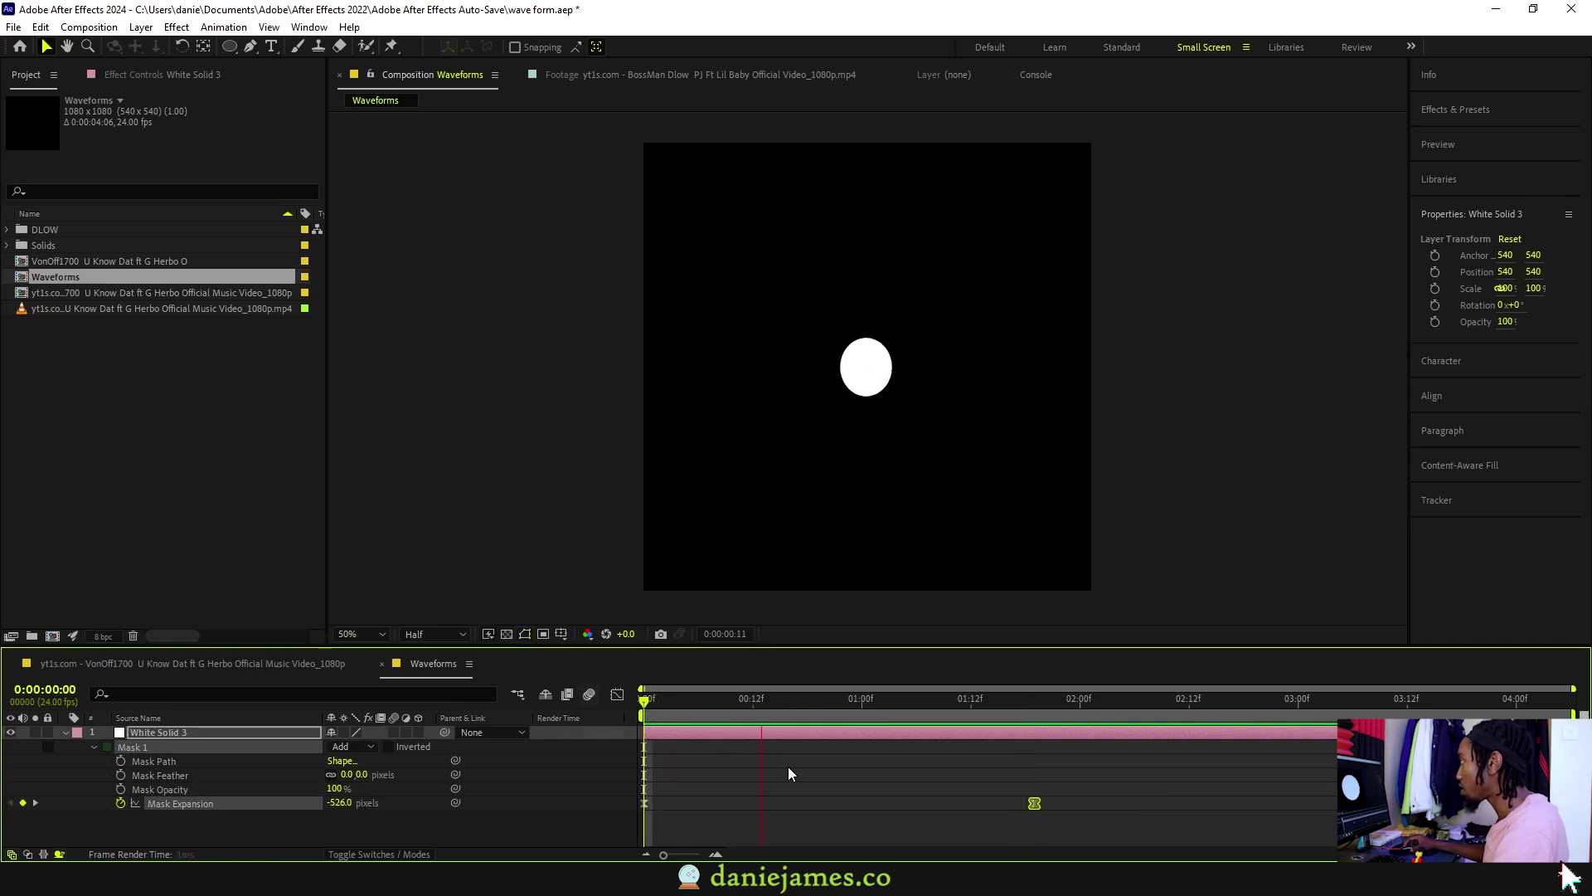
{"action": "key", "text": "space"}
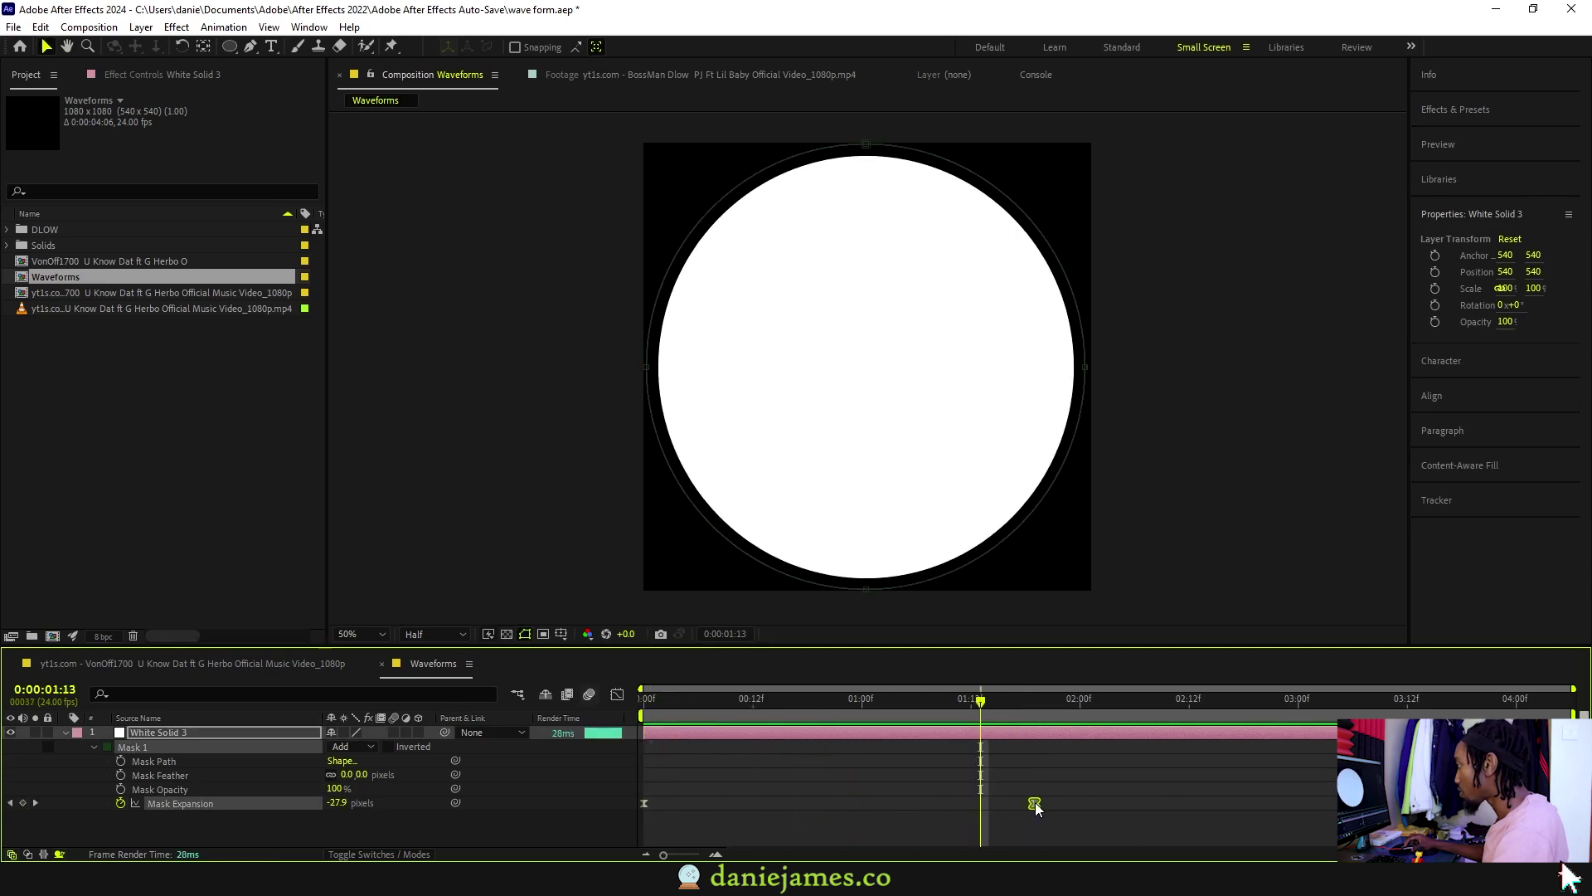
{"action": "left_click_drag", "start_coordinate": [1035, 803], "coordinate": [921, 802]}
{"action": "left_click", "coordinate": [646, 701]}
{"action": "key", "text": "space"}
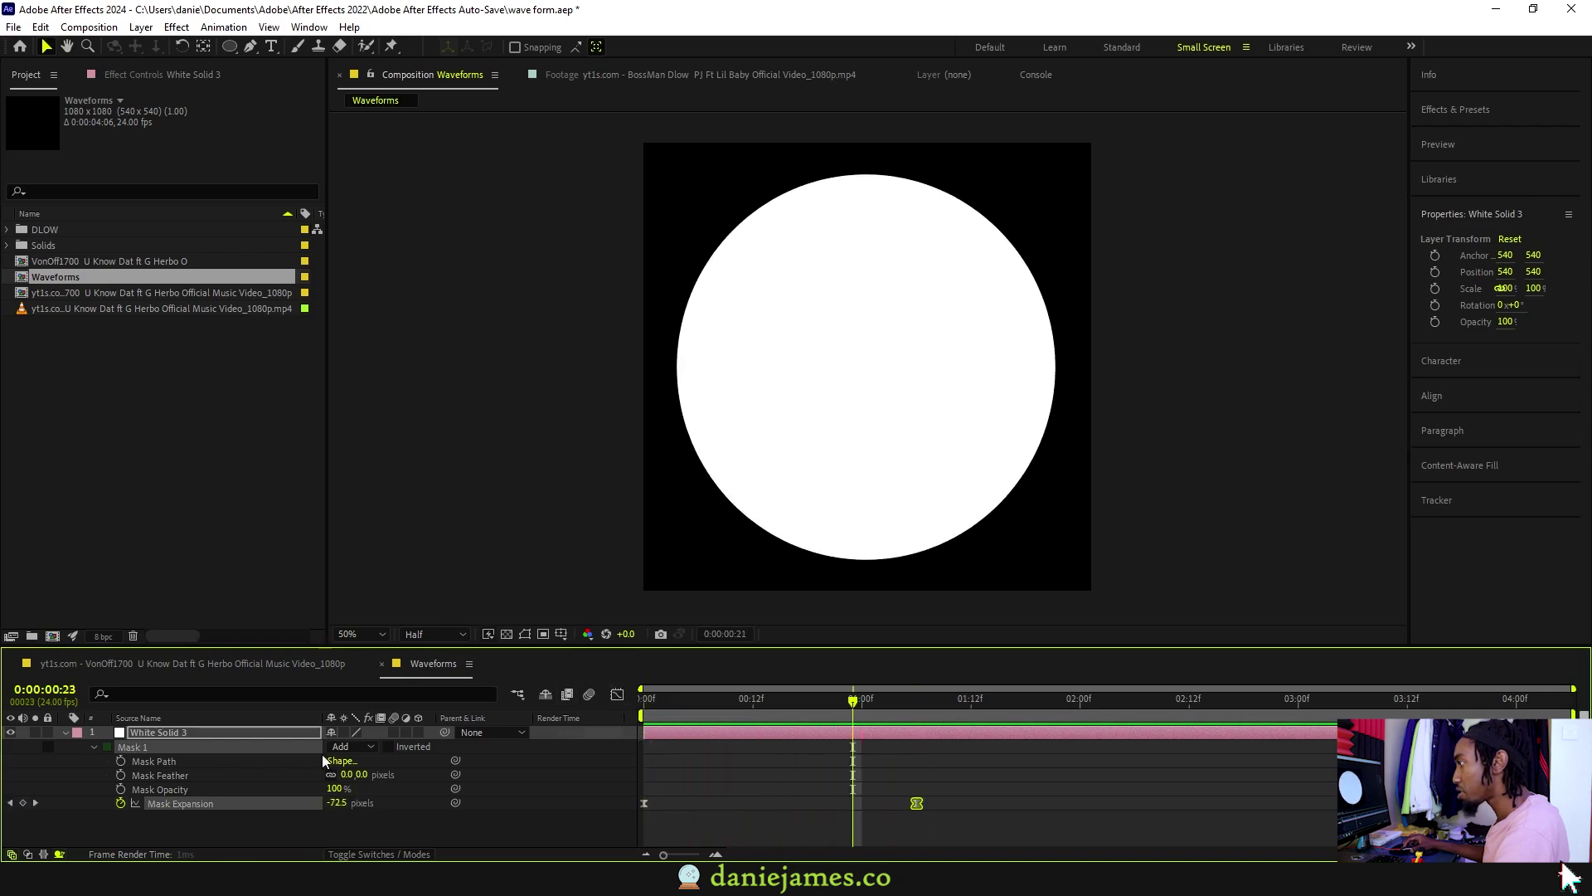
Set the circle mask's feather to 30 pixels and preview the softened edge.
{"action": "key", "text": "space"}
{"action": "left_click_drag", "start_coordinate": [346, 776], "coordinate": [677, 743]}
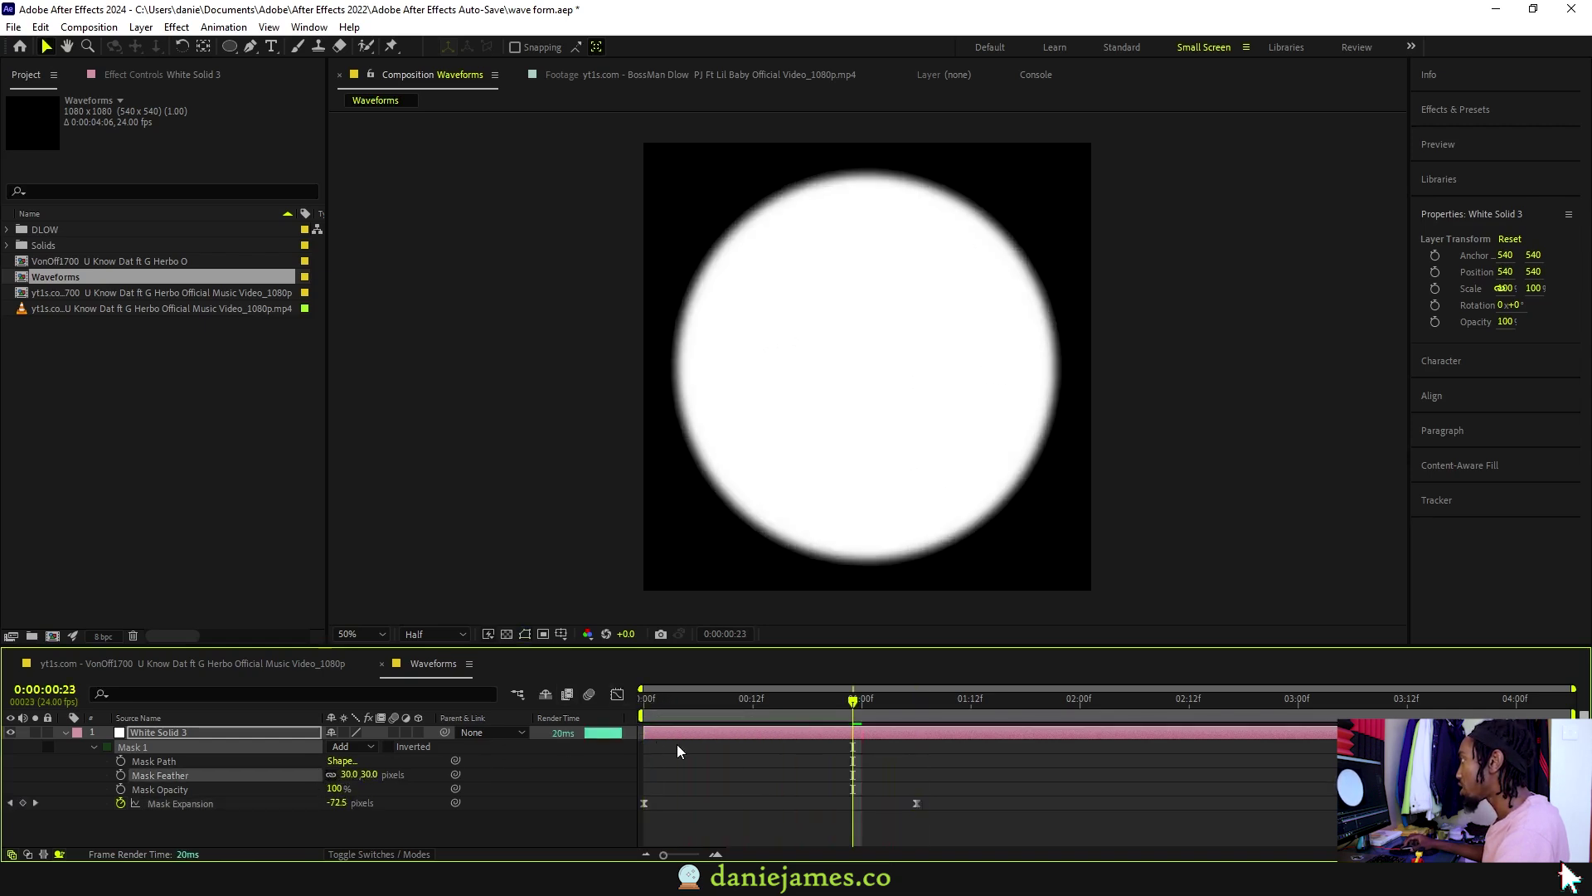
{"action": "key", "text": "space"}
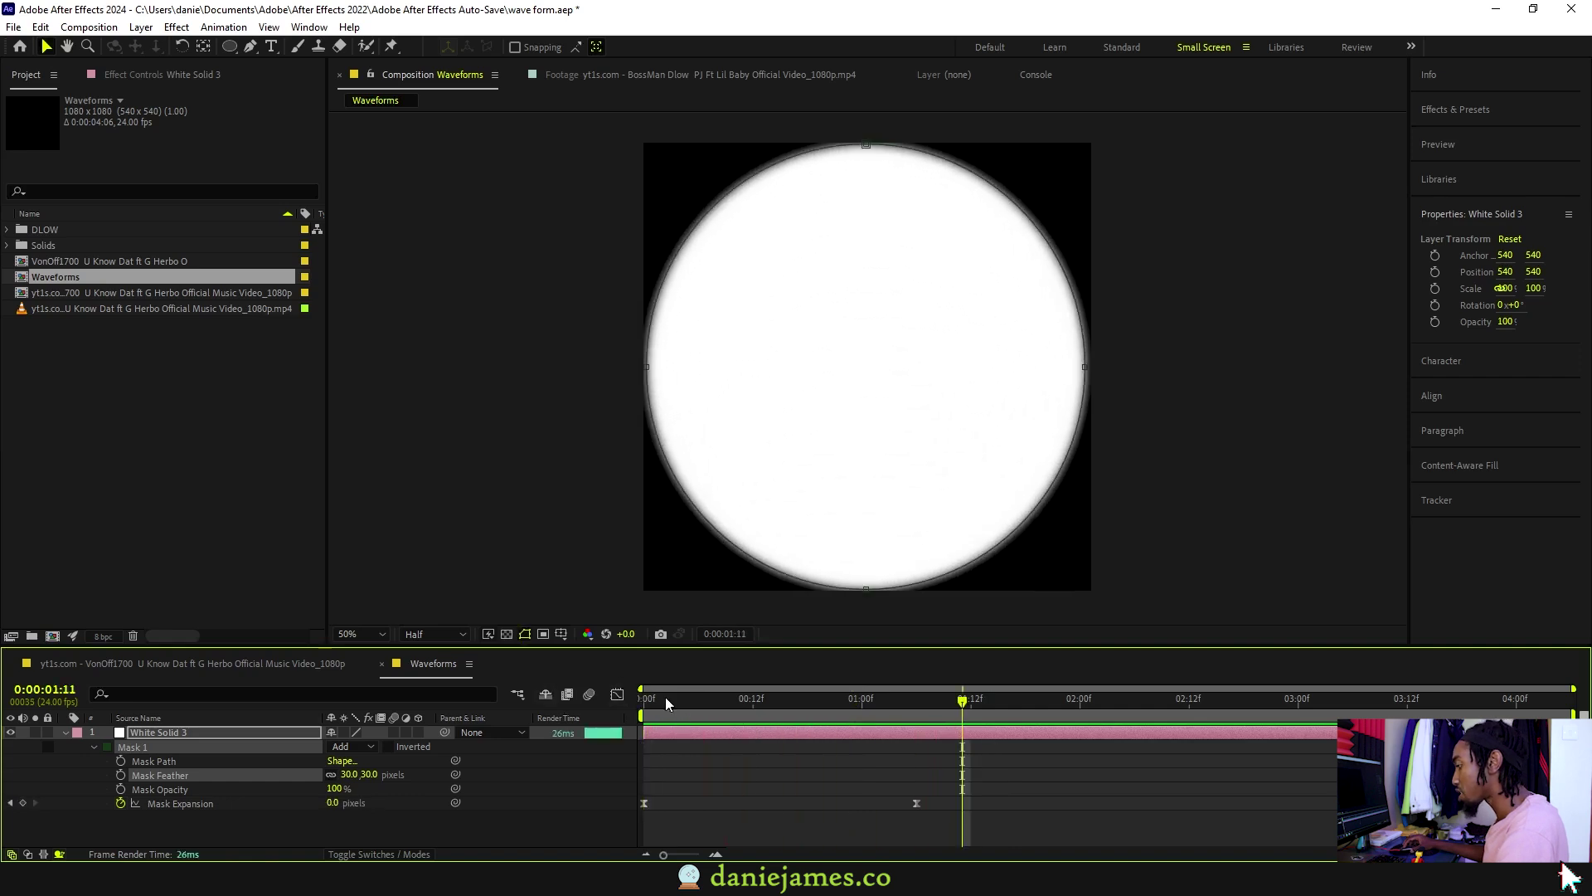
Duplicate the circle mask on the white solid and set the copy's mode to Subtract.
{"action": "left_click", "coordinate": [141, 747]}
{"action": "key", "text": "ctrl+d"}
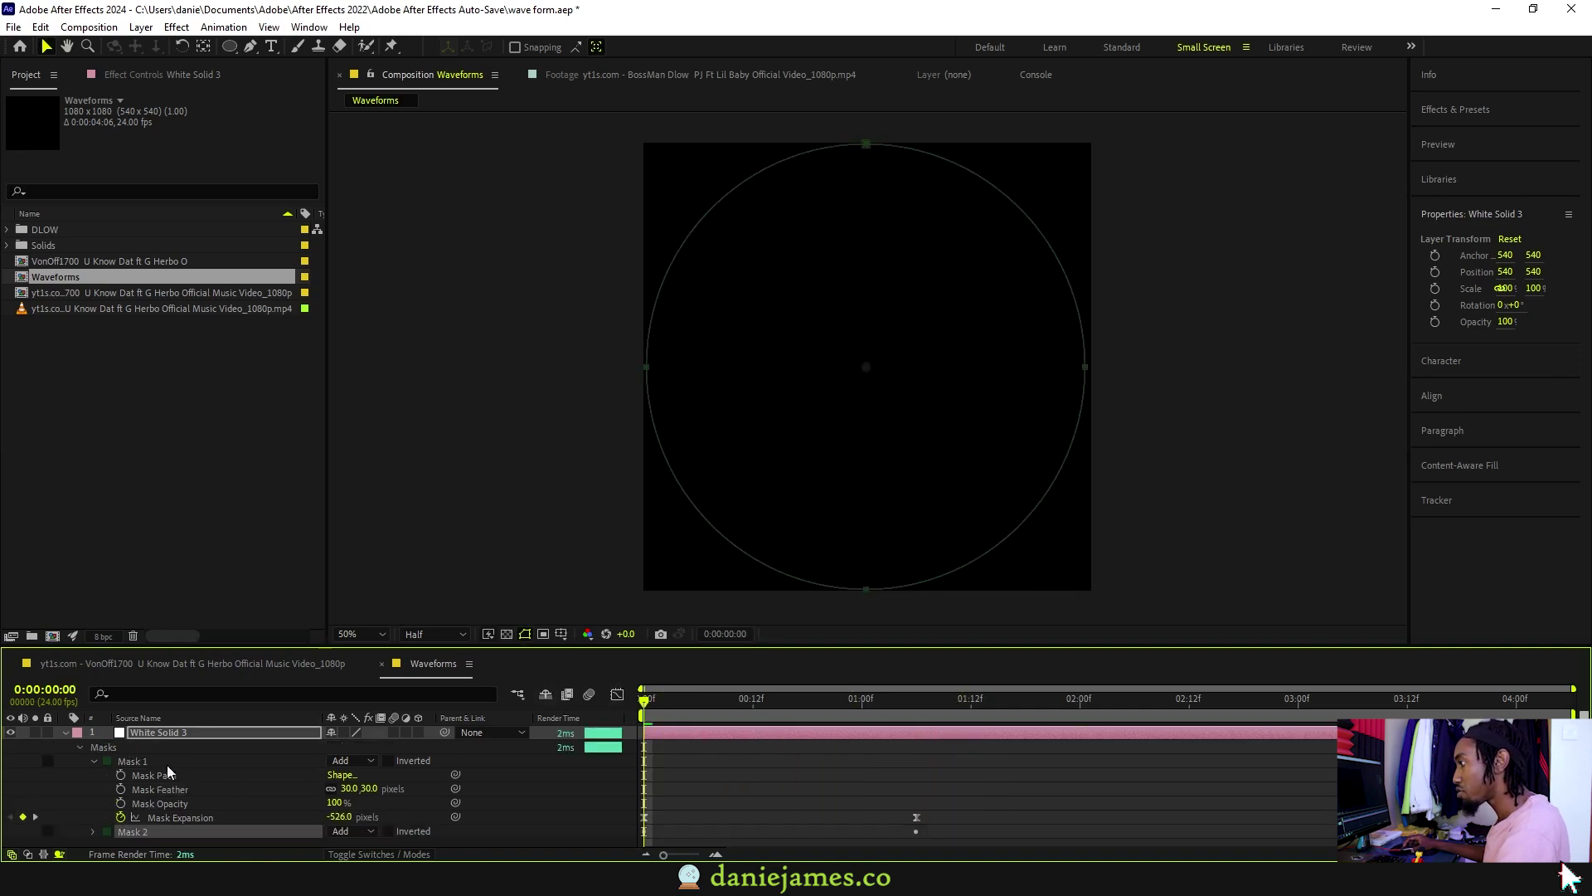
{"action": "left_click", "coordinate": [92, 831]}
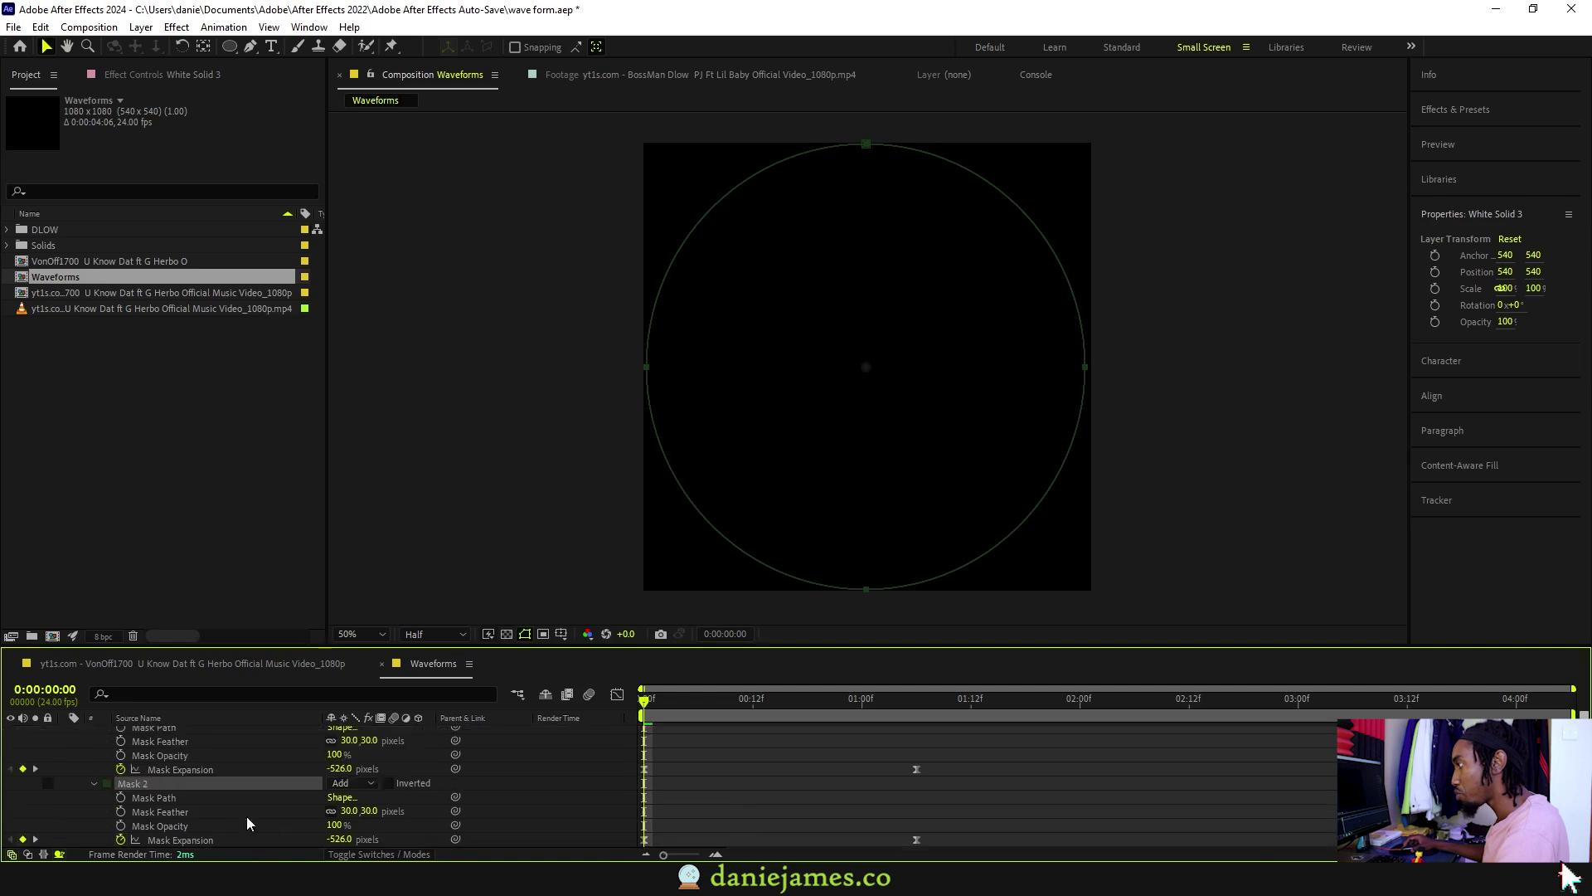
{"action": "left_click", "coordinate": [350, 789]}
{"action": "left_click", "coordinate": [414, 693]}
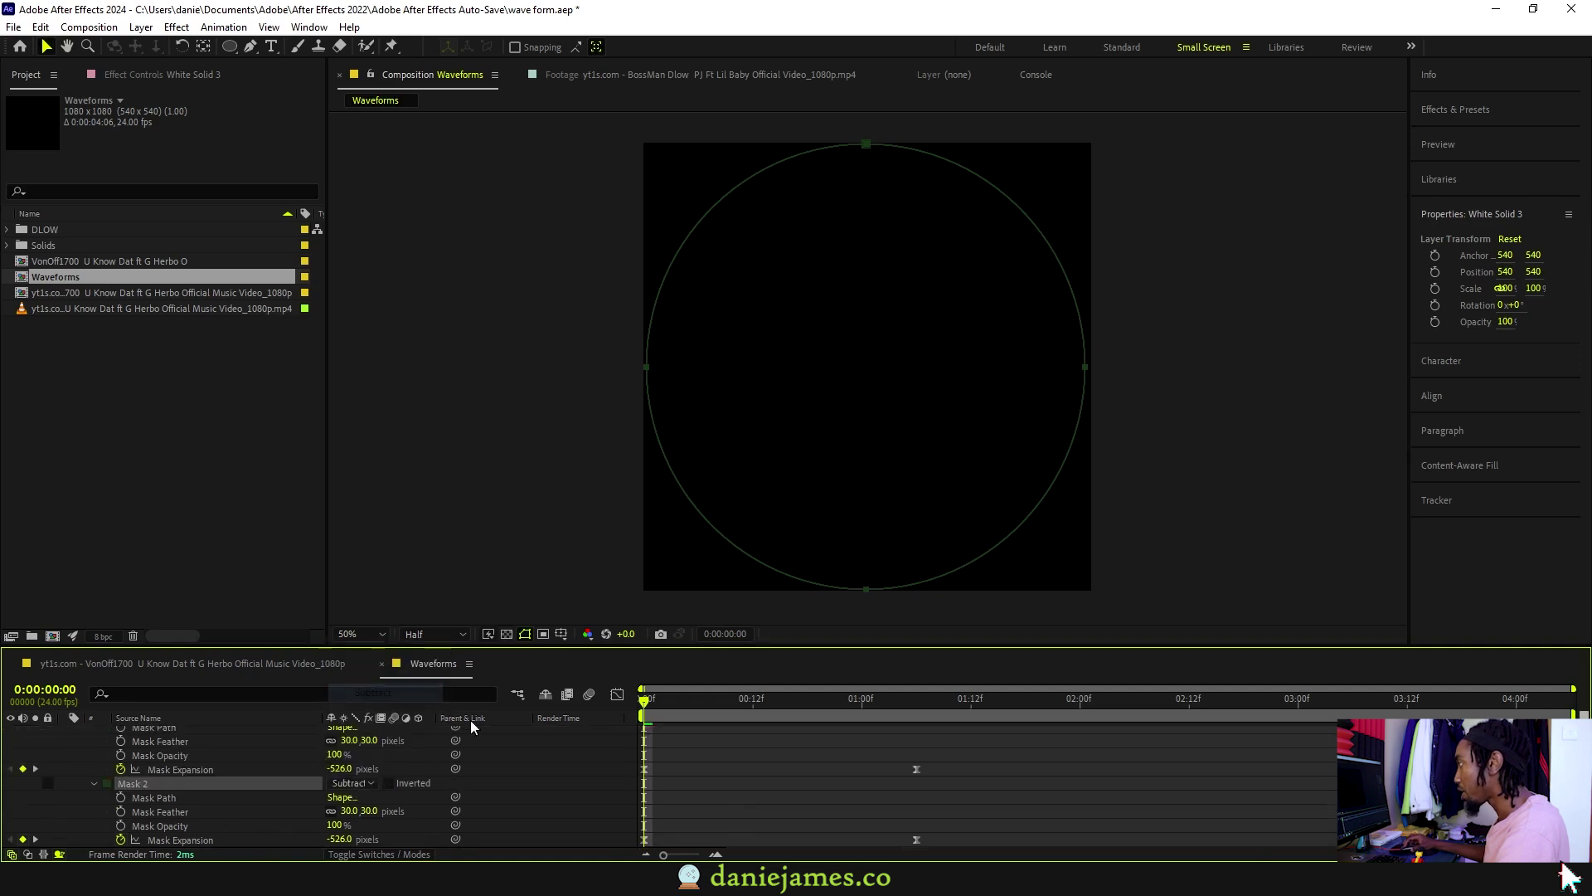
Add a Mask Expansion keyframe of -190.4 pixels to Mask 2 at 0:00:00:20 and scrub through the ring animation.
{"action": "left_click_drag", "start_coordinate": [697, 698], "coordinate": [823, 713]}
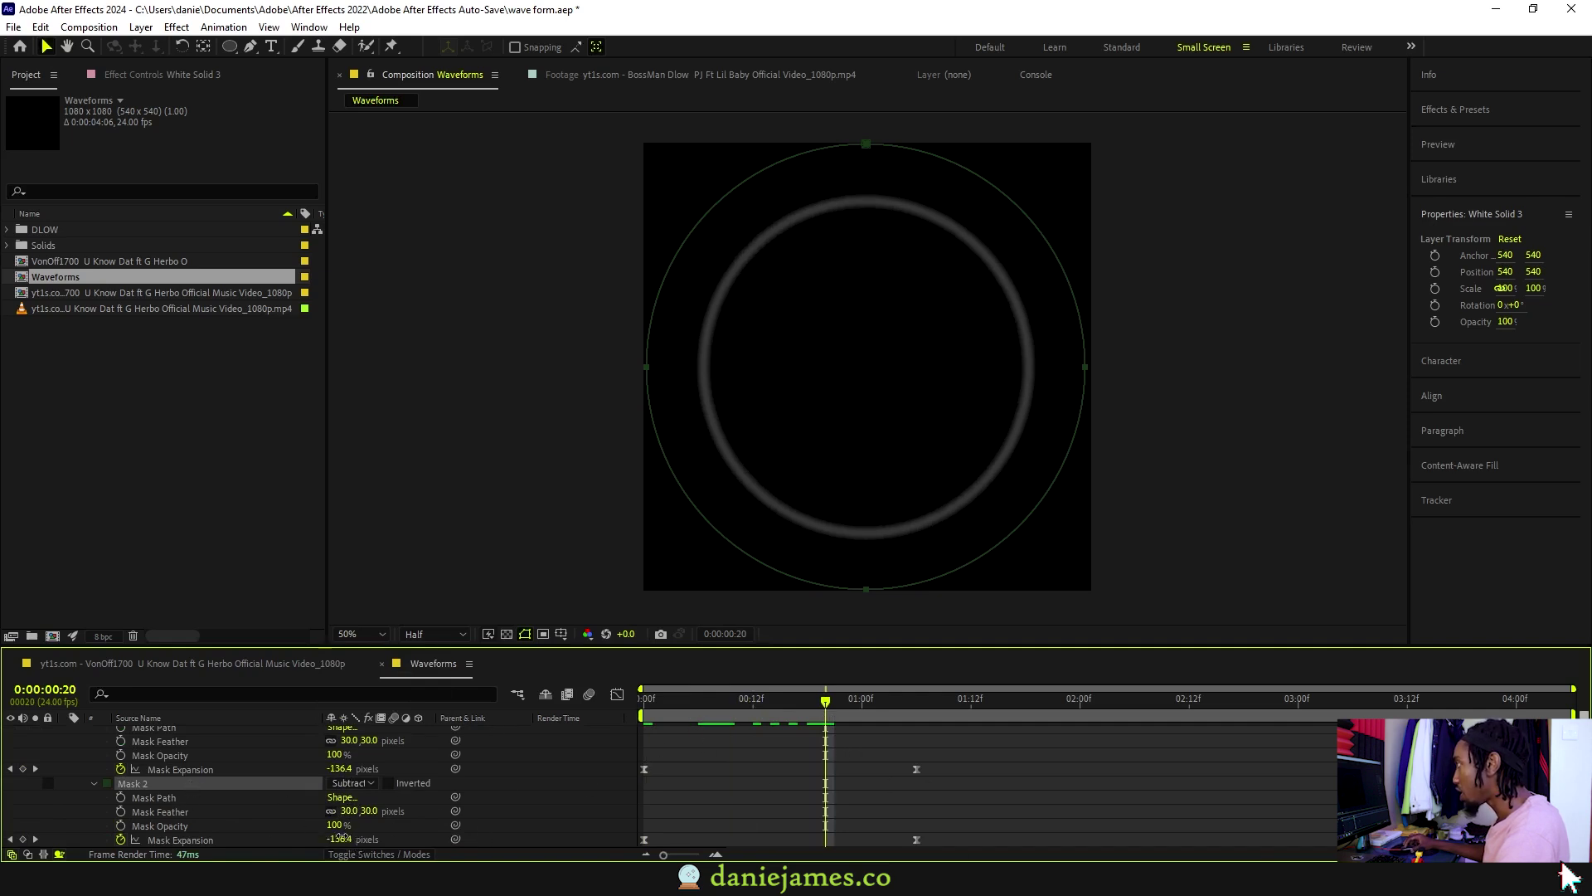
{"action": "left_click_drag", "start_coordinate": [342, 837], "coordinate": [311, 850]}
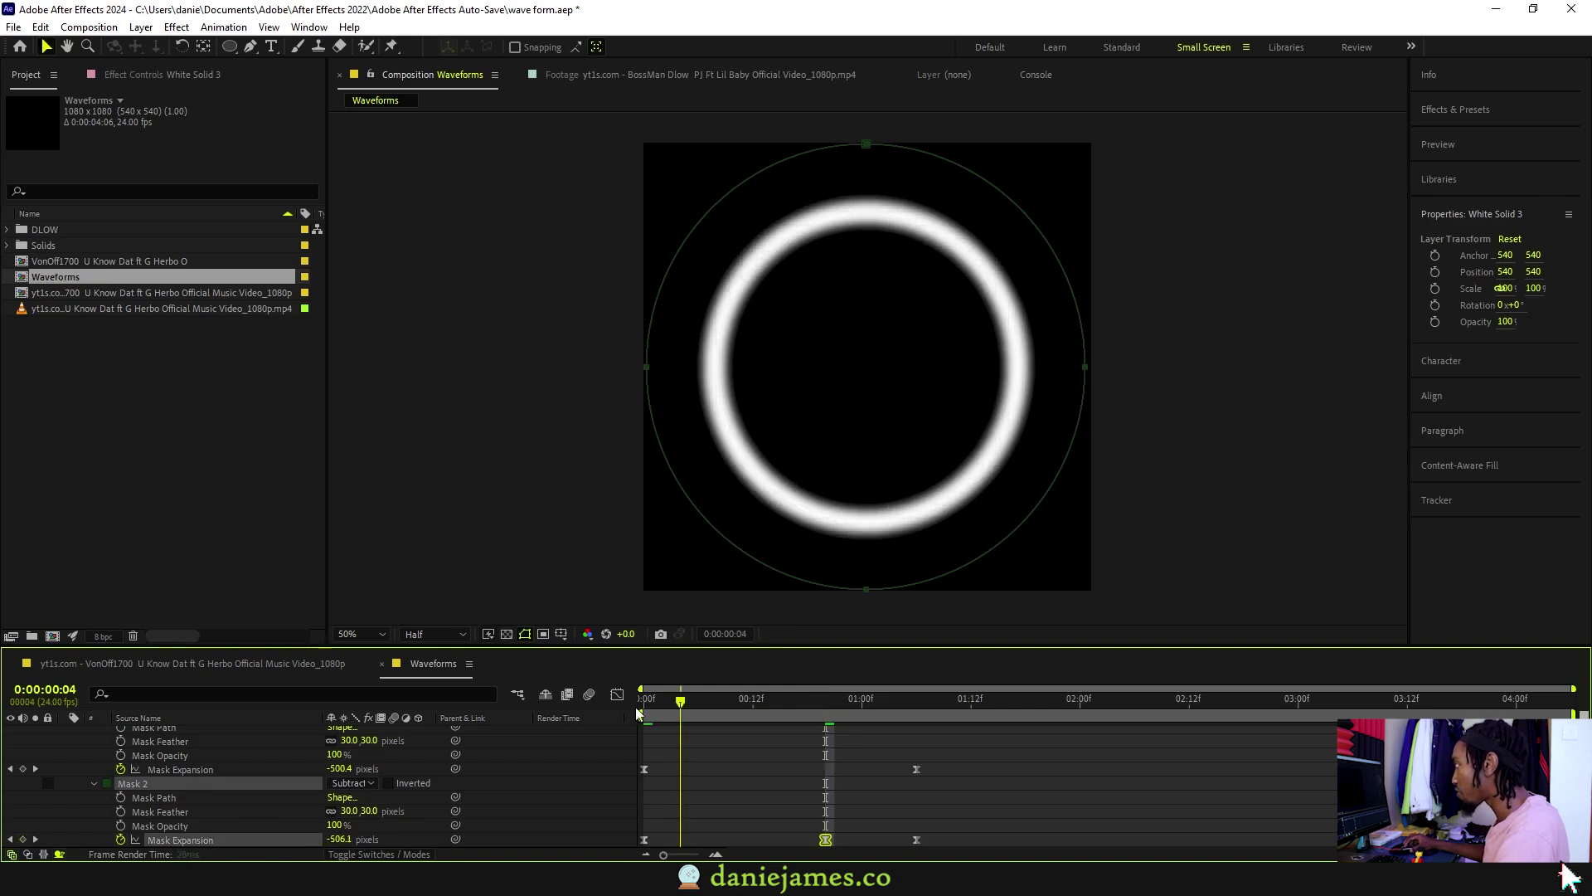
{"action": "left_click_drag", "start_coordinate": [639, 712], "coordinate": [735, 705]}
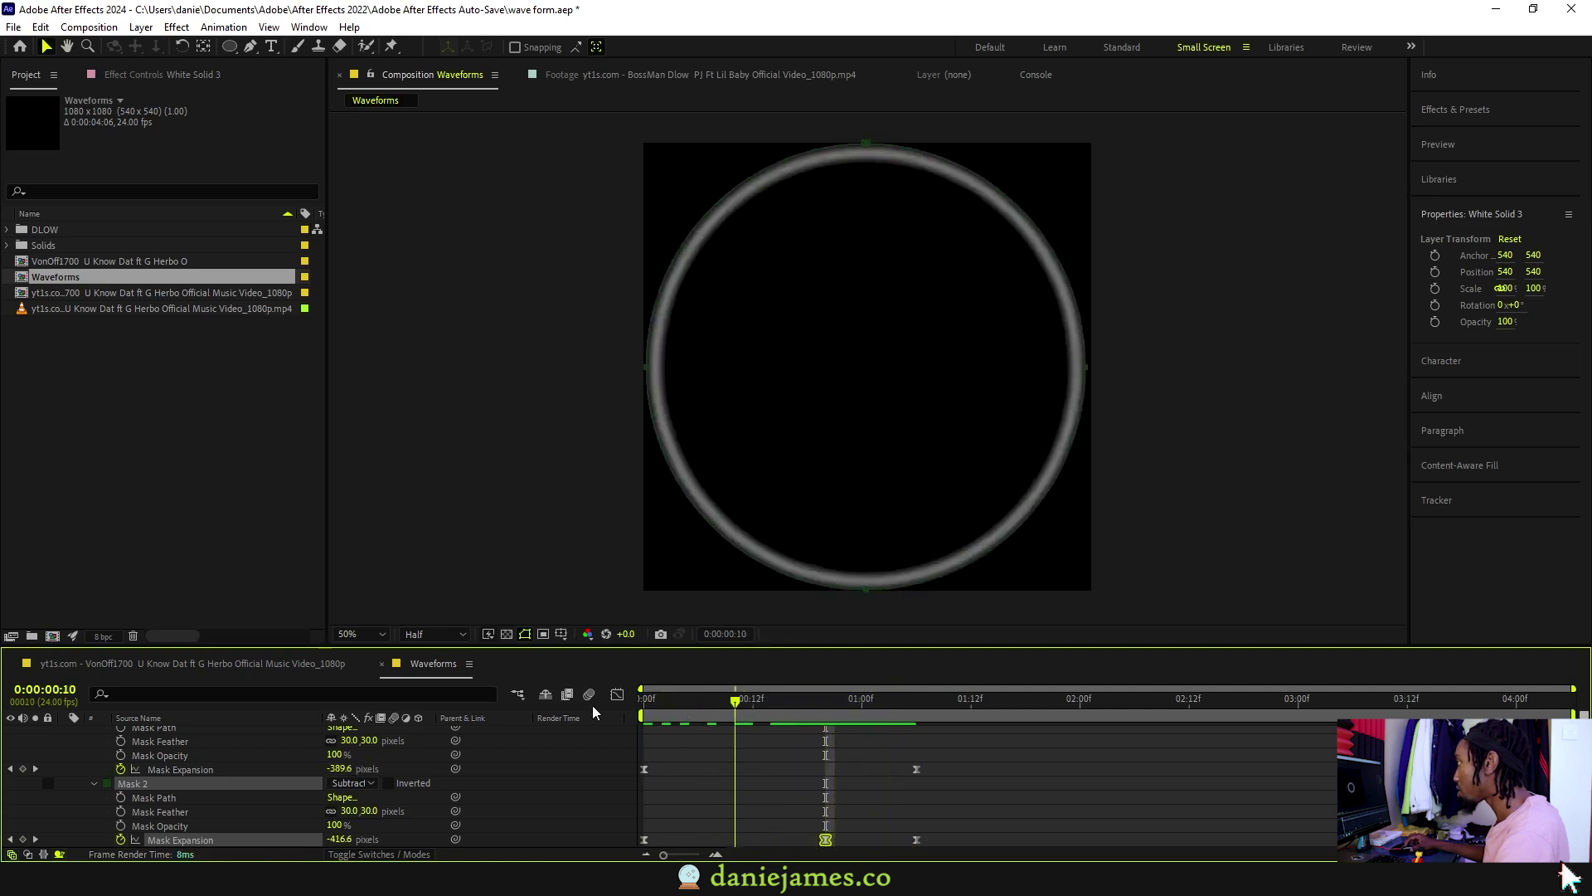
{"action": "left_click_drag", "start_coordinate": [592, 706], "coordinate": [643, 705]}
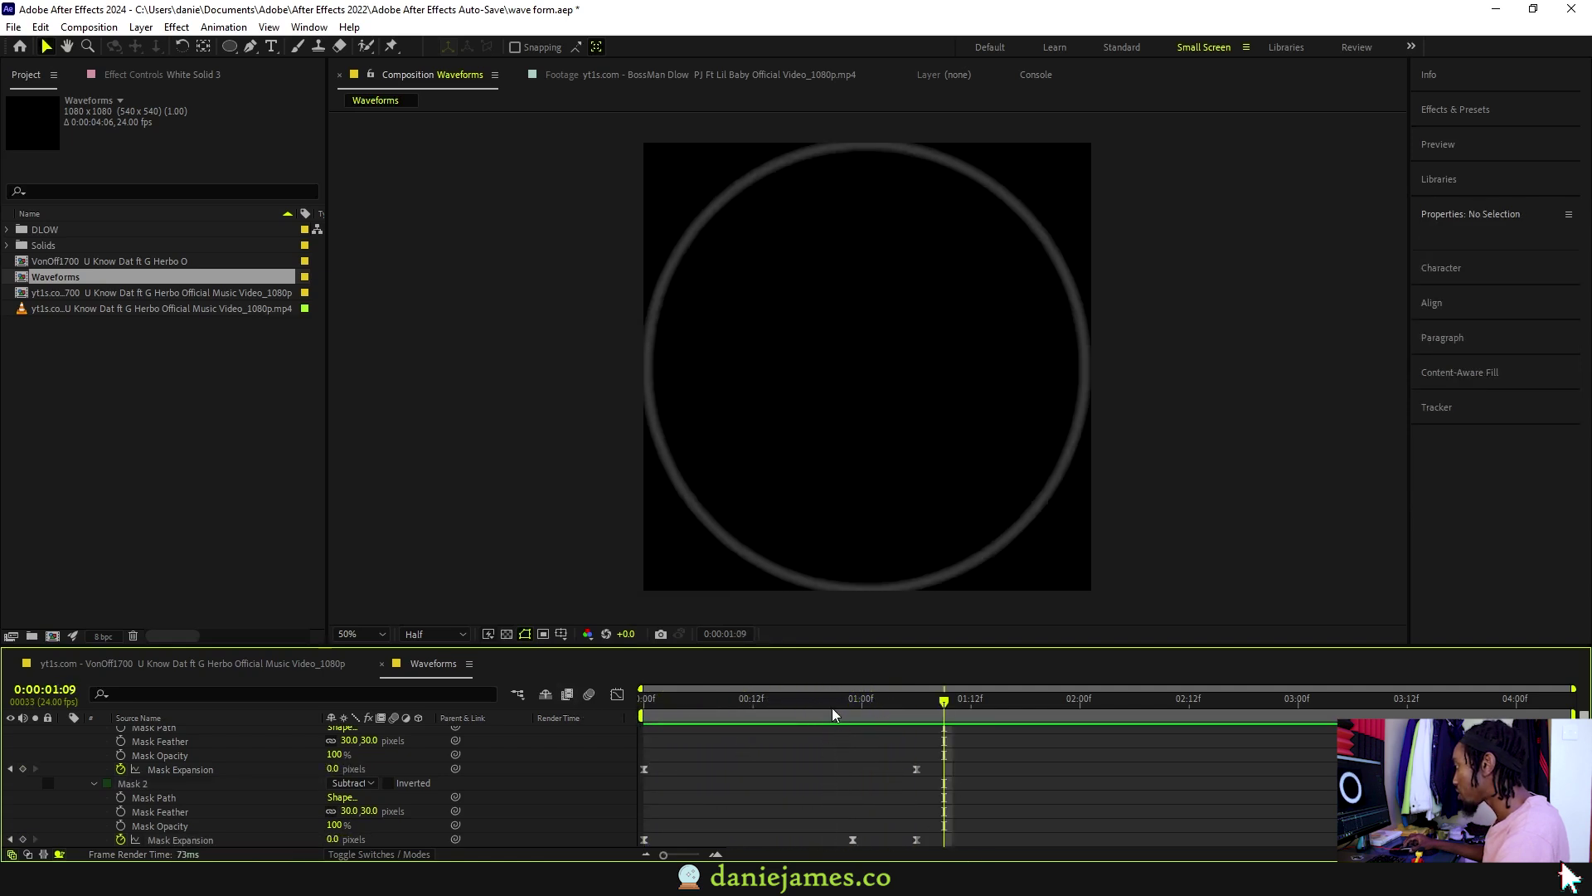
Try Mask 2's middle expansion keyframe at 0:00:00:23 and move it back to 0:00:00:20.
{"action": "left_click_drag", "start_coordinate": [834, 709], "coordinate": [853, 718]}
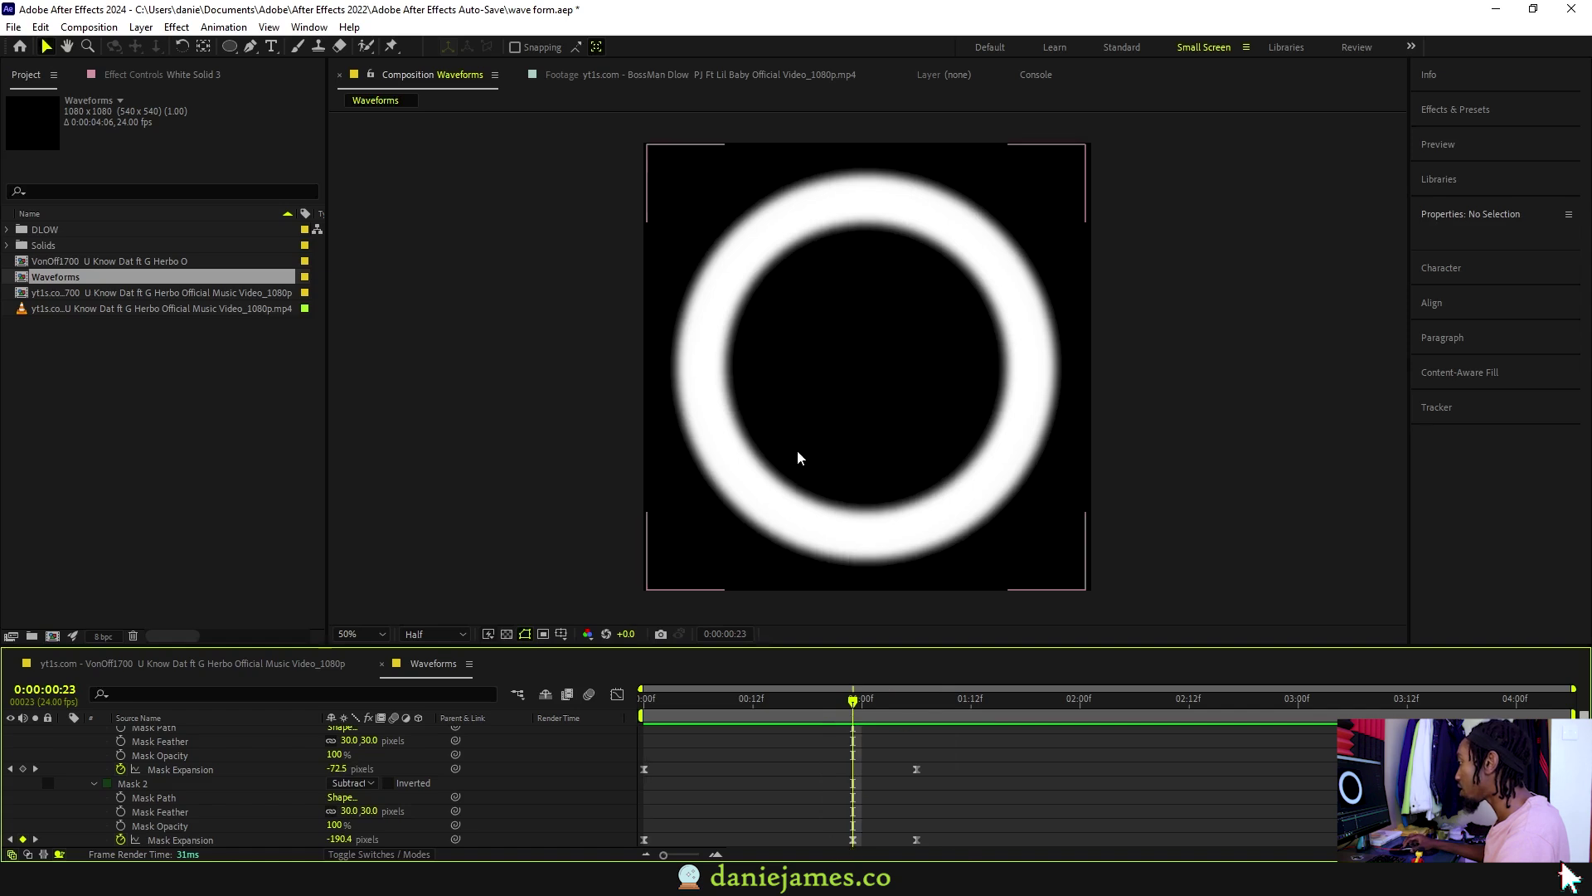
{"action": "mouse_move", "coordinate": [838, 702]}
{"action": "left_mouse_down"}
{"action": "mouse_move", "coordinate": [881, 711]}
{"action": "mouse_move", "coordinate": [784, 712]}
{"action": "mouse_move", "coordinate": [810, 713]}
{"action": "left_mouse_up"}
{"action": "mouse_move", "coordinate": [853, 845]}
{"action": "left_mouse_down"}
{"action": "mouse_move", "coordinate": [810, 843]}
{"action": "mouse_move", "coordinate": [826, 844]}
{"action": "left_mouse_up"}
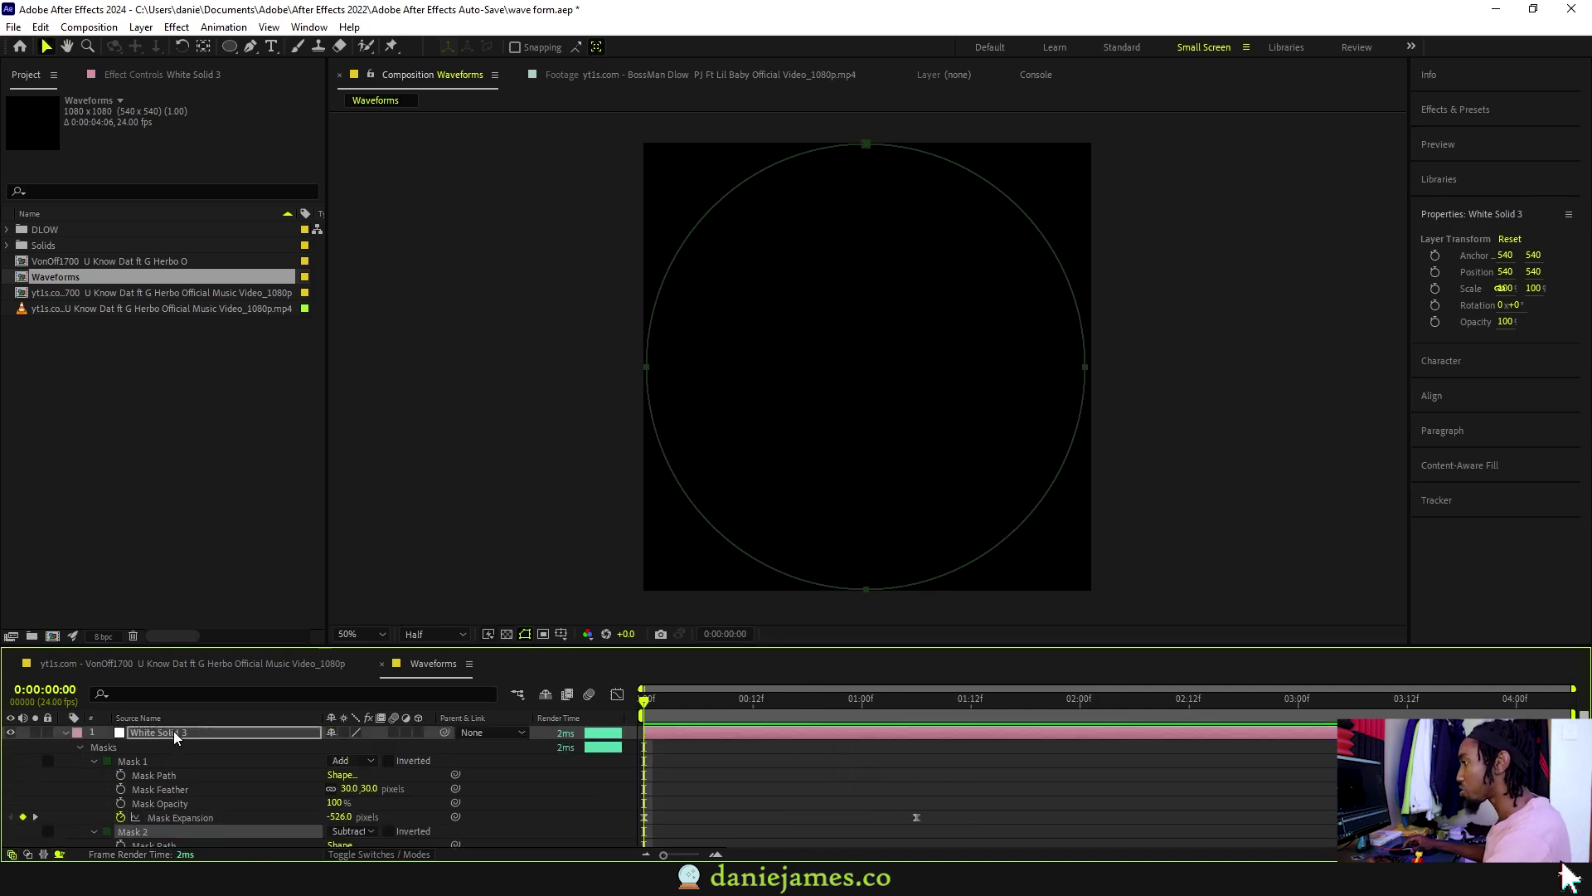
Keyframe the white solid's opacity from 100% at 0:00:00:21 to 0% at 0:00:01:06.
{"action": "left_click", "coordinate": [173, 732]}
{"action": "key", "text": "u"}
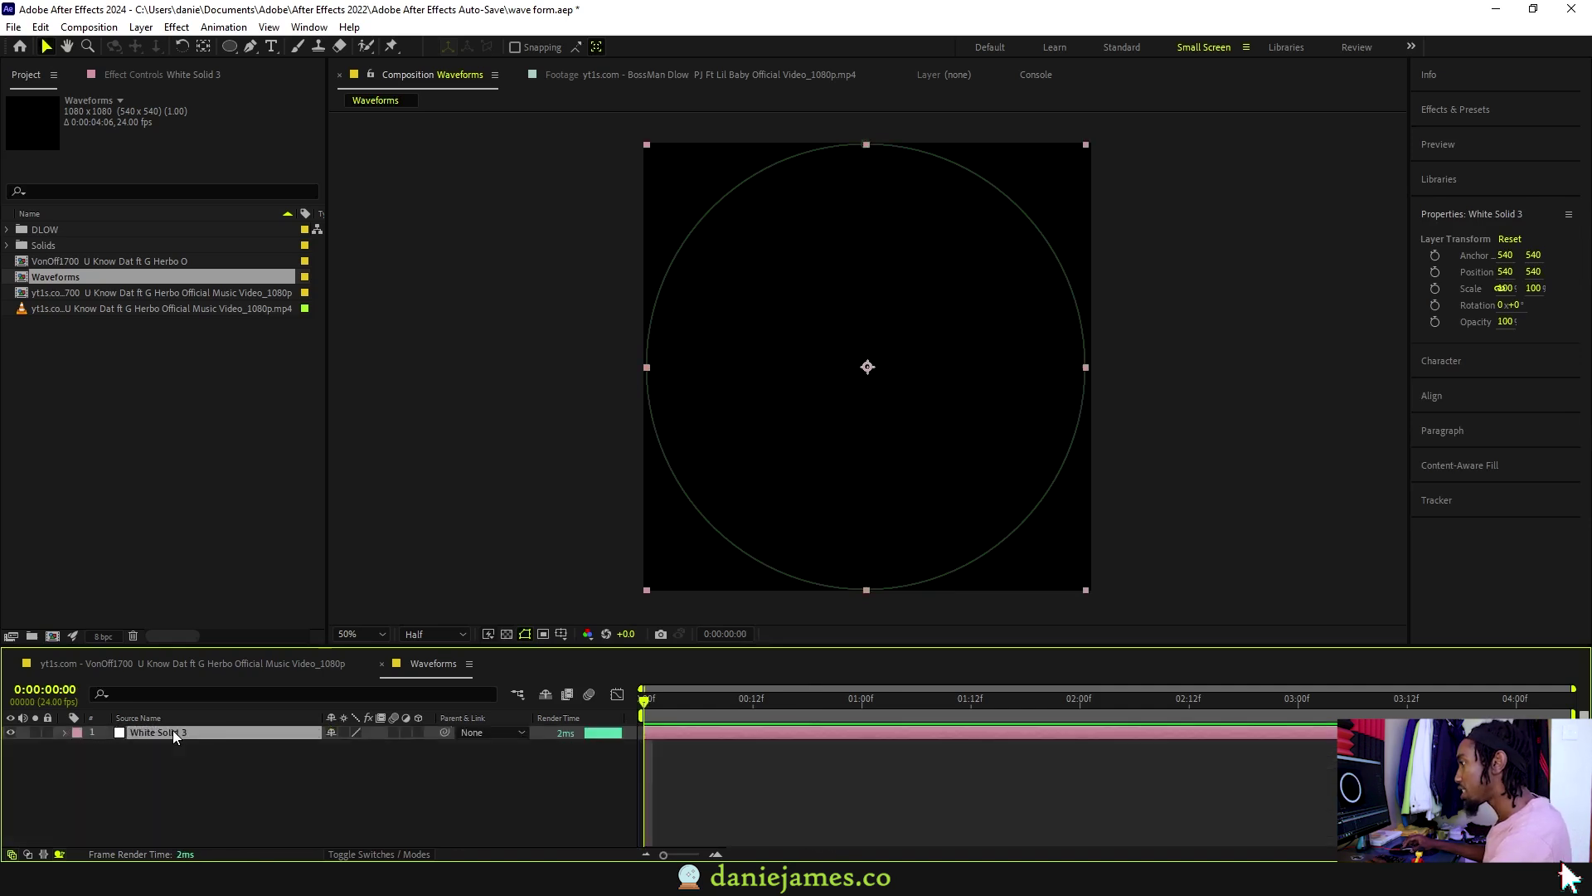
{"action": "key", "text": "t"}
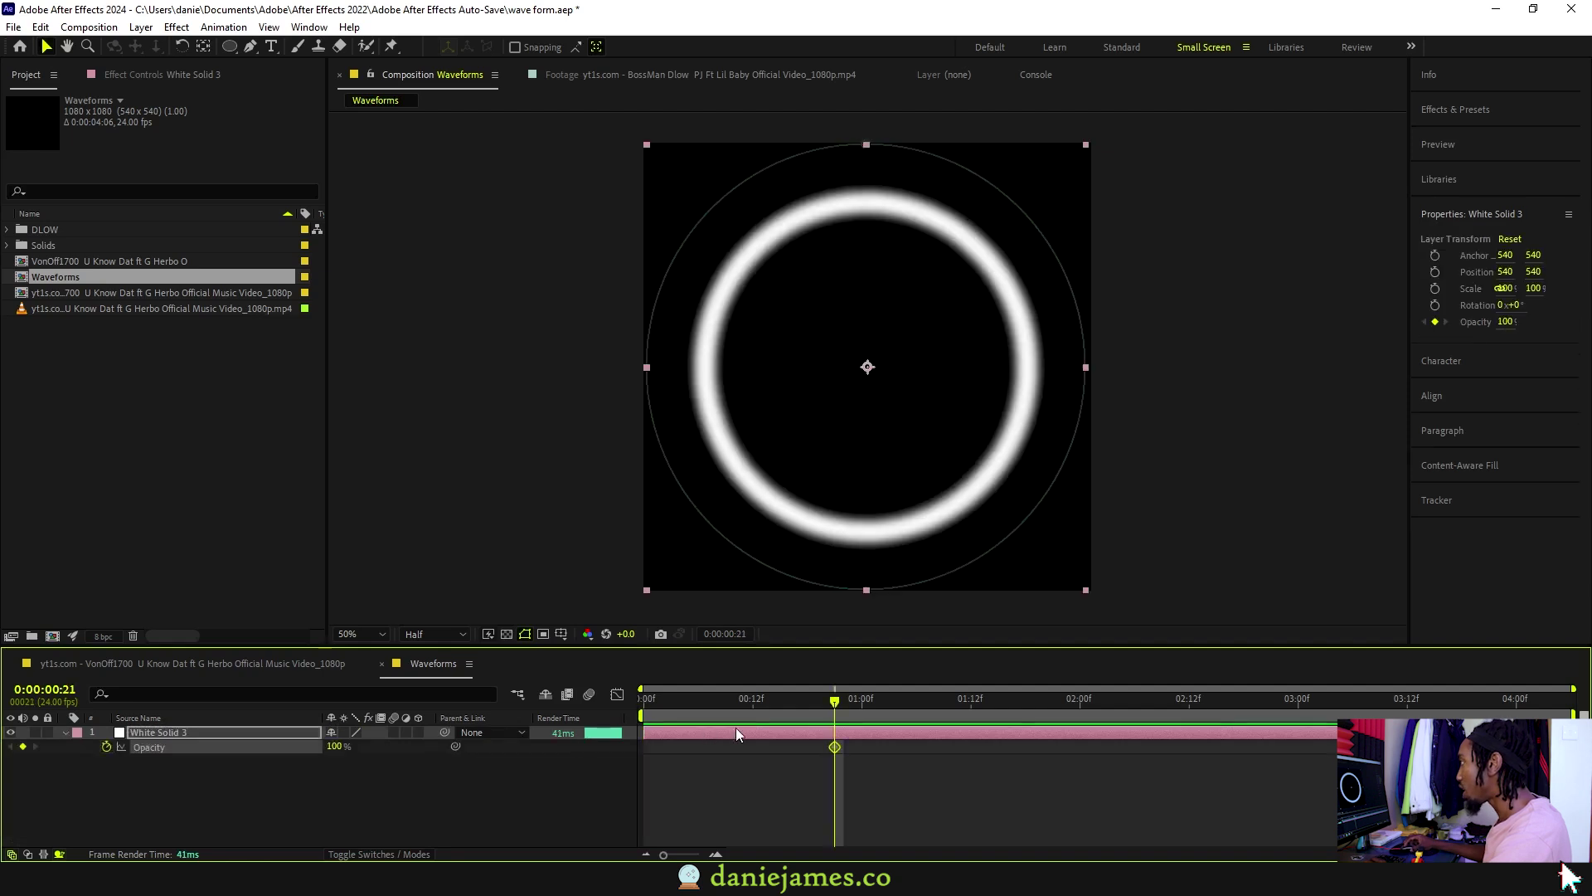
{"action": "left_click_drag", "start_coordinate": [849, 704], "coordinate": [914, 707]}
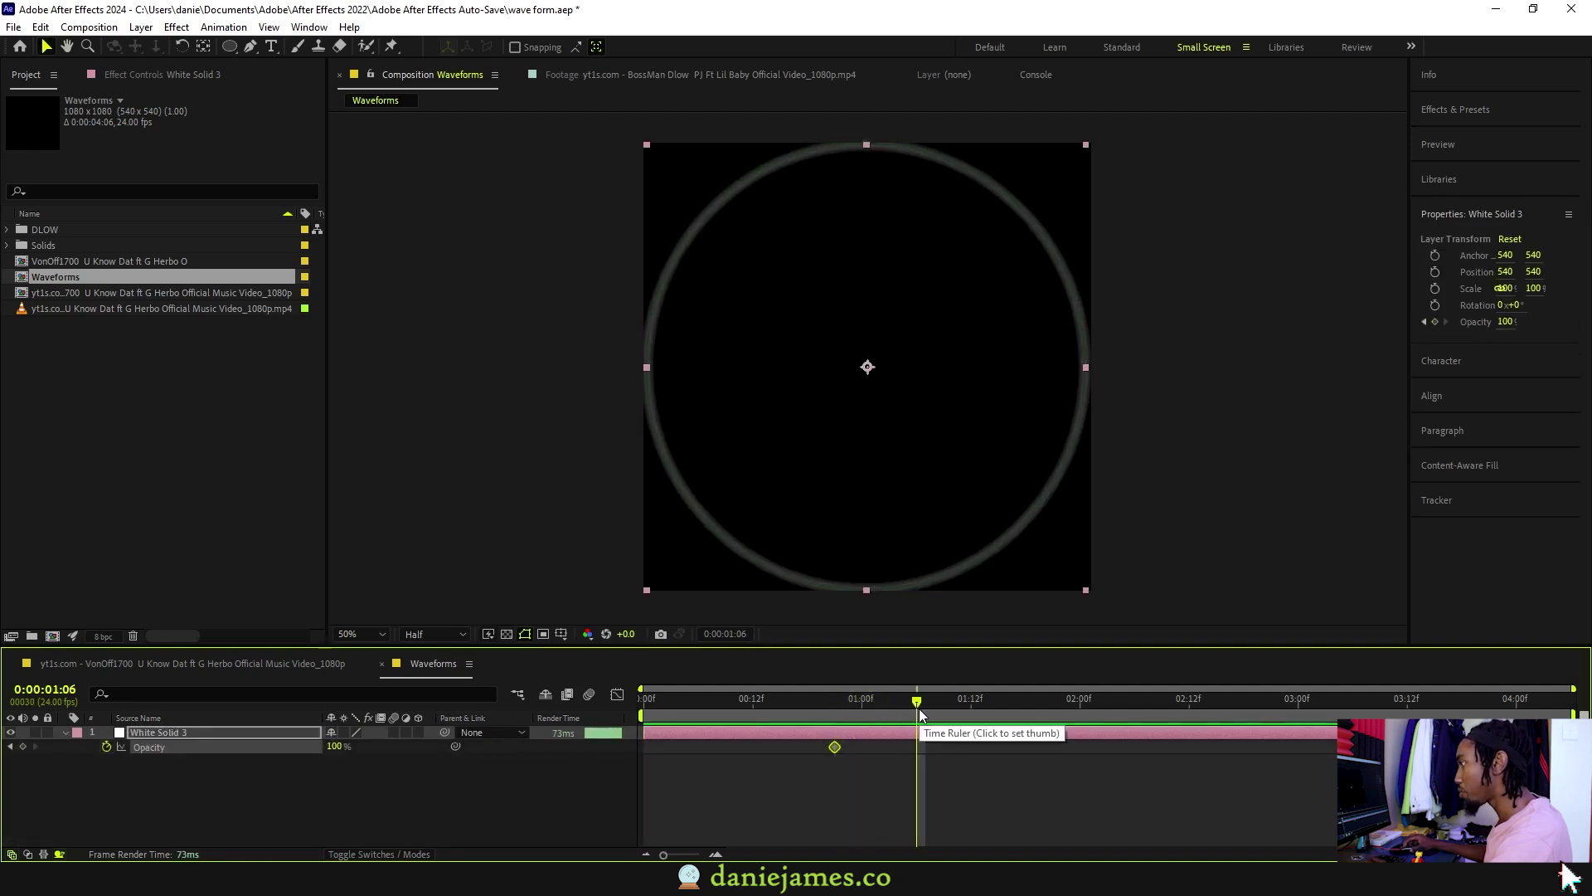
{"action": "key", "text": "space"}
{"action": "left_click_drag", "start_coordinate": [803, 711], "coordinate": [919, 714]}
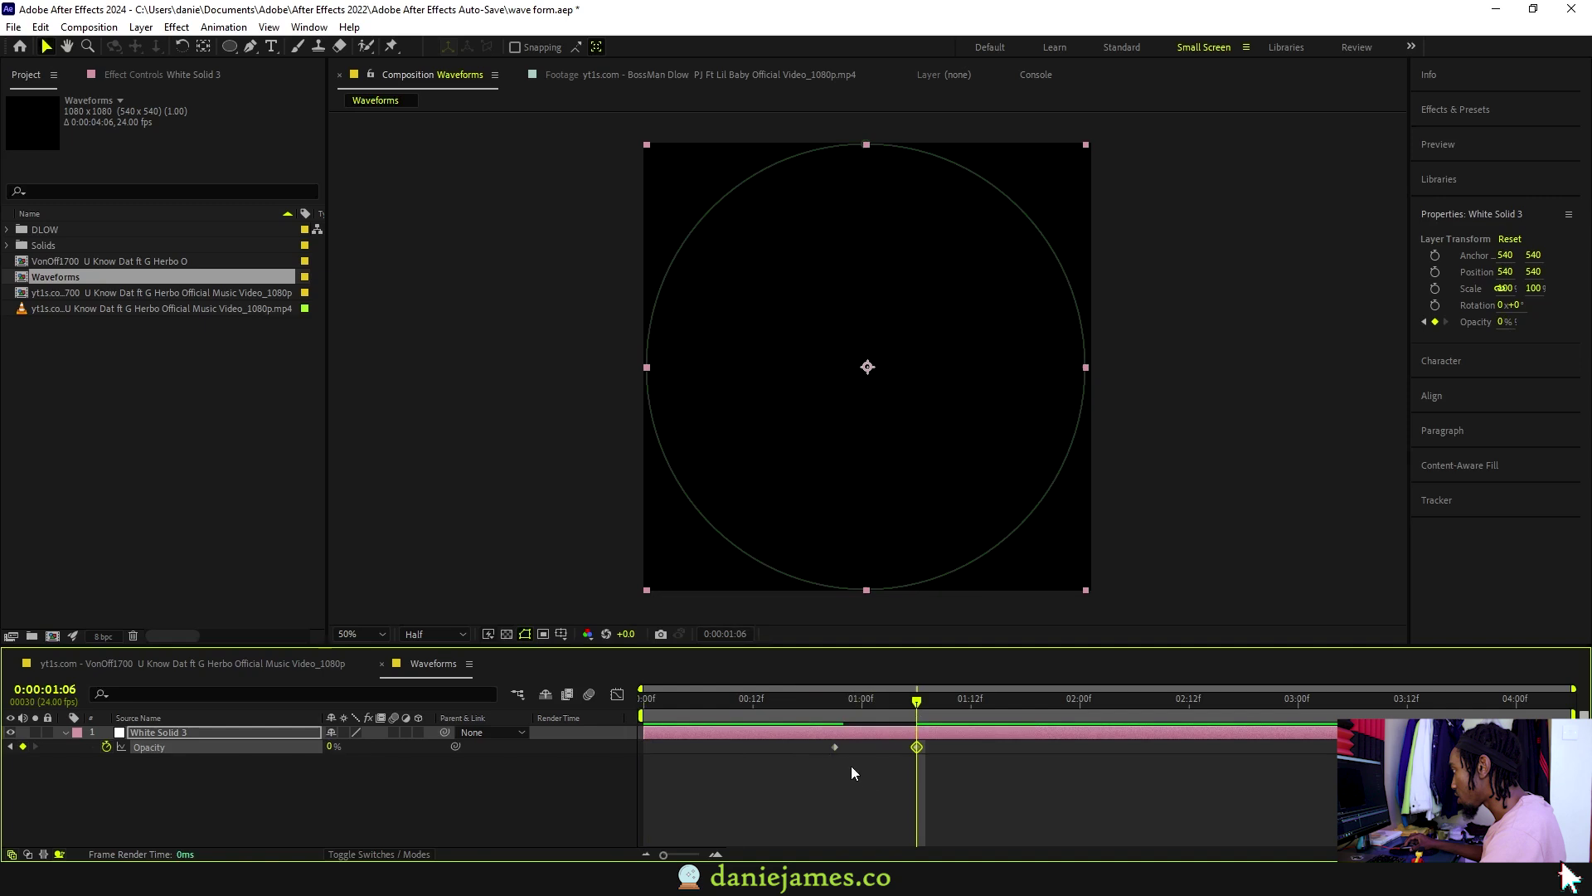
Move the first opacity keyframe to about 0:00:01:01, apply Easy Ease to both opacity keyframes and preview the fading ring.
{"action": "mouse_move", "coordinate": [840, 747]}
{"action": "left_mouse_down"}
{"action": "mouse_move", "coordinate": [871, 750]}
{"action": "mouse_move", "coordinate": [834, 744]}
{"action": "left_mouse_up"}
{"action": "key", "text": "F9"}
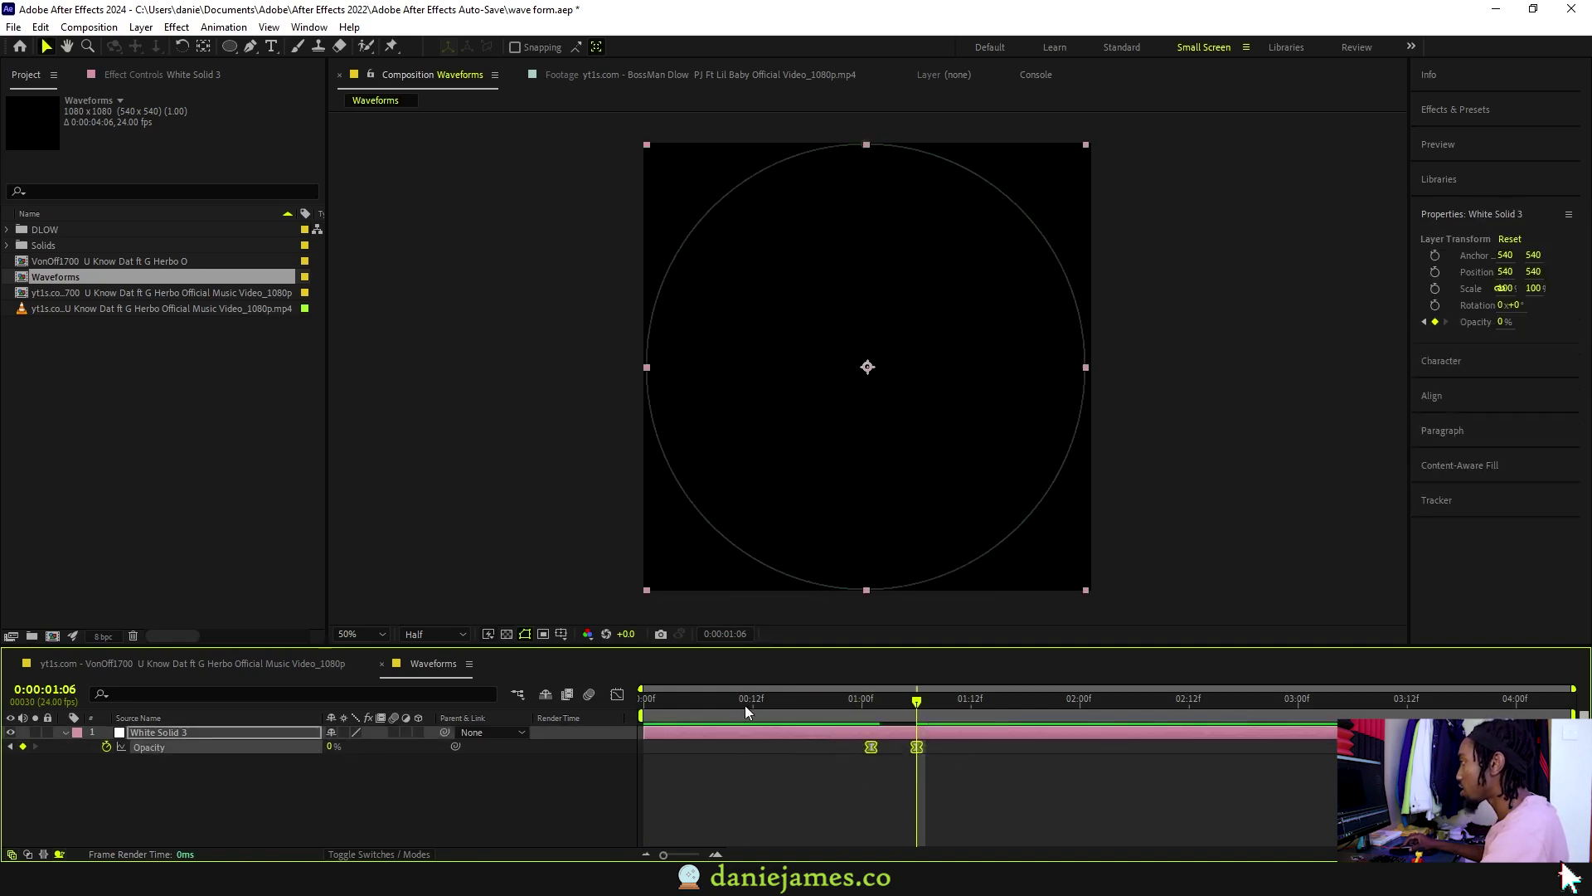
{"action": "key", "text": "Home"}
{"action": "key", "text": "space"}
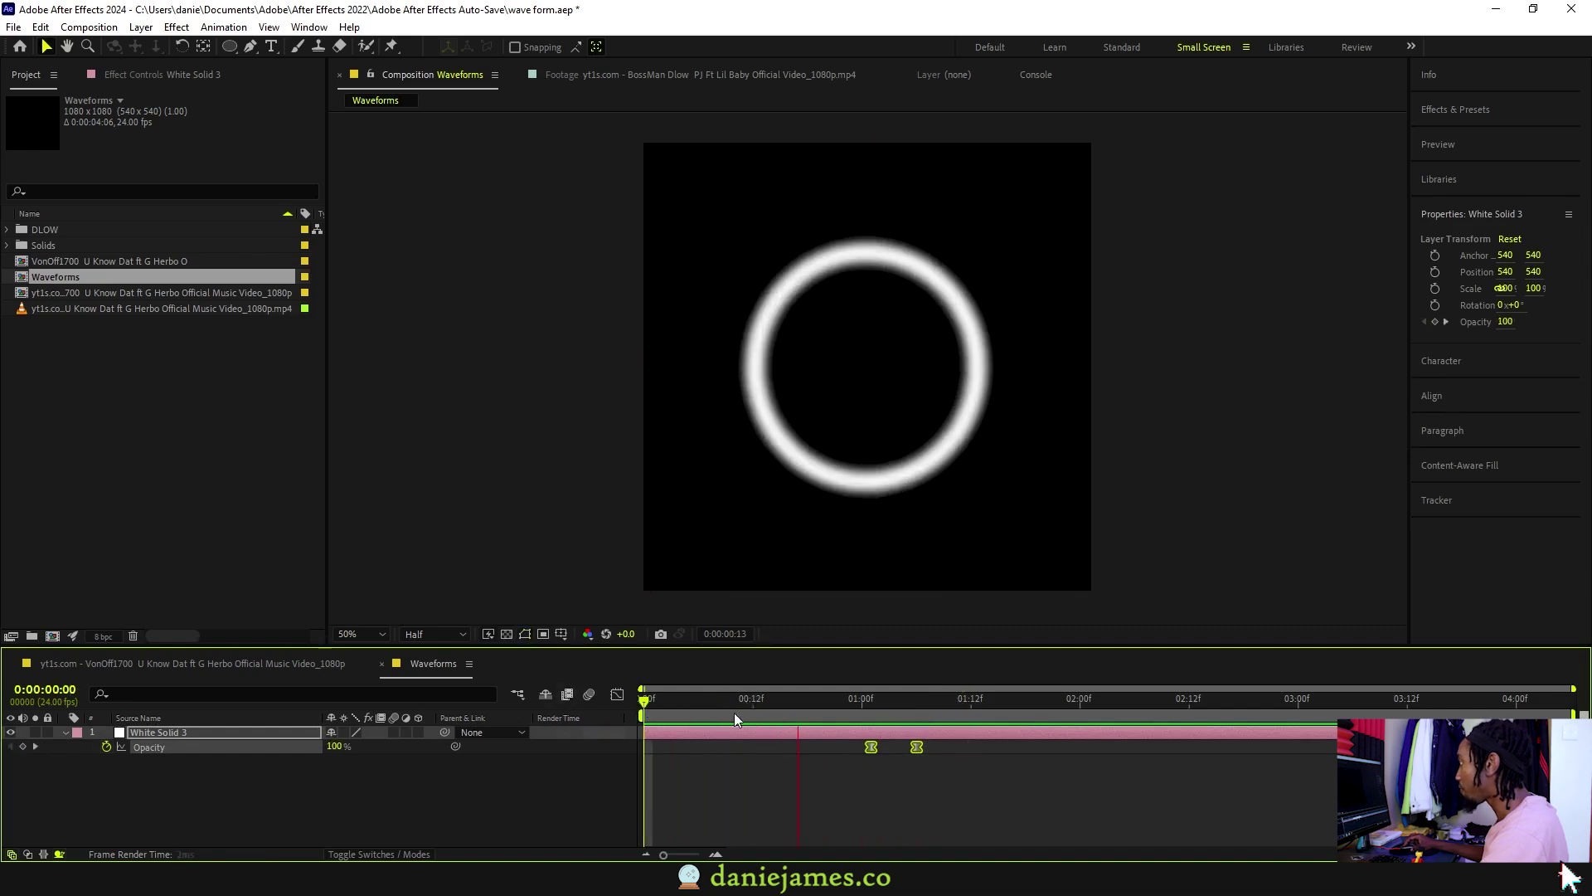
Trim off the white solid after its last opacity keyframe by splitting the layer and deleting the remainder, and preview the ring.
{"action": "left_click_drag", "start_coordinate": [932, 701], "coordinate": [509, 702]}
{"action": "left_click", "coordinate": [940, 731]}
{"action": "key", "text": "ctrl+shift+d"}
{"action": "key", "text": "Delete"}
{"action": "key", "text": "space"}
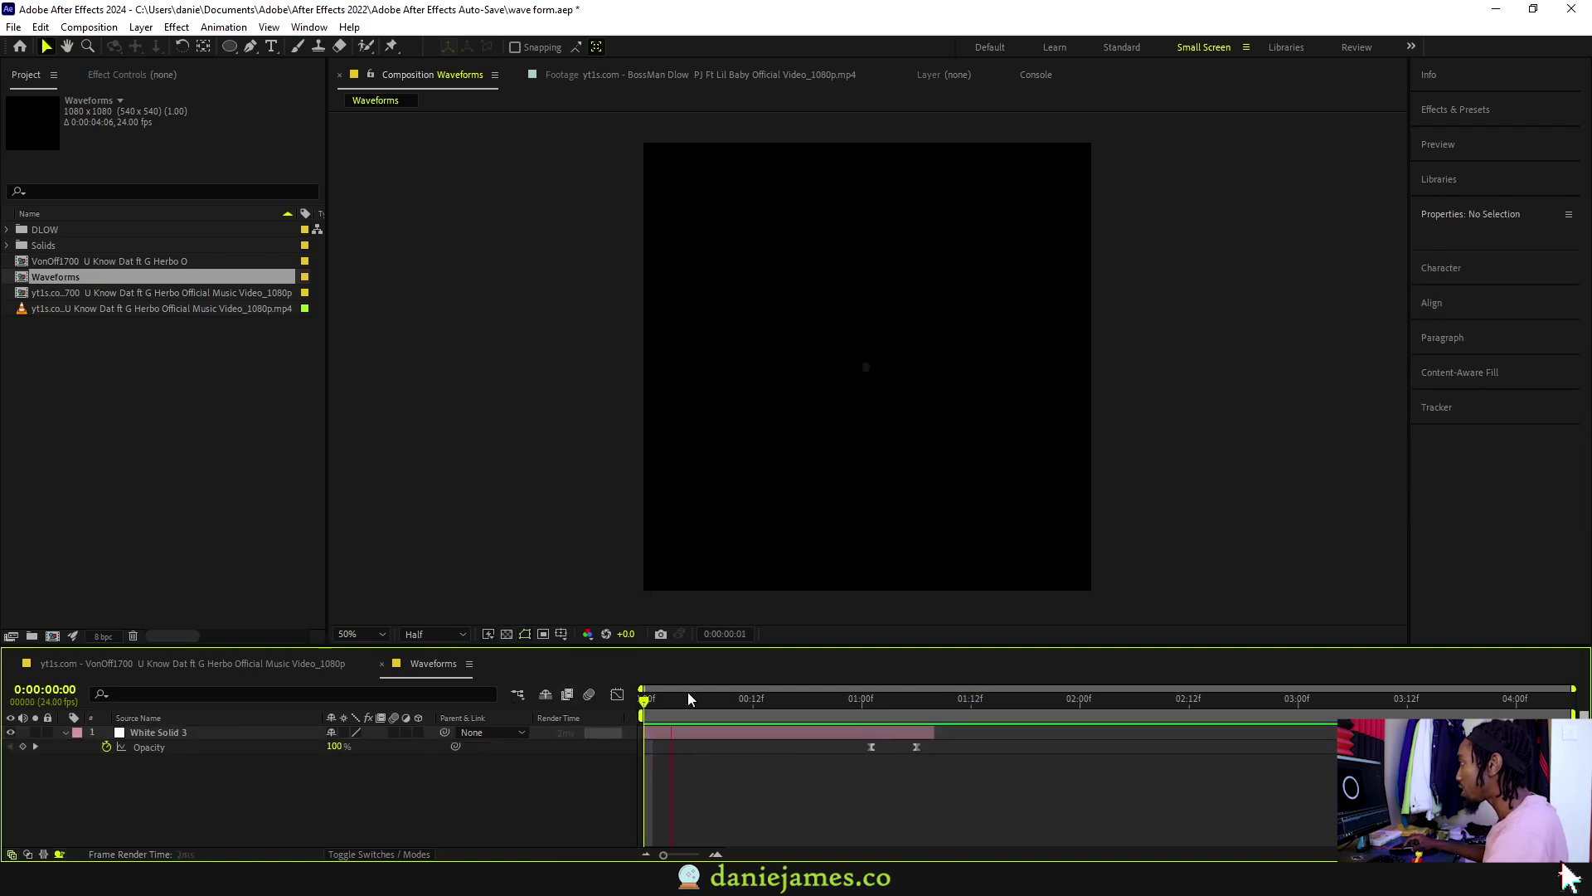
{"action": "key", "text": "space"}
Duplicate the trimmed white solid three times, stagger the copies to start at about 0:00:00:17, 0:00:01:06 and 0:00:01:19, and preview the rings.
{"action": "left_click", "coordinate": [734, 731]}
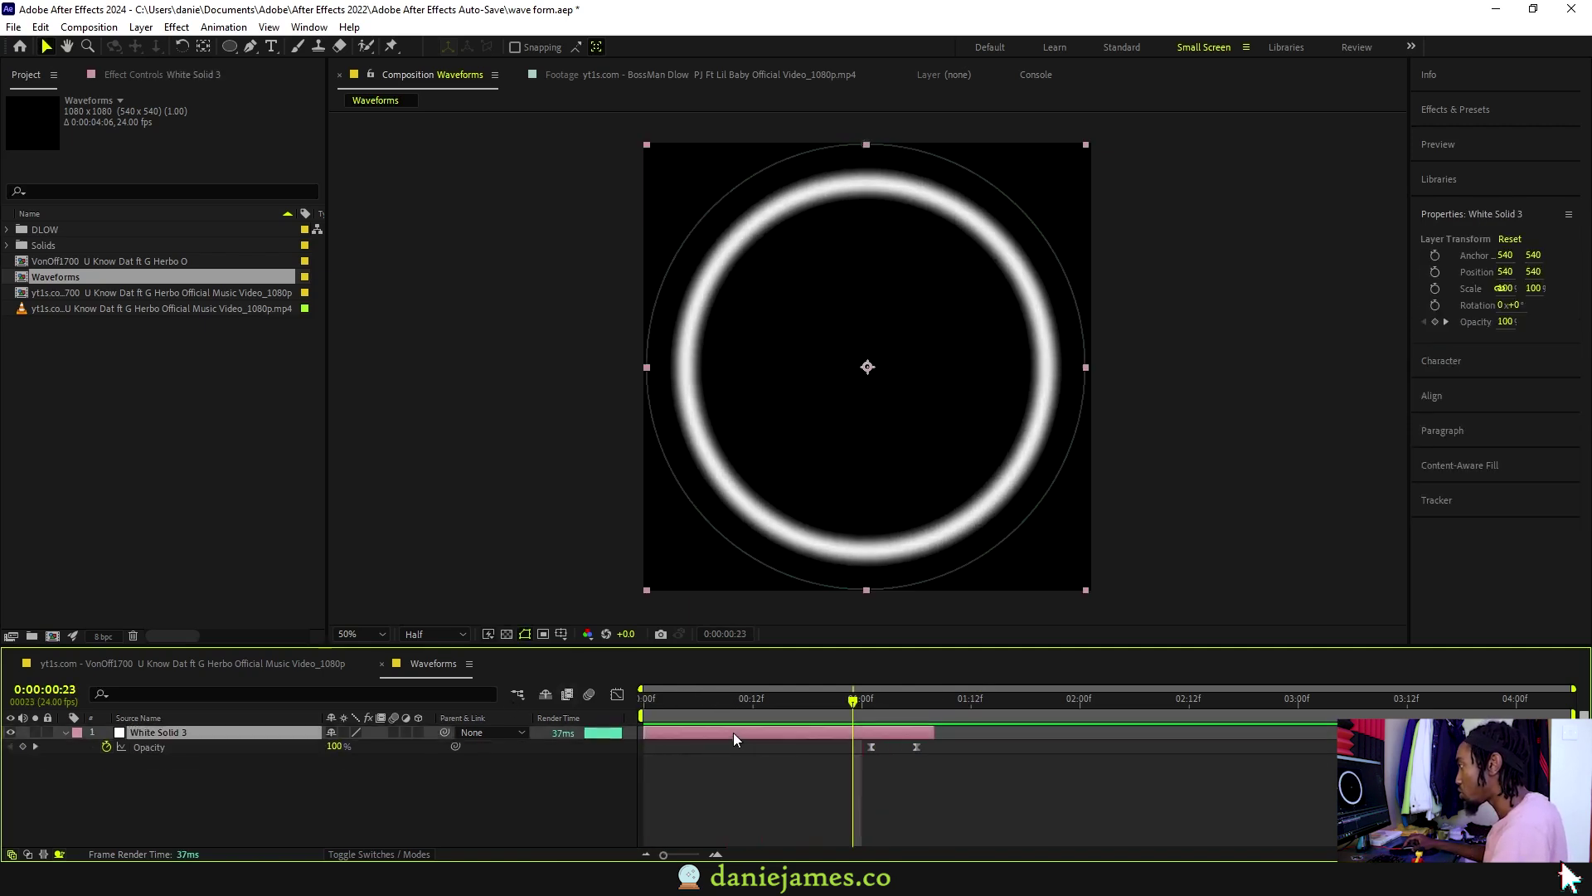
{"action": "key", "text": "ctrl+d"}
{"action": "key", "text": "ctrl+d"}
{"action": "key", "text": "ctrl+d"}
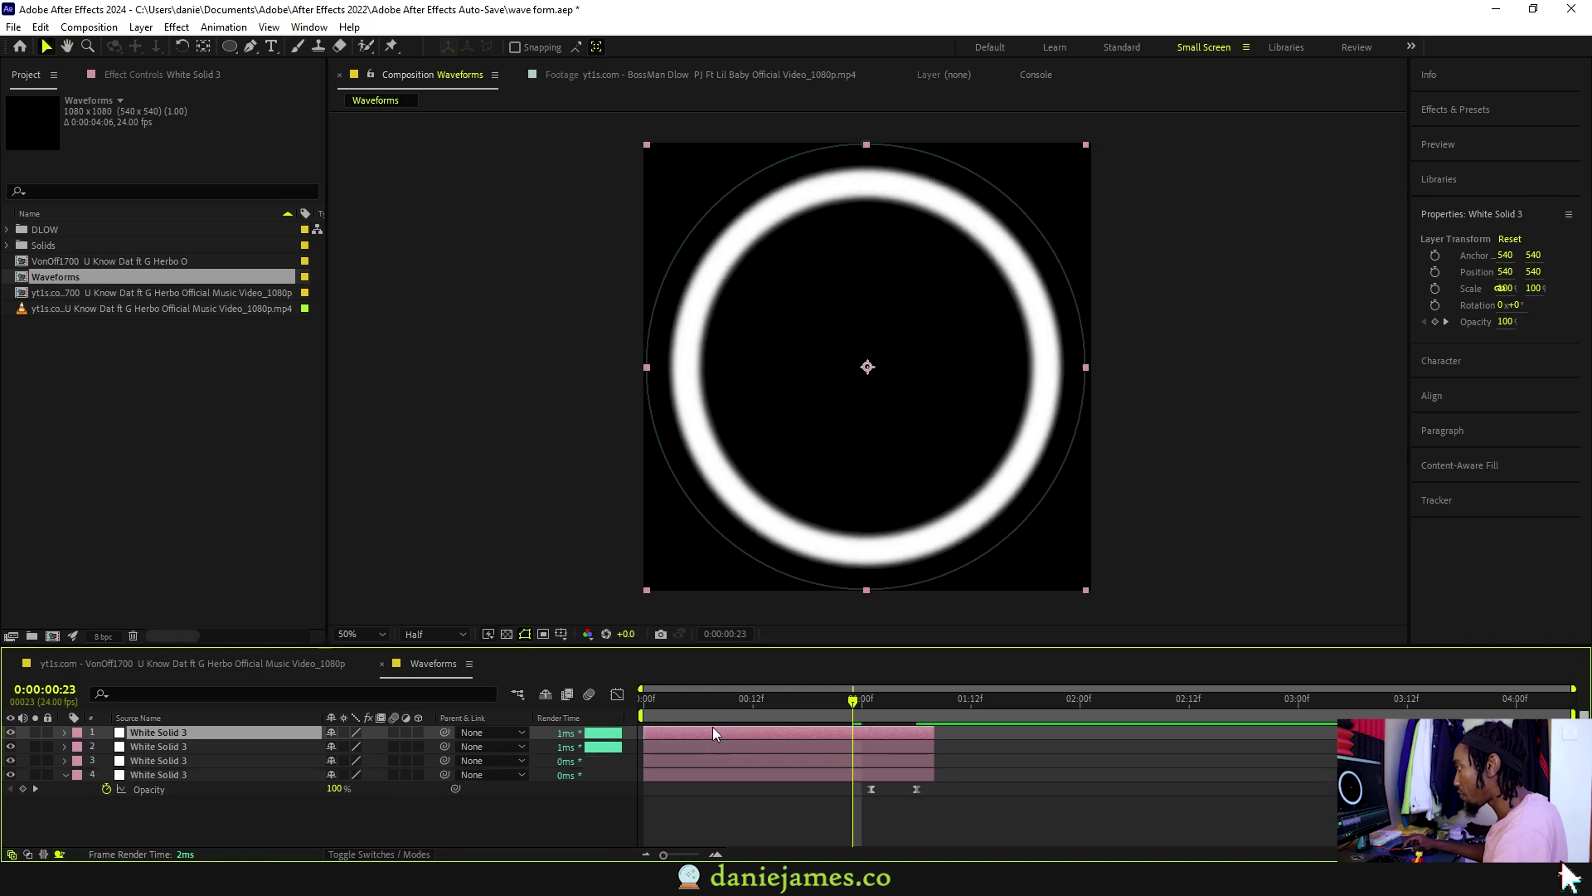
{"action": "left_click", "coordinate": [718, 763], "text": "shift"}
{"action": "left_click_drag", "start_coordinate": [756, 745], "coordinate": [1105, 734]}
{"action": "left_click", "coordinate": [1161, 758]}
{"action": "left_click", "coordinate": [1012, 733]}
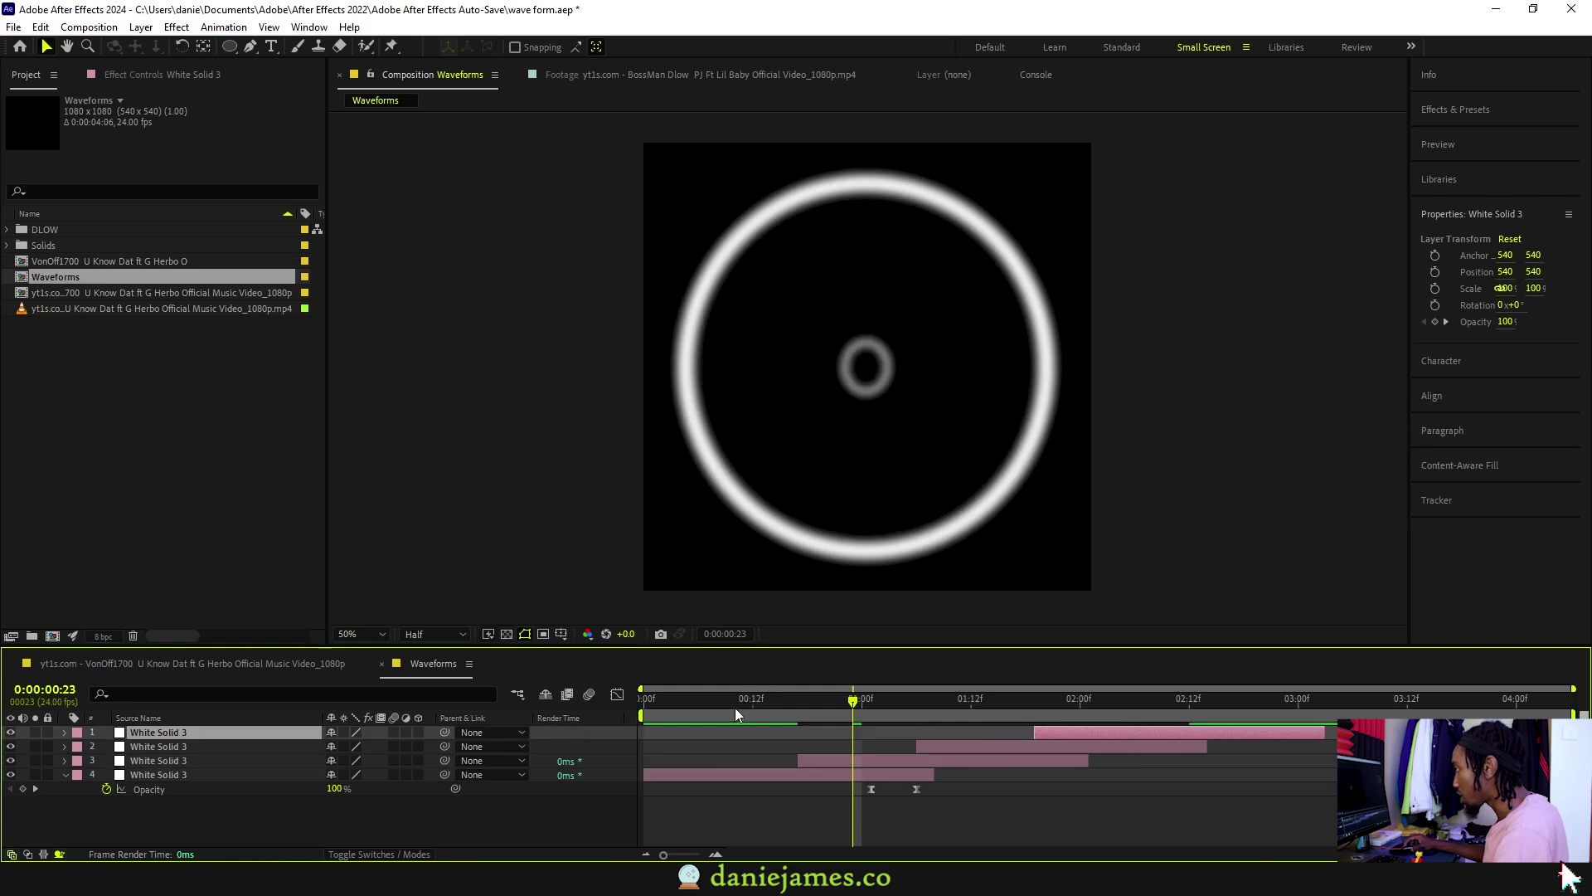
{"action": "key", "text": "space"}
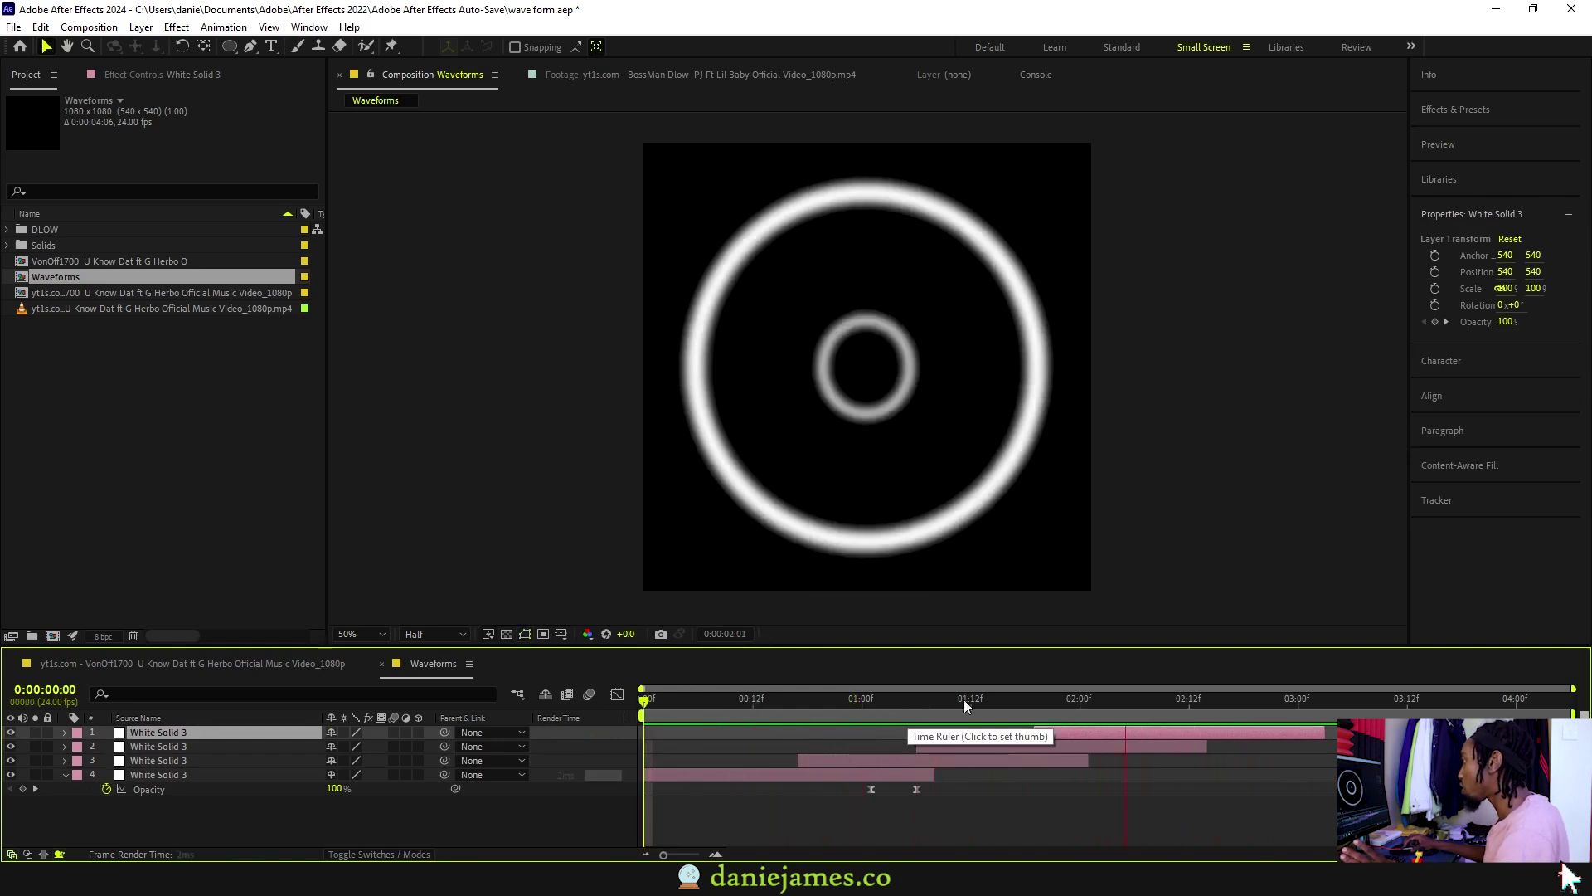
{"action": "key", "text": "space"}
Tighten the ring spacing by moving the three copies to start at about 0:00:00:14, 0:00:01:03 and 0:00:01:15.
{"action": "left_click_drag", "start_coordinate": [754, 702], "coordinate": [771, 705]}
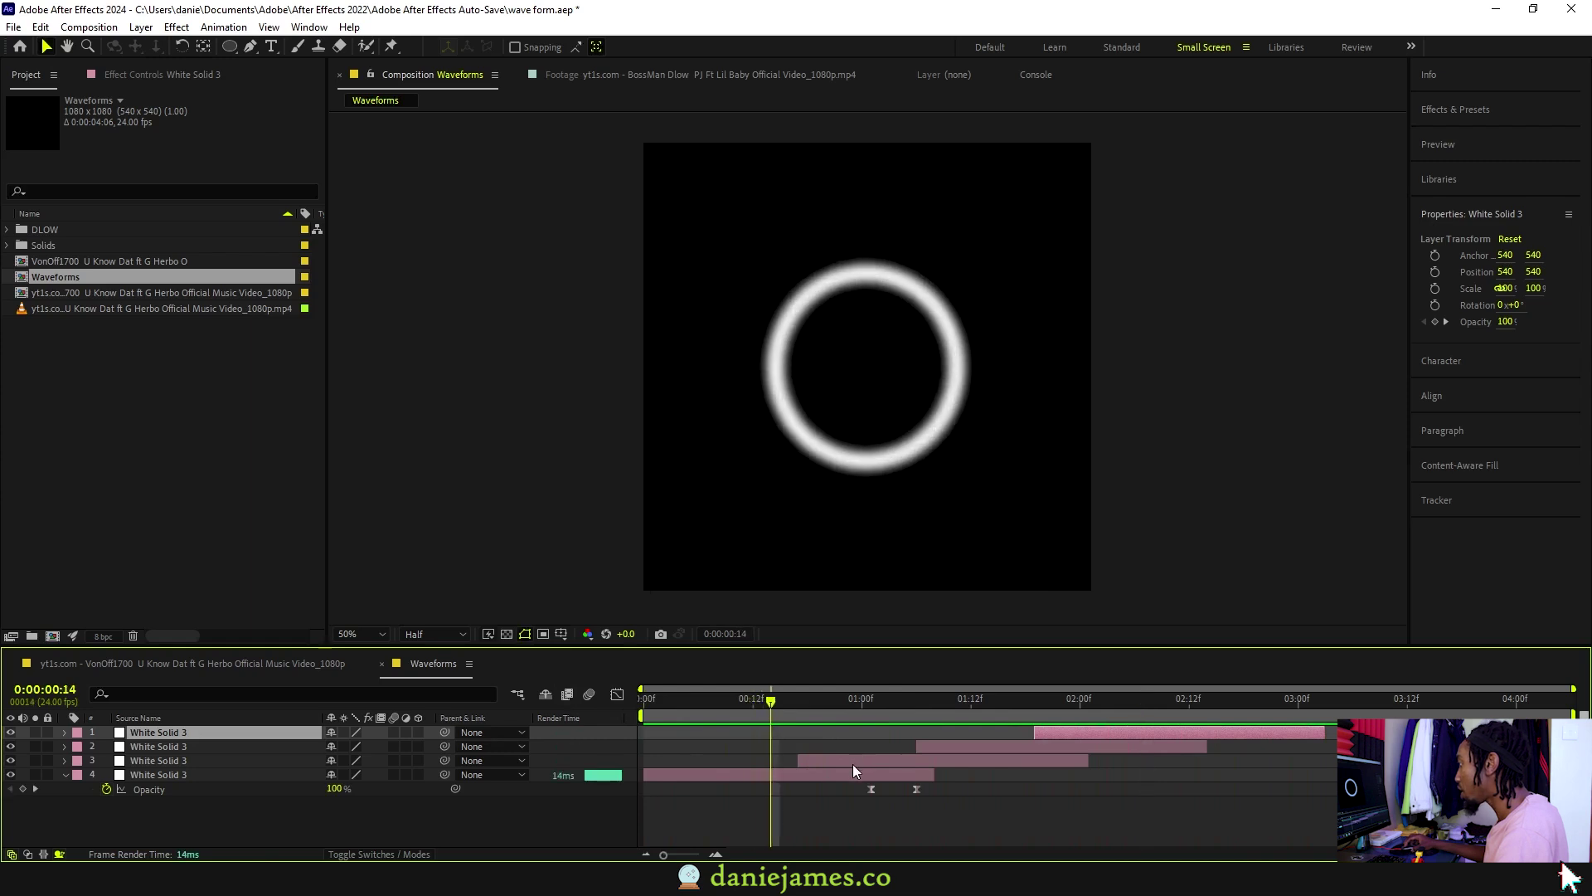
{"action": "left_click_drag", "start_coordinate": [848, 764], "coordinate": [838, 763]}
{"action": "left_click_drag", "start_coordinate": [967, 746], "coordinate": [956, 745]}
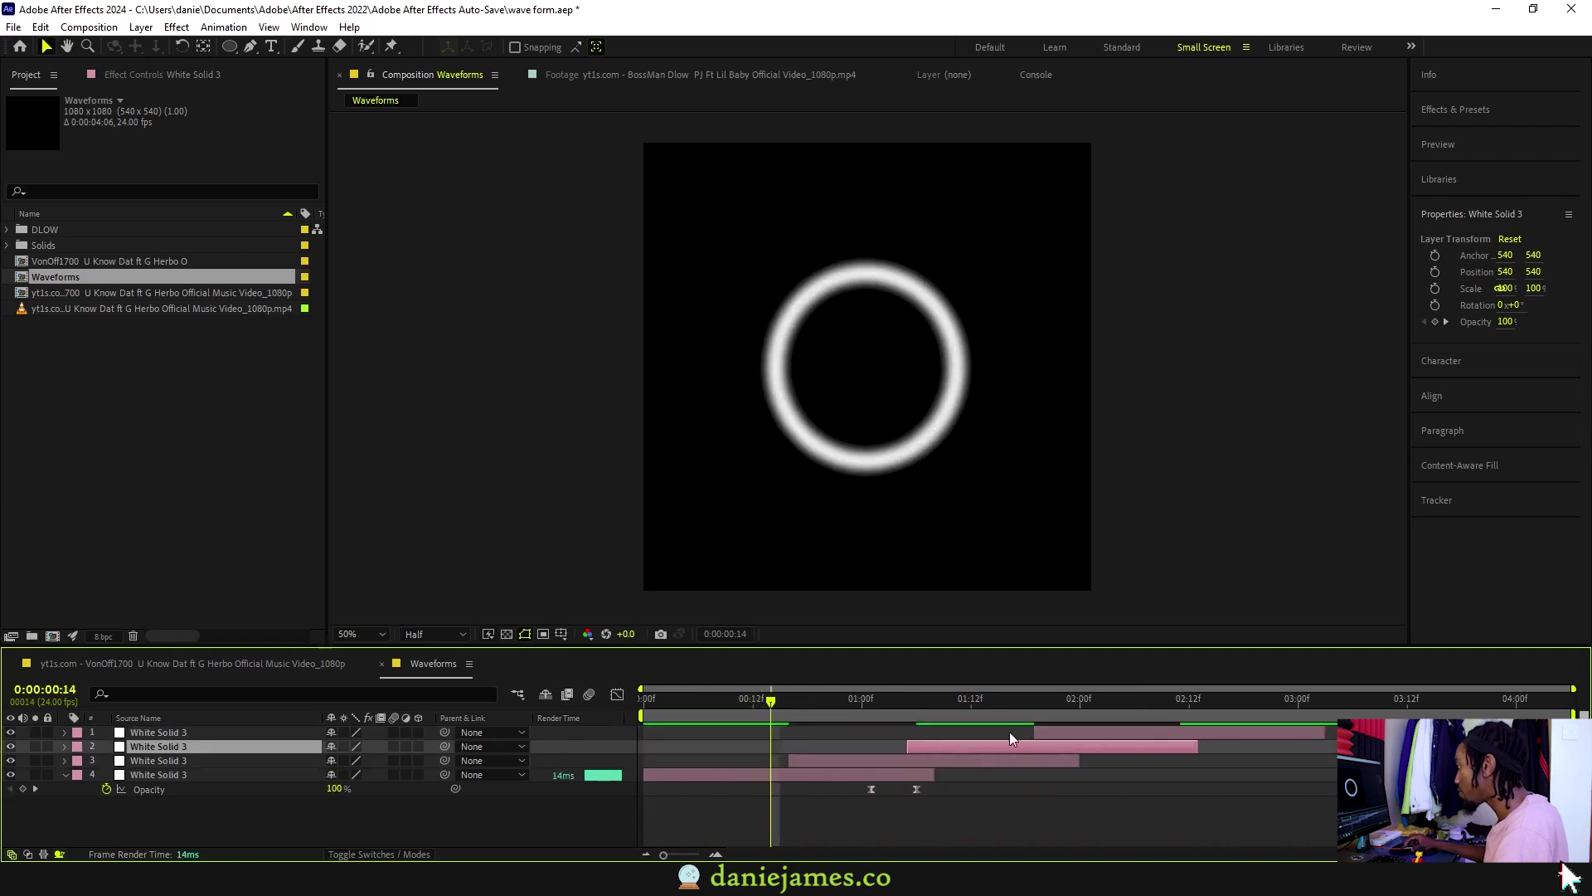
{"action": "left_click", "coordinate": [1067, 734]}
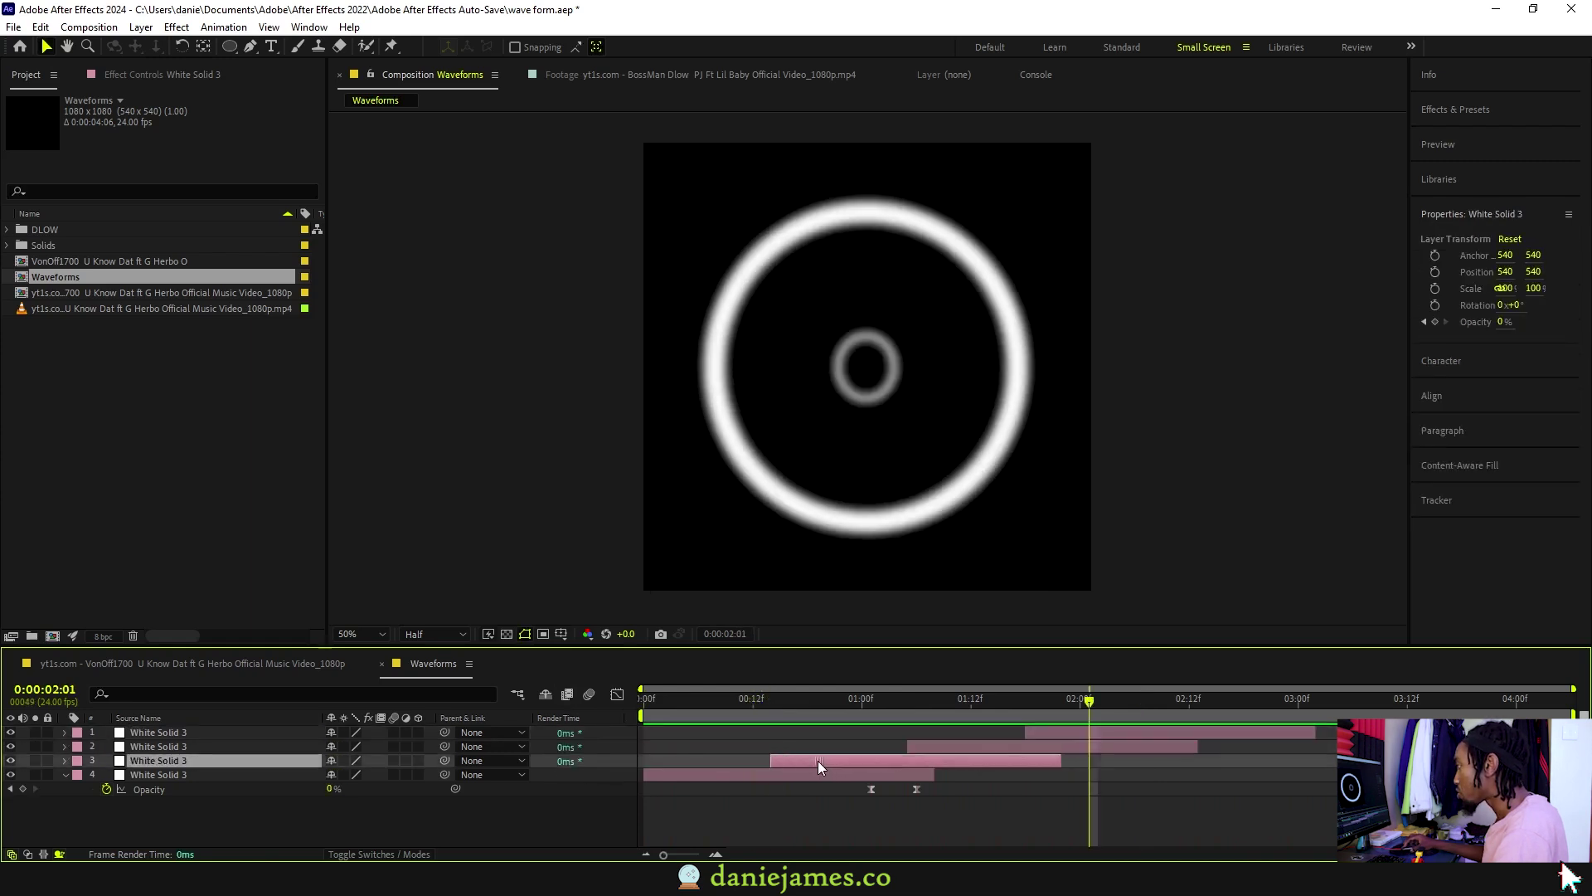
{"action": "left_click_drag", "start_coordinate": [969, 750], "coordinate": [951, 750]}
{"action": "left_click_drag", "start_coordinate": [1053, 734], "coordinate": [1025, 735]}
{"action": "left_click", "coordinate": [778, 698]}
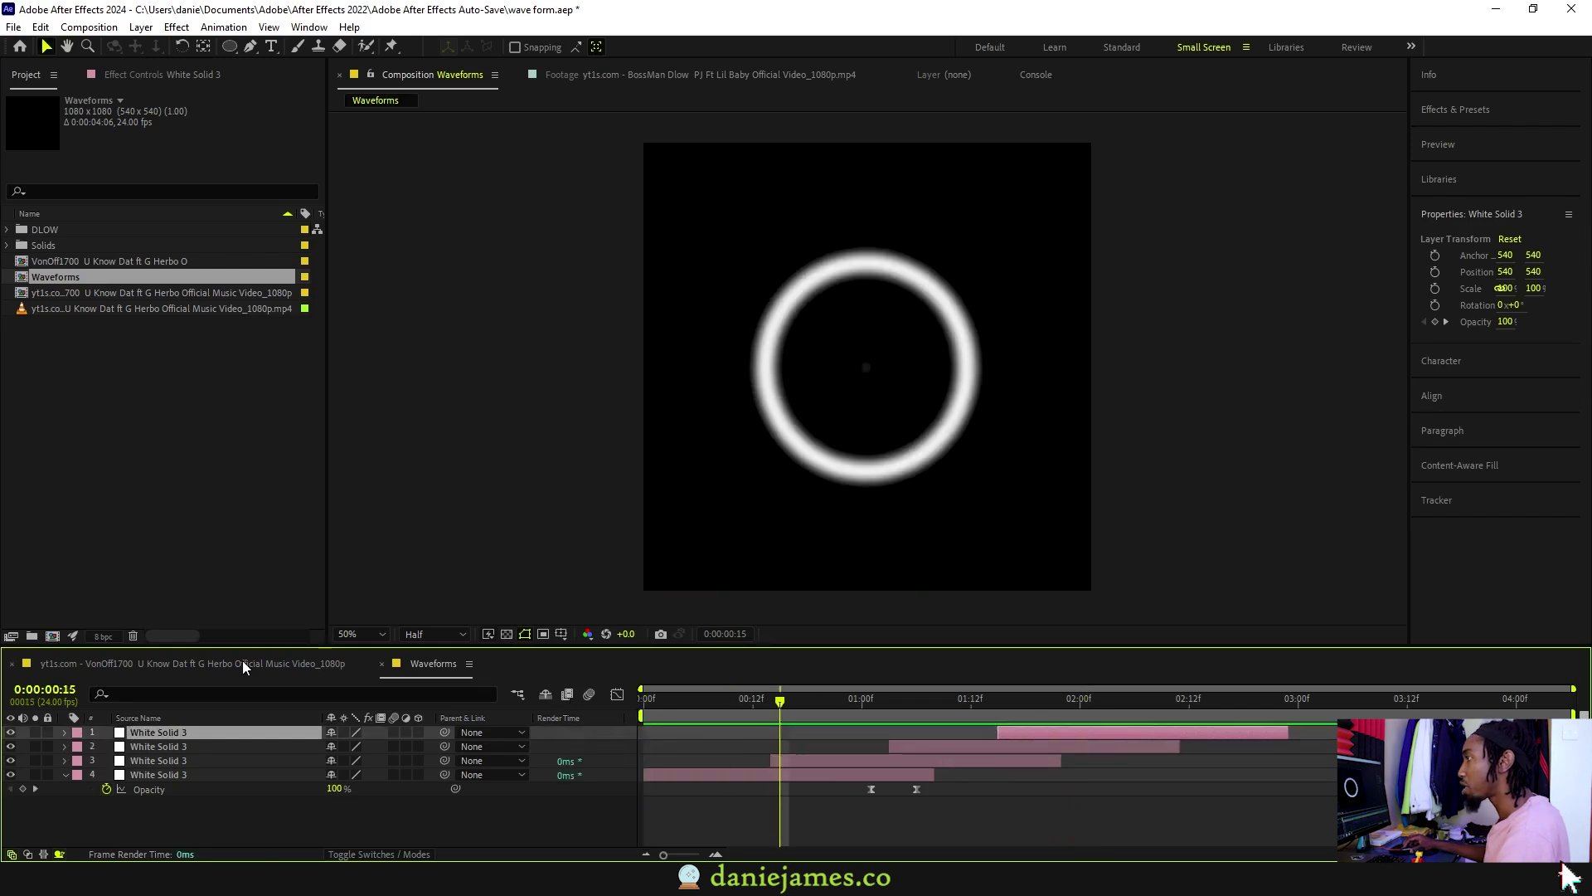
Place the Waveforms composition above the footage in the music video composition and preview the rings over the speaker.
{"action": "left_click", "coordinate": [242, 662]}
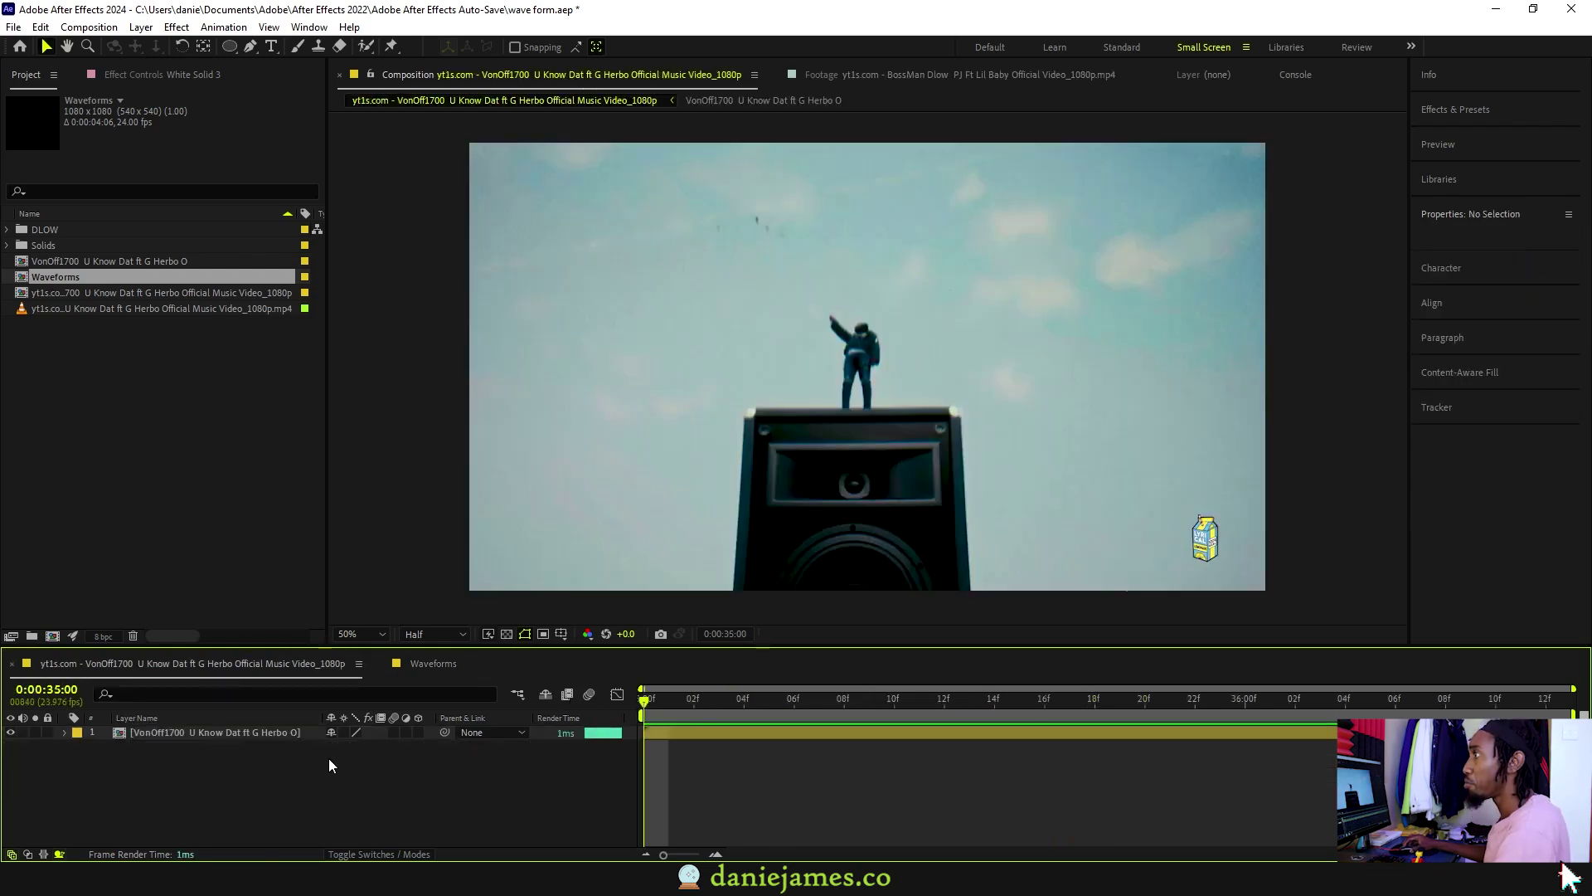
{"action": "left_click_drag", "start_coordinate": [68, 277], "coordinate": [279, 702]}
{"action": "key", "text": "space"}
{"action": "key", "text": "space"}
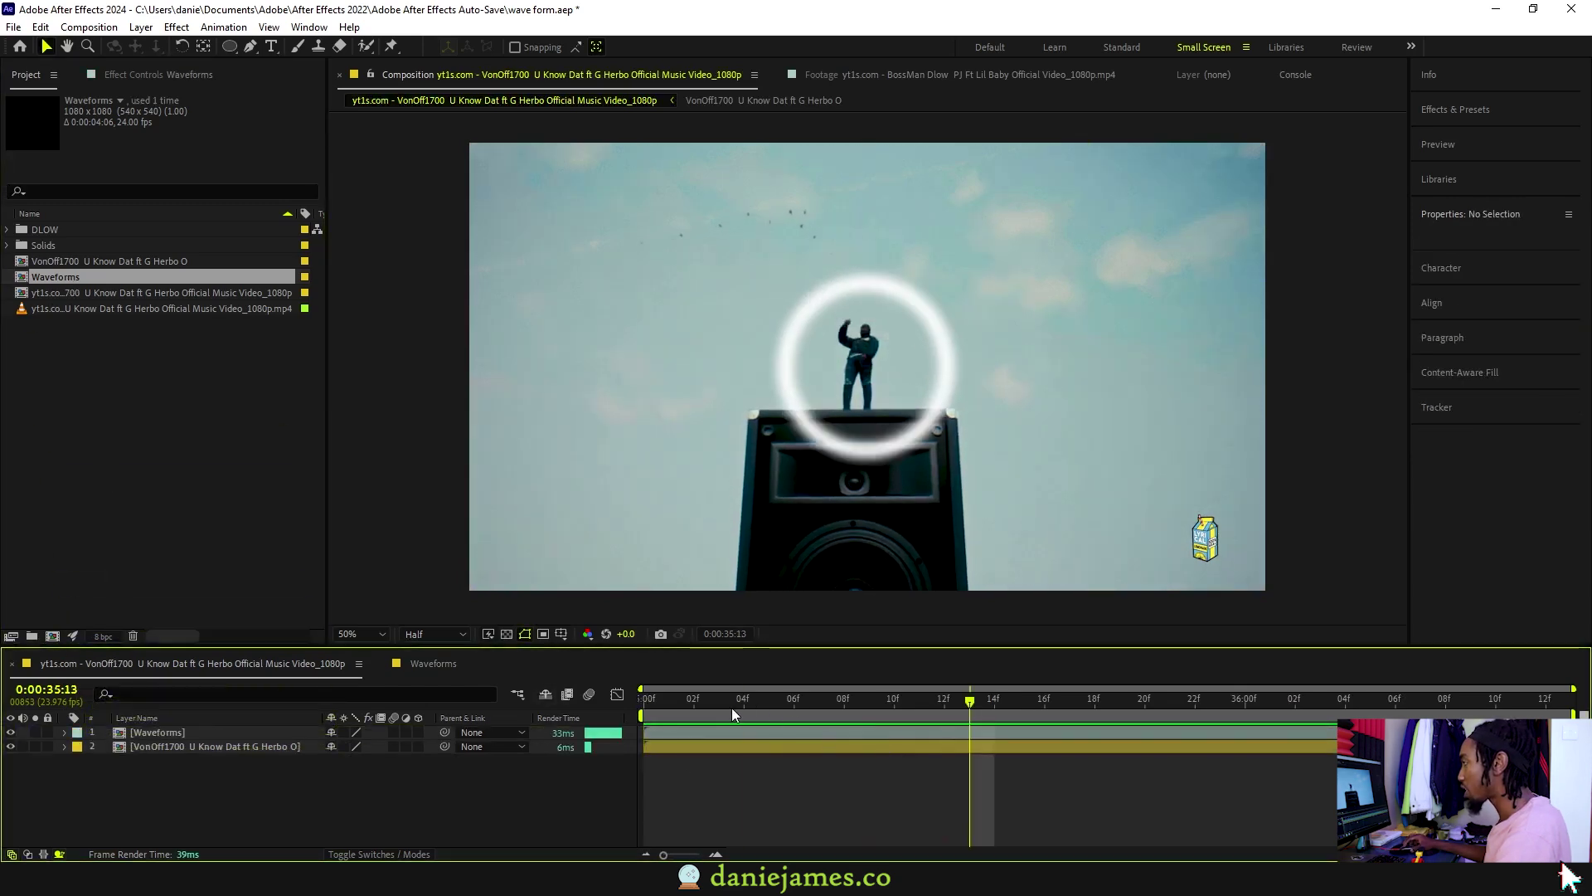
{"action": "left_click", "coordinate": [645, 700]}
{"action": "key", "text": "space"}
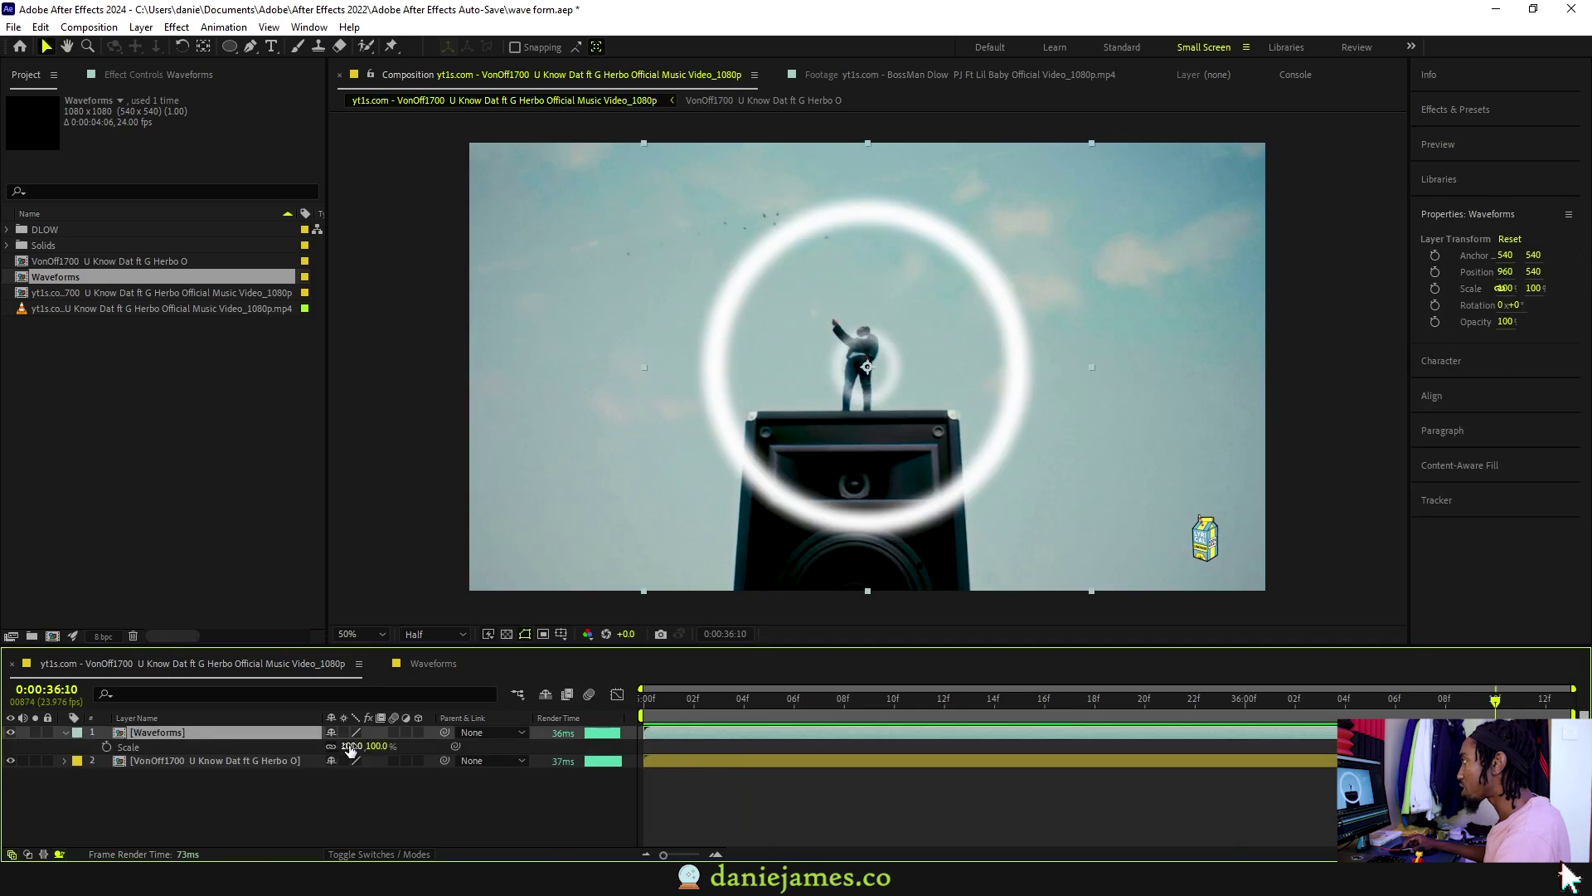
Scale the Waveforms layer to 168% and preview the expanding rings over the footage.
{"action": "left_click_drag", "start_coordinate": [349, 749], "coordinate": [401, 753]}
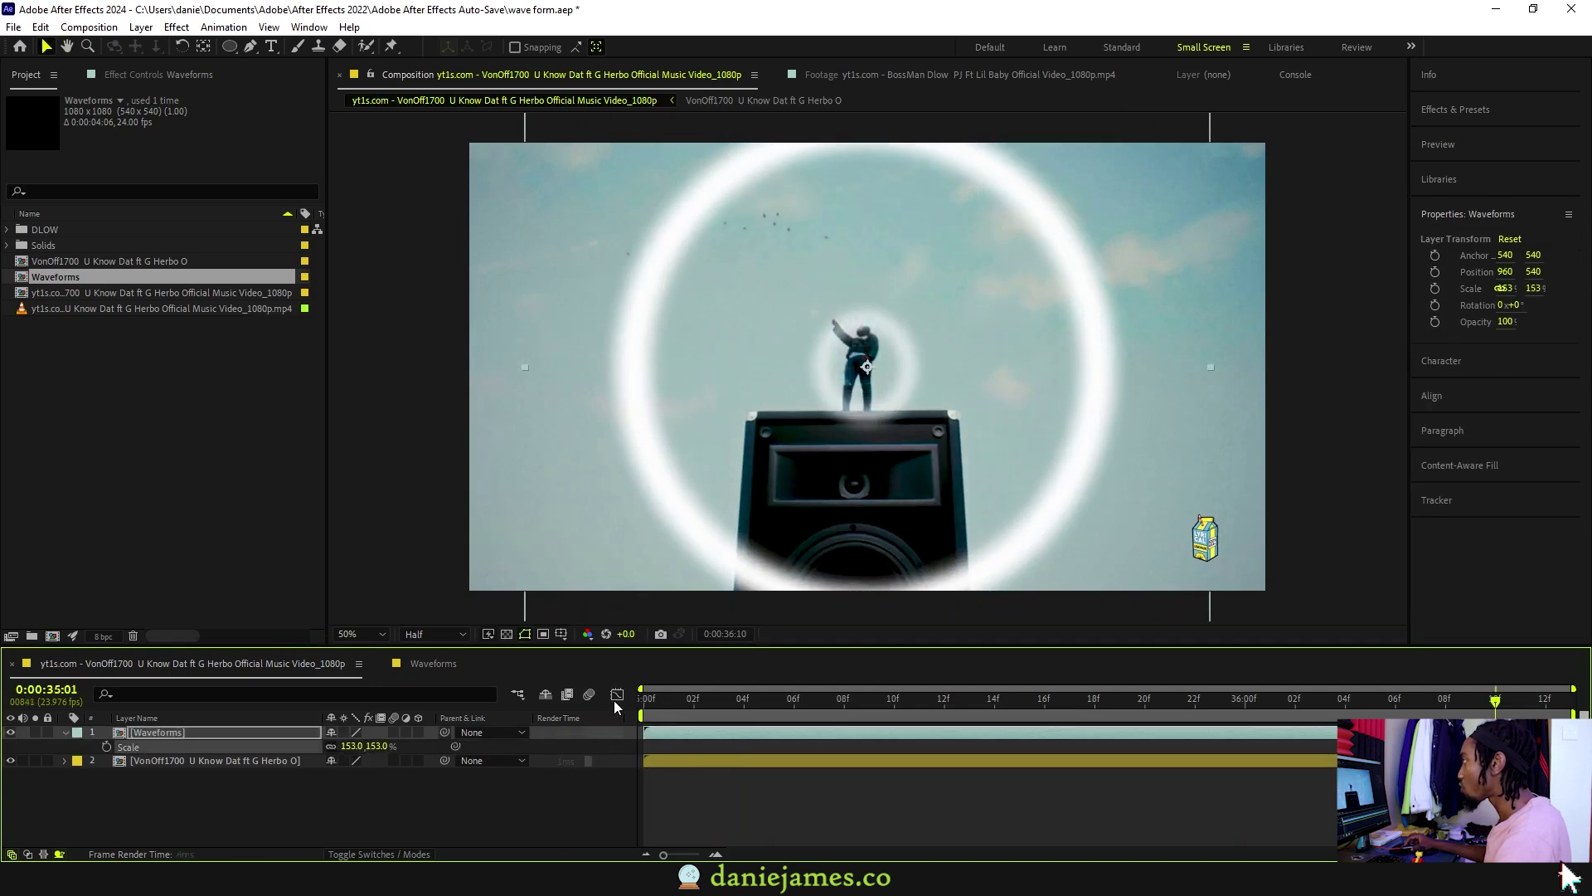
{"action": "left_click", "coordinate": [645, 698]}
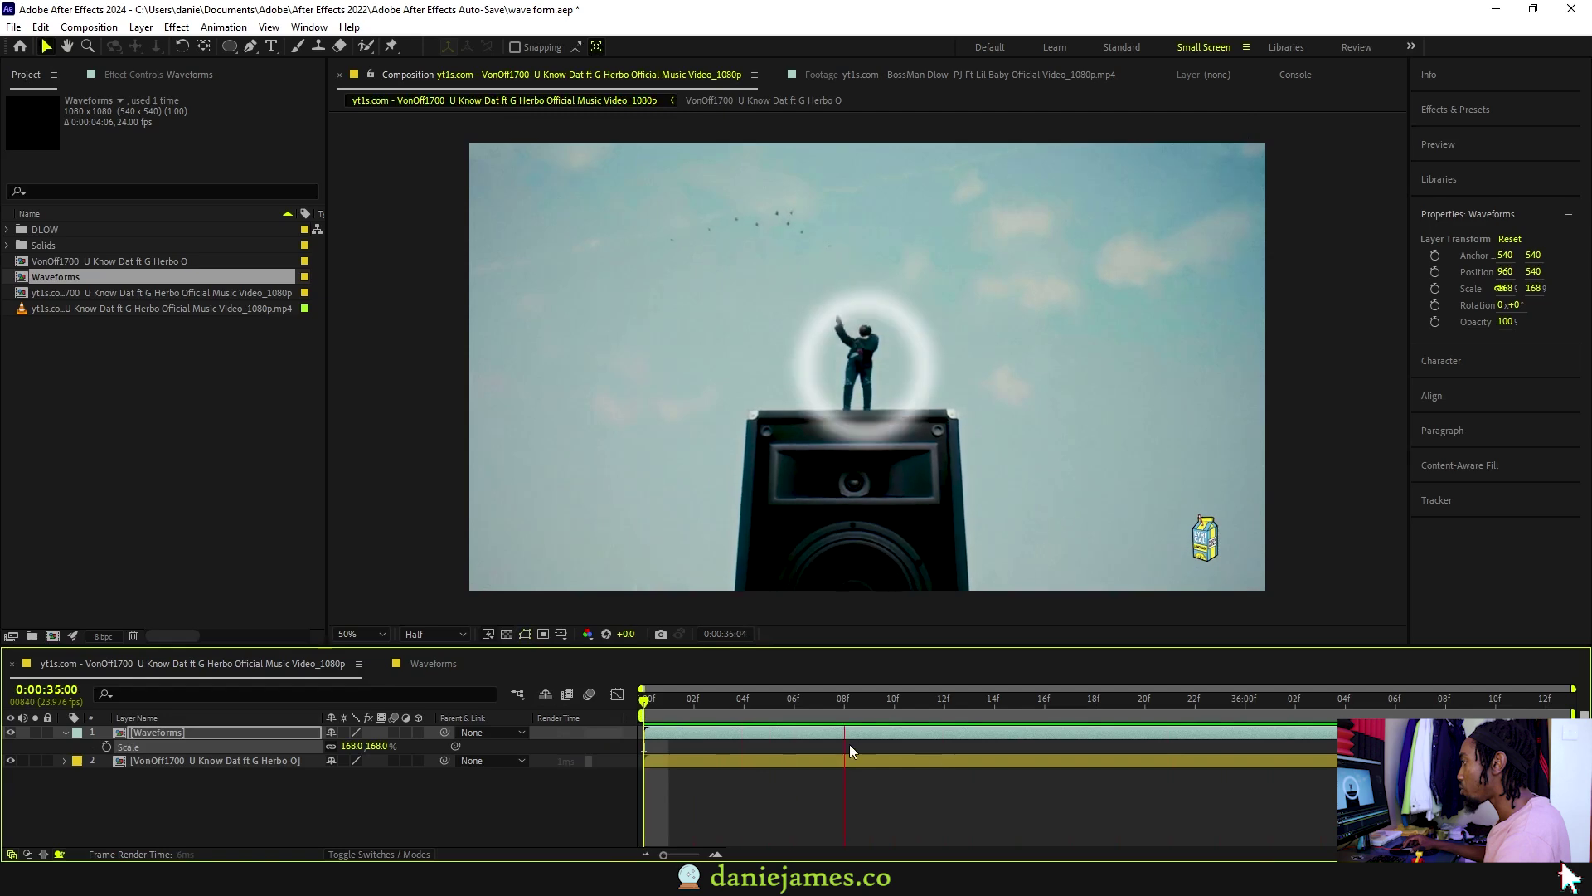
{"action": "key", "text": "space"}
{"action": "left_click", "coordinate": [645, 703]}
{"action": "key", "text": "space"}
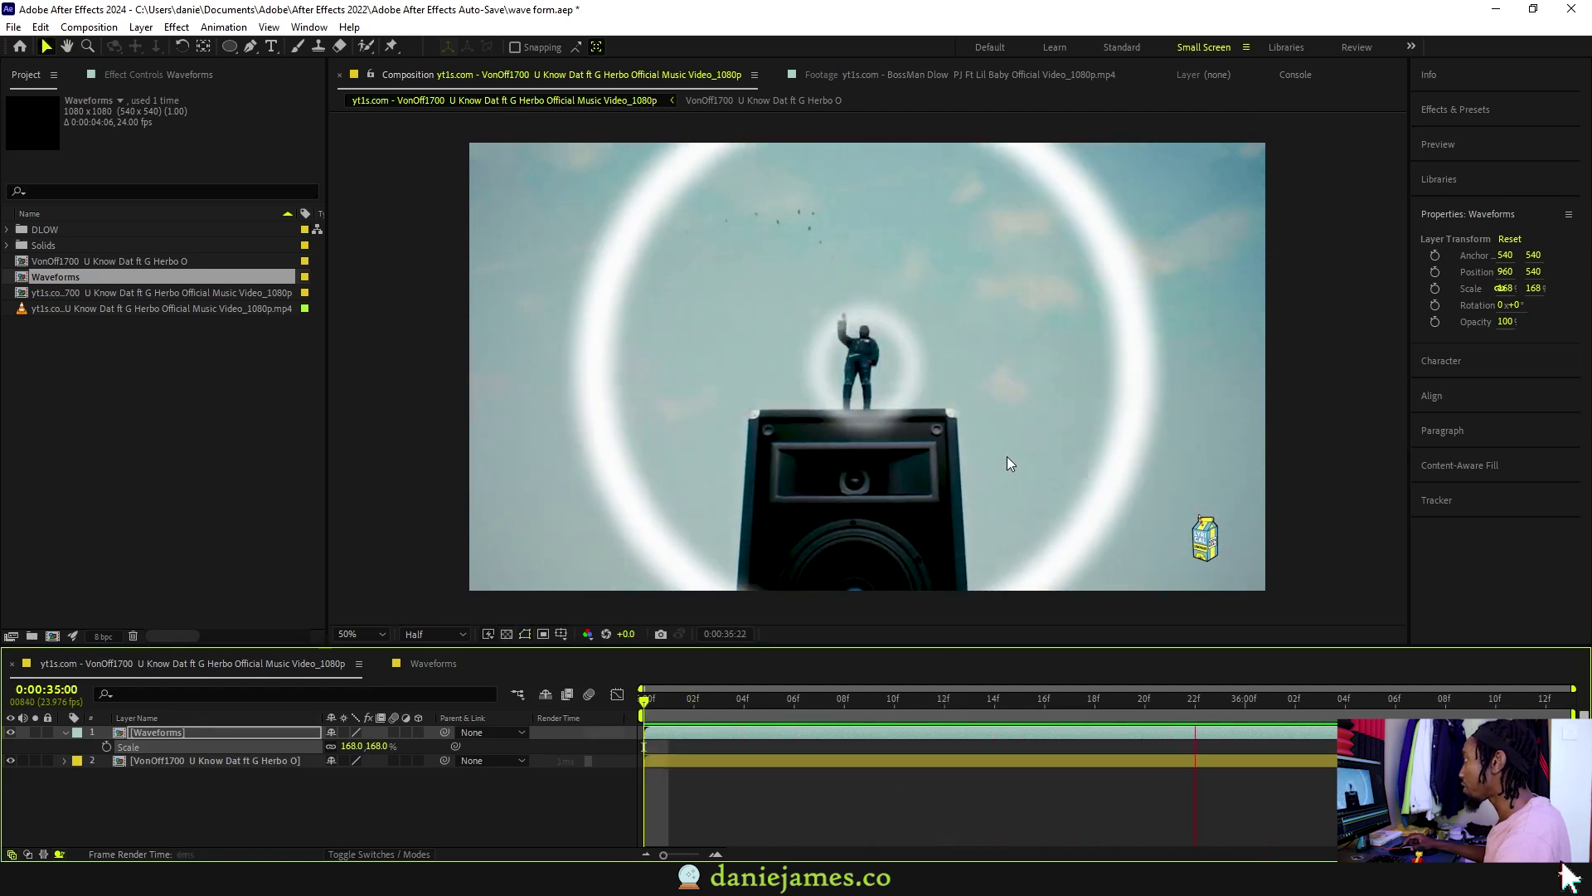
{"action": "left_click", "coordinate": [857, 550]}
{"action": "left_click_drag", "start_coordinate": [818, 701], "coordinate": [872, 702]}
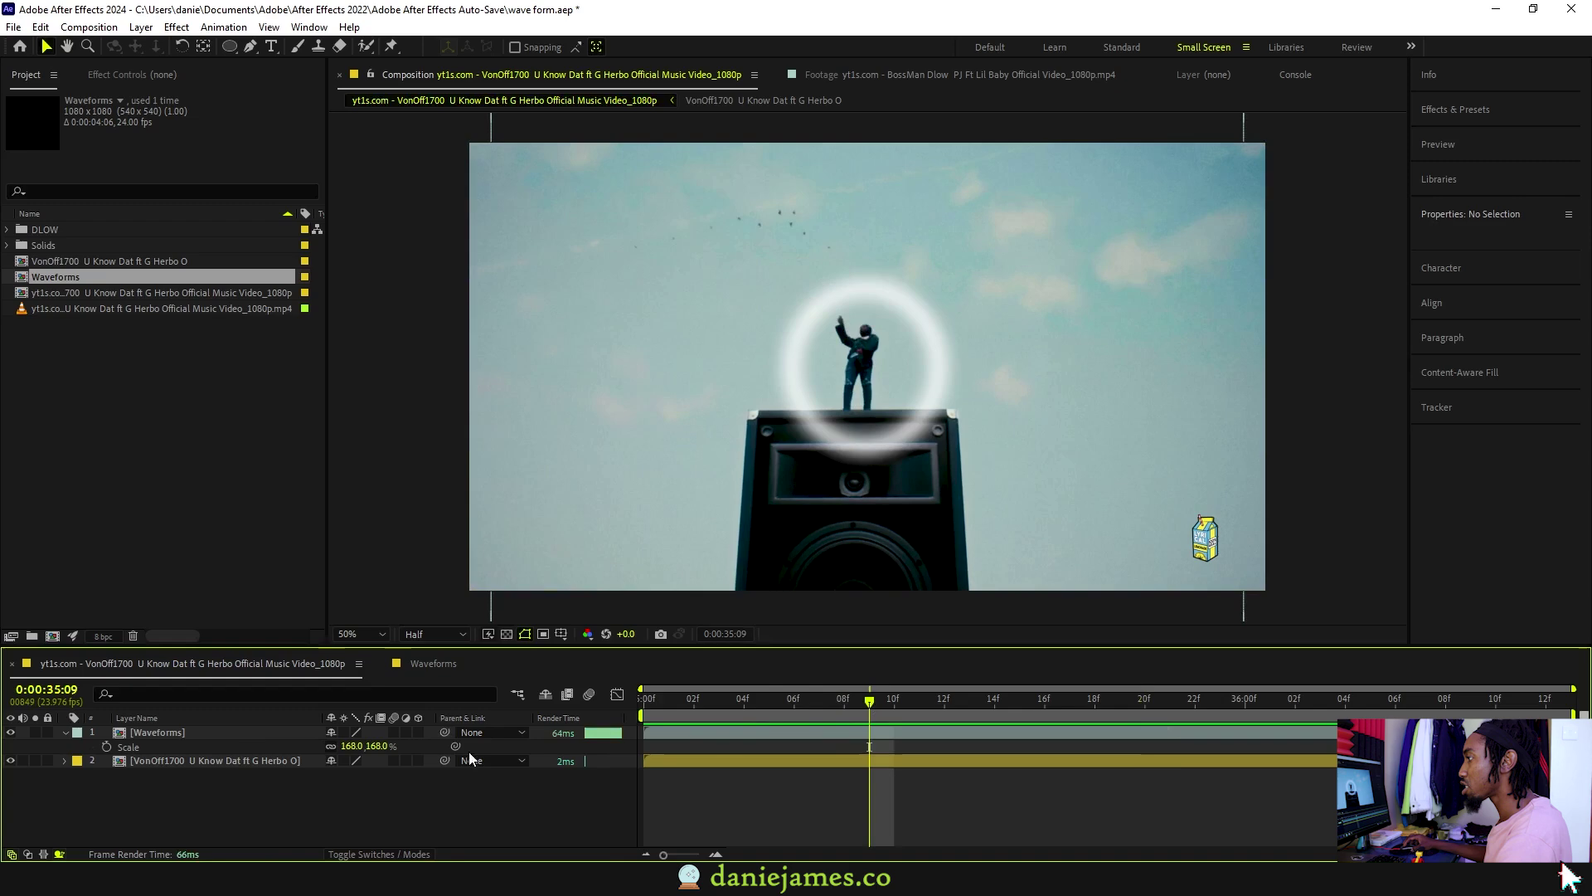
Add an adjustment layer and apply Motion Tile with Output Width 360, Output Height 440 and Mirror Edges on.
{"action": "right_click", "coordinate": [319, 792]}
{"action": "mouse_move", "coordinate": [458, 599]}
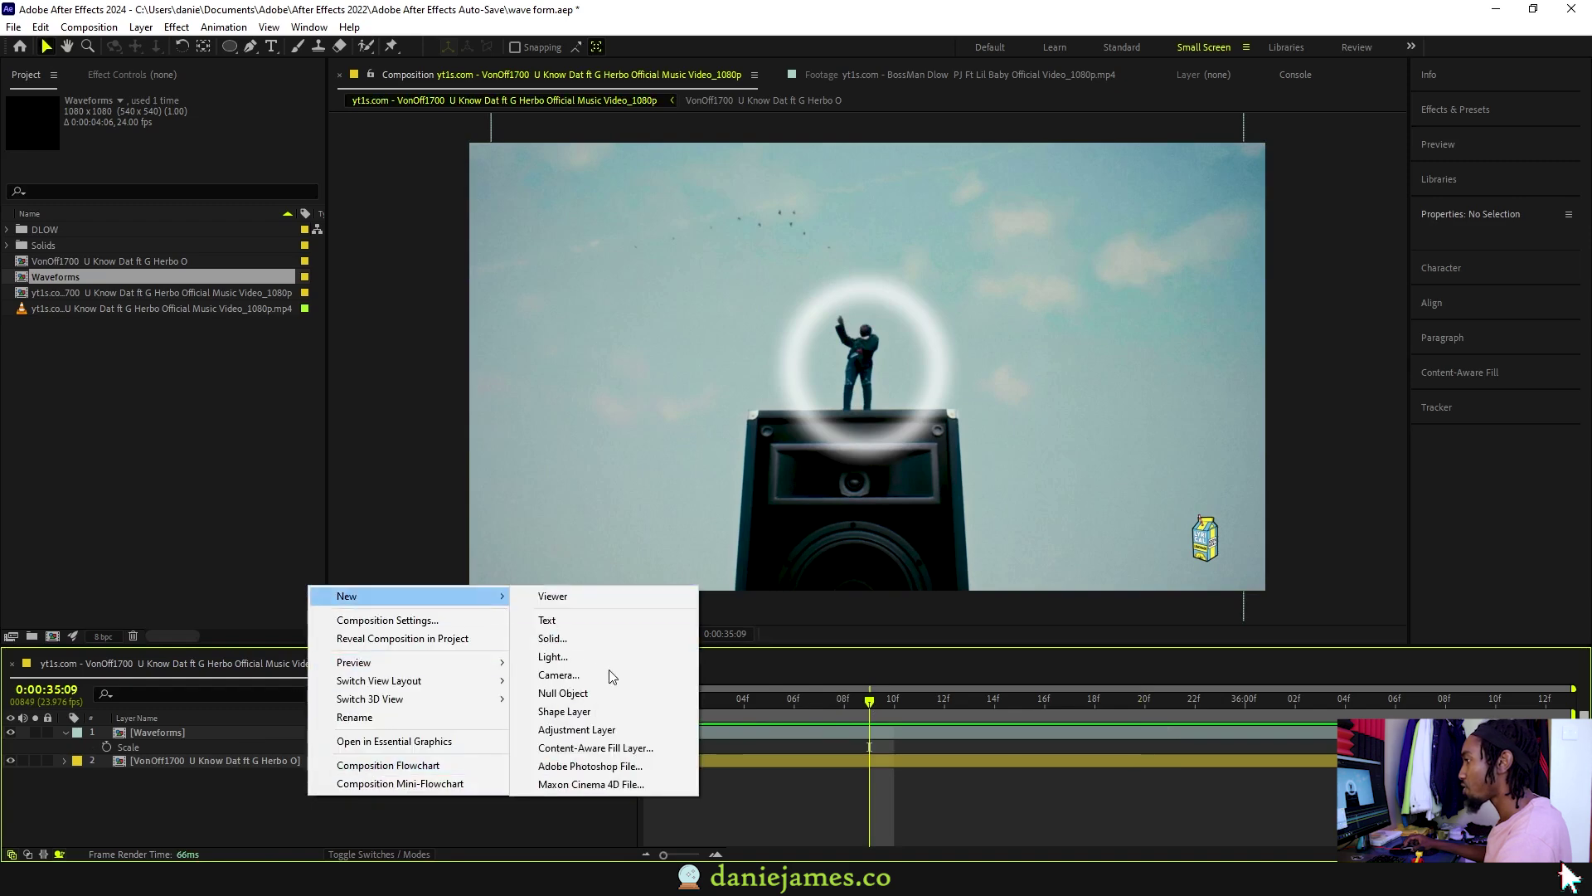
{"action": "left_click", "coordinate": [593, 730]}
{"action": "left_click", "coordinate": [1468, 109]}
{"action": "left_click", "coordinate": [1467, 133]}
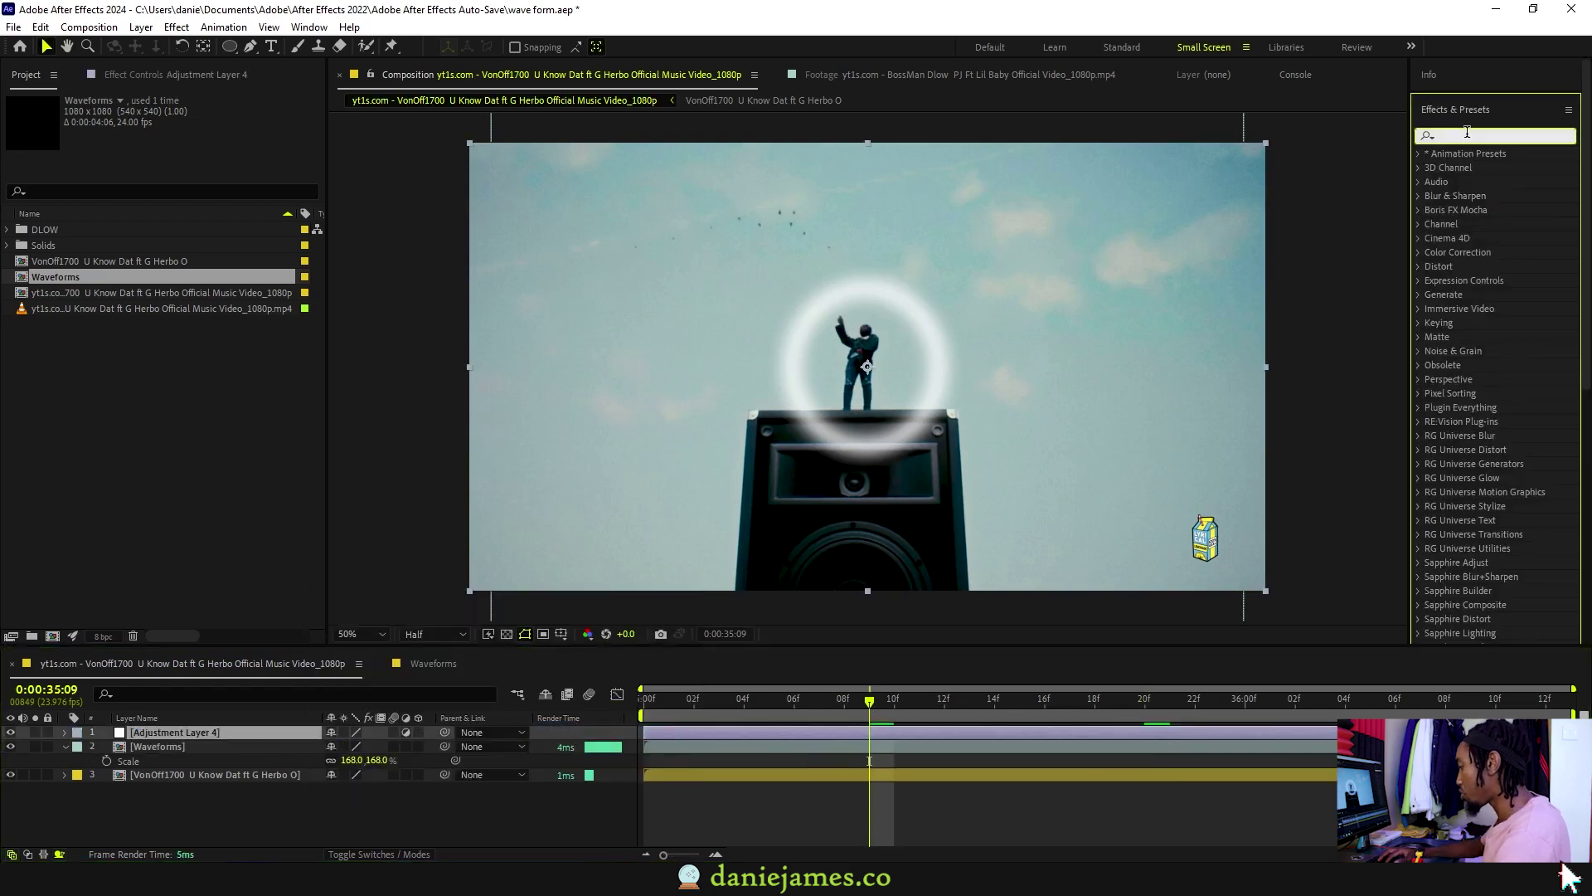
{"action": "type", "text": "motion til"}
{"action": "double_click", "coordinate": [1478, 167]}
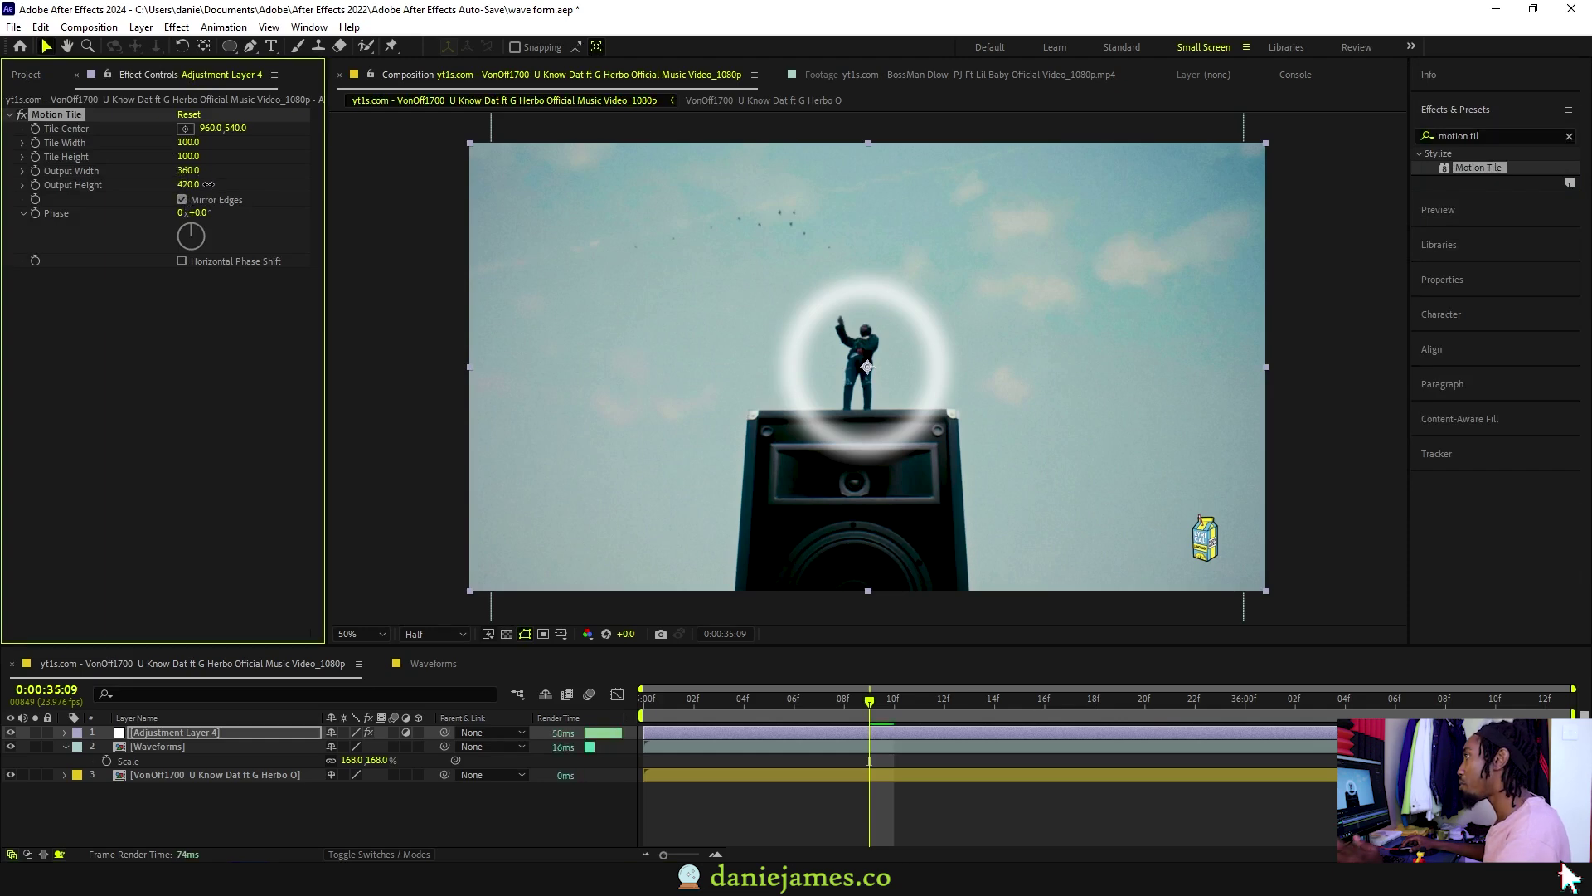
Apply Displacement Map to the adjustment layer with Waveforms as map layer, Max Horizontal Displacement 46 and Max Vertical Displacement 49.
{"action": "left_click", "coordinate": [1461, 136]}
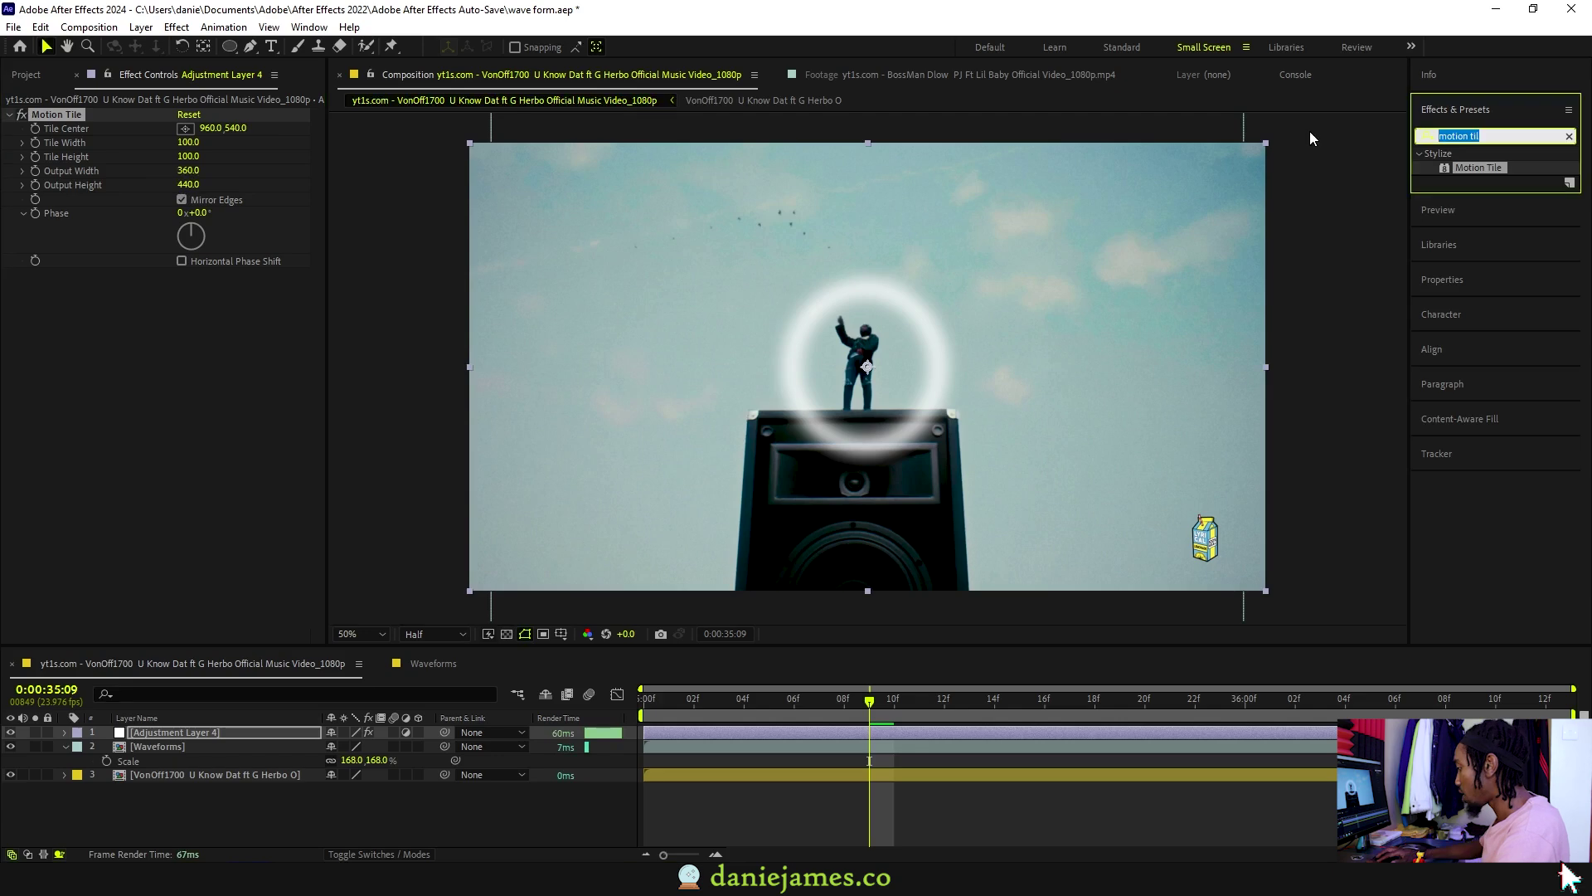
{"action": "type", "text": "displace"}
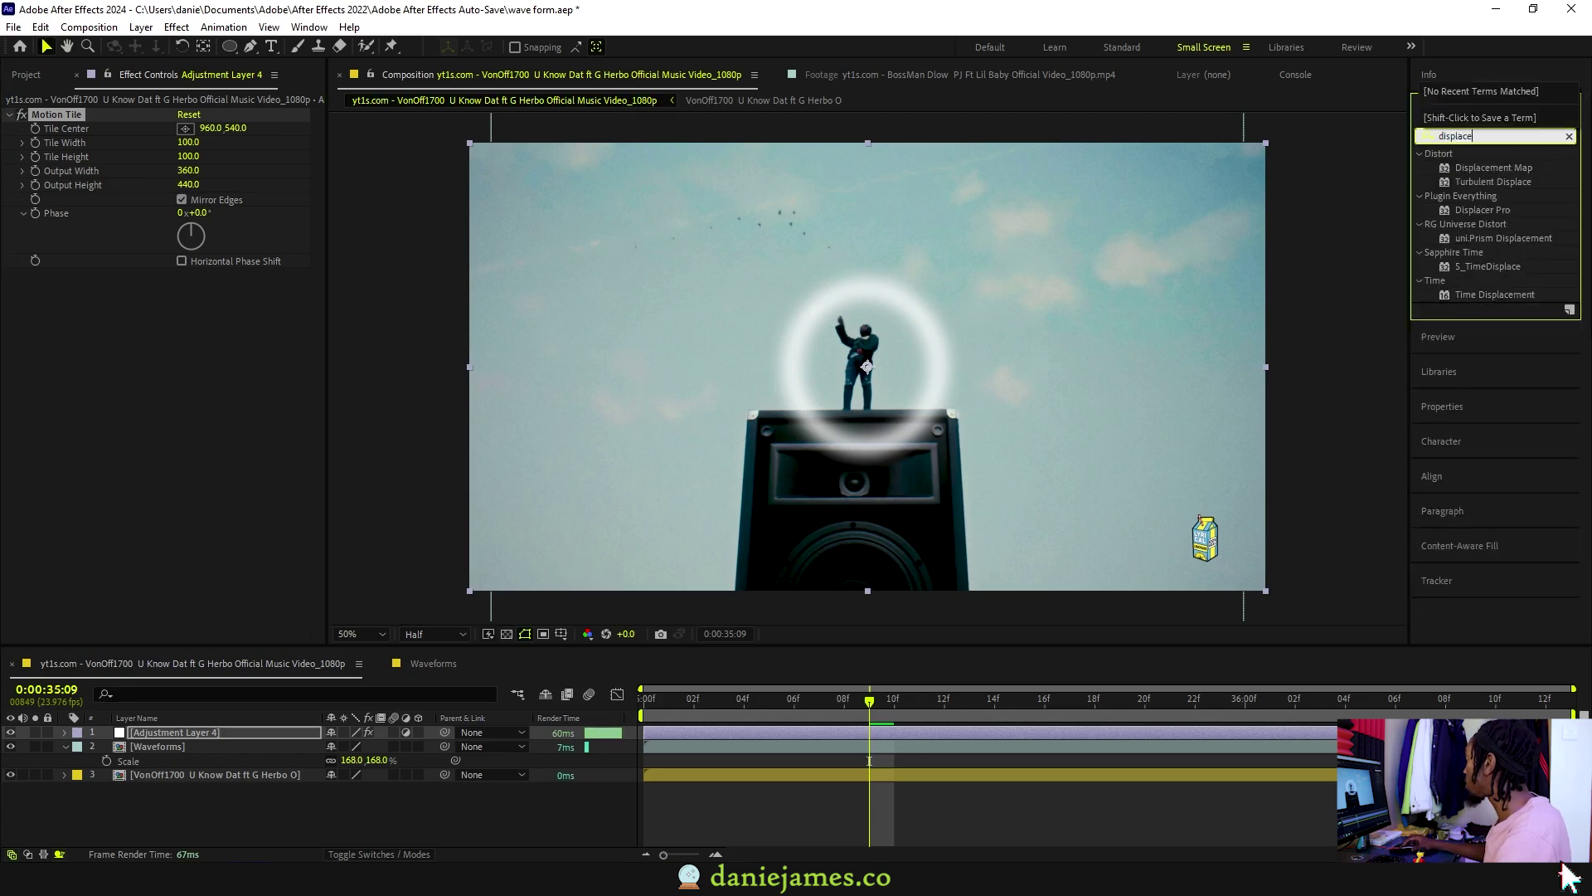
{"action": "left_click_drag", "start_coordinate": [1493, 167], "coordinate": [239, 307]}
{"action": "left_click", "coordinate": [206, 290]}
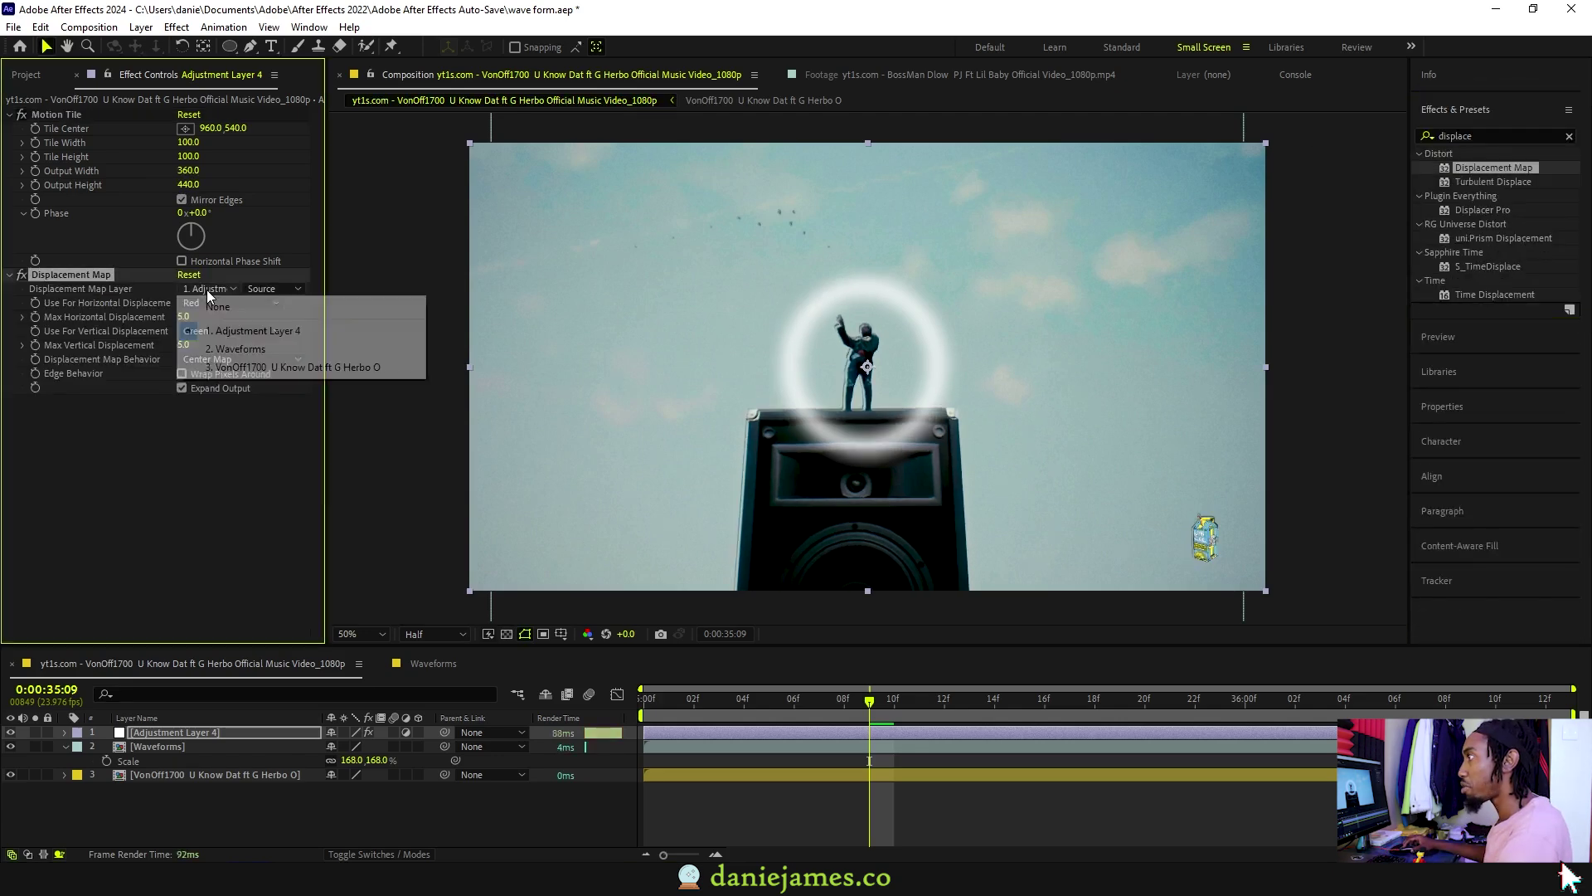
{"action": "left_click", "coordinate": [270, 349]}
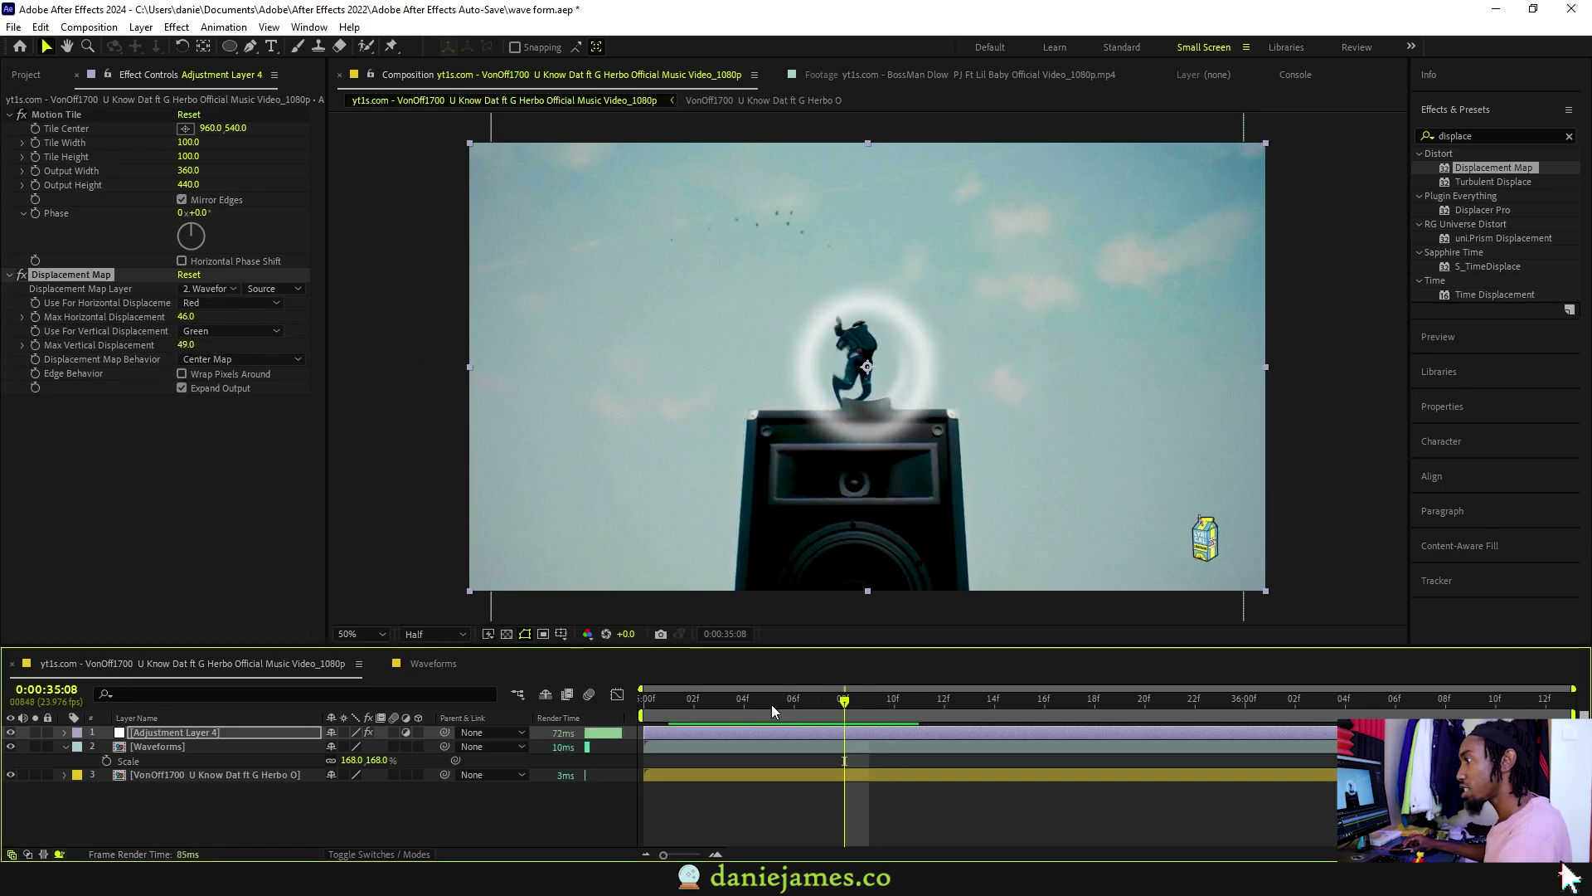
{"action": "key", "text": "Page_Down"}
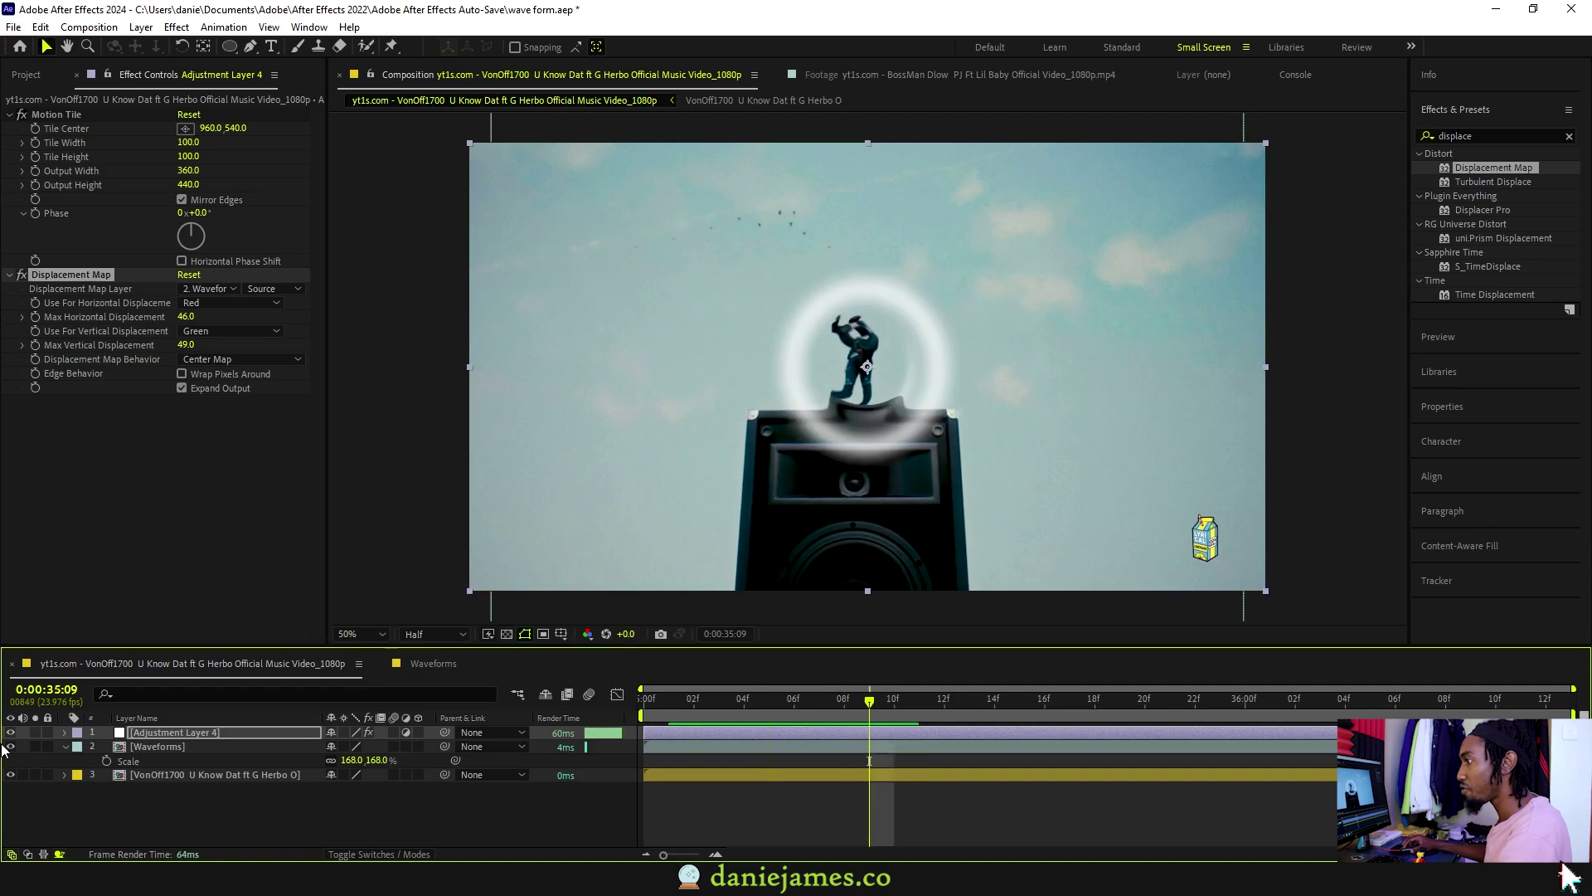
Hide the Waveforms layer and scrub back to 0:00:35:00 to check the displacement alone.
{"action": "left_click", "coordinate": [11, 744]}
{"action": "left_click", "coordinate": [136, 747]}
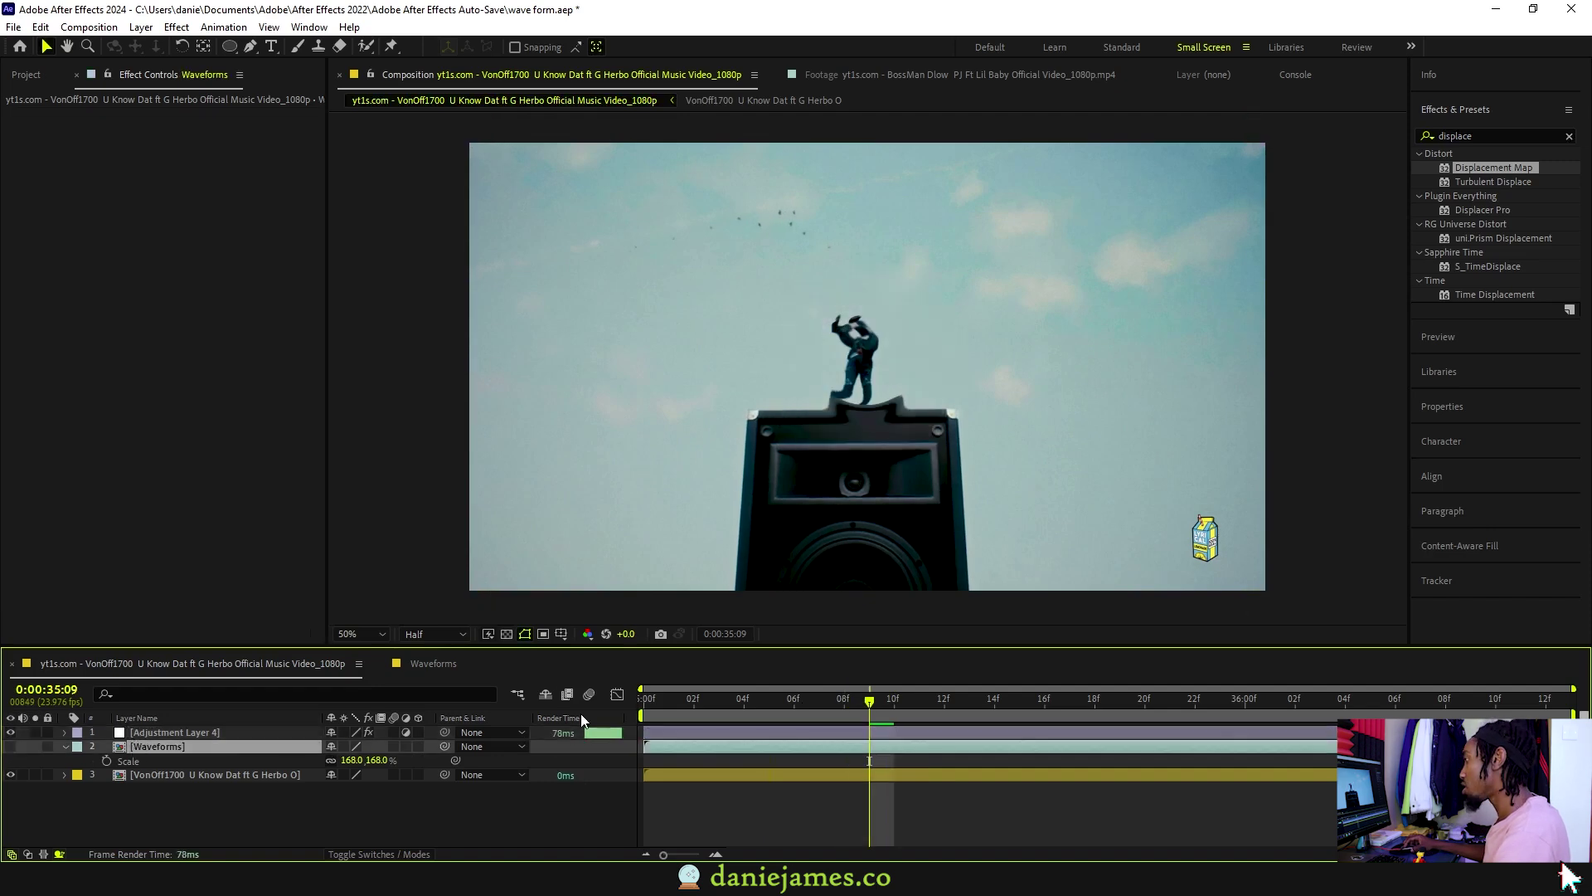
{"action": "left_click_drag", "start_coordinate": [725, 704], "coordinate": [530, 704]}
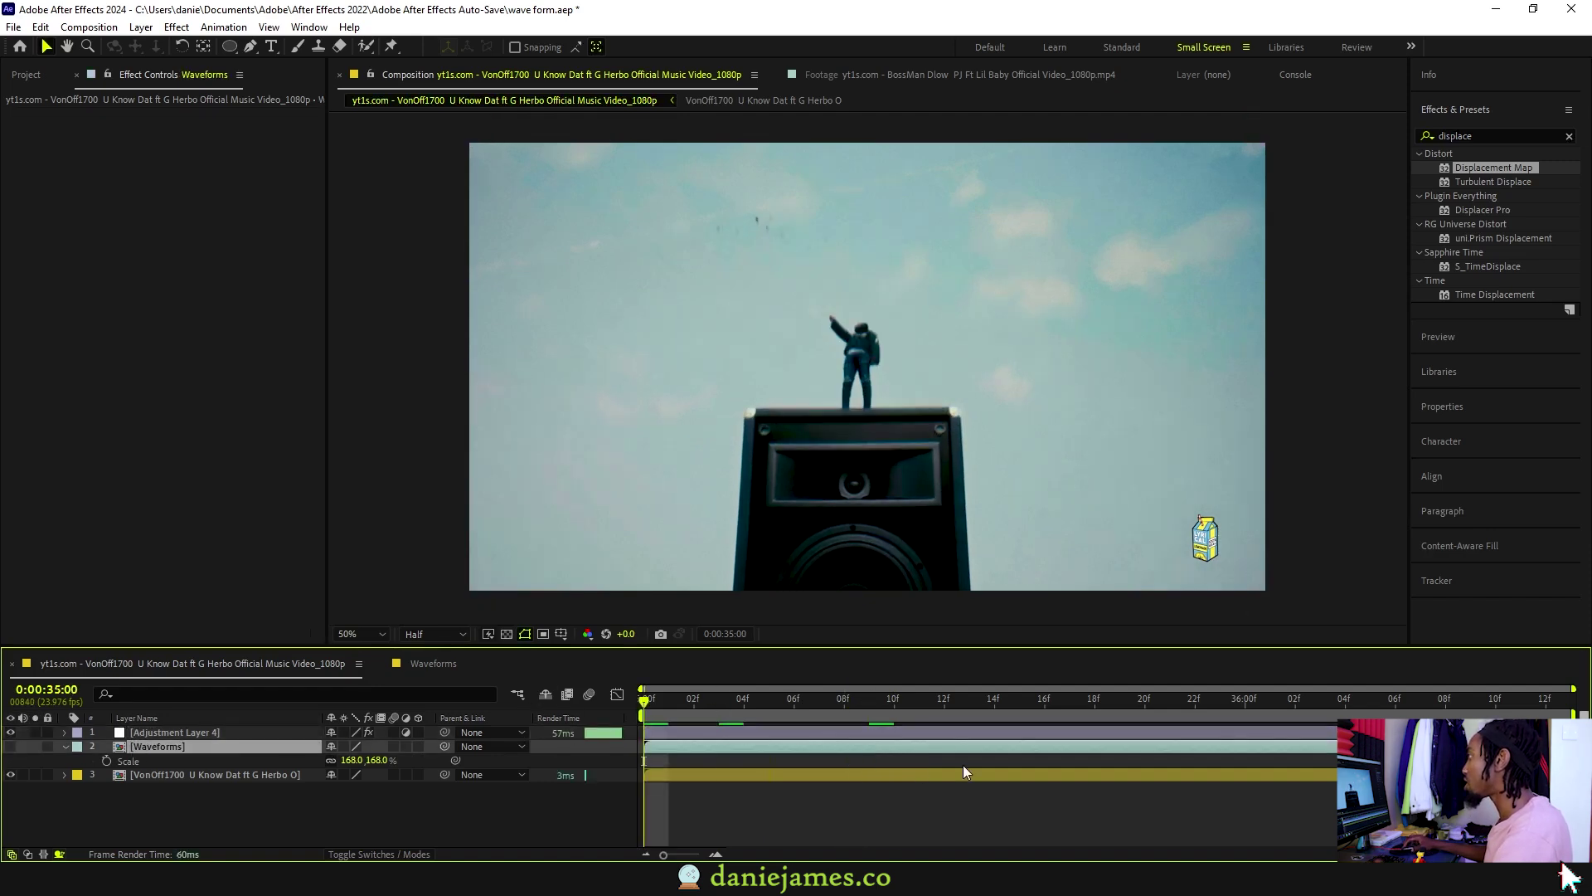
Set the adjustment layer's position to 960, 735 and preview where the distortion falls on the speaker.
{"action": "key", "text": "space"}
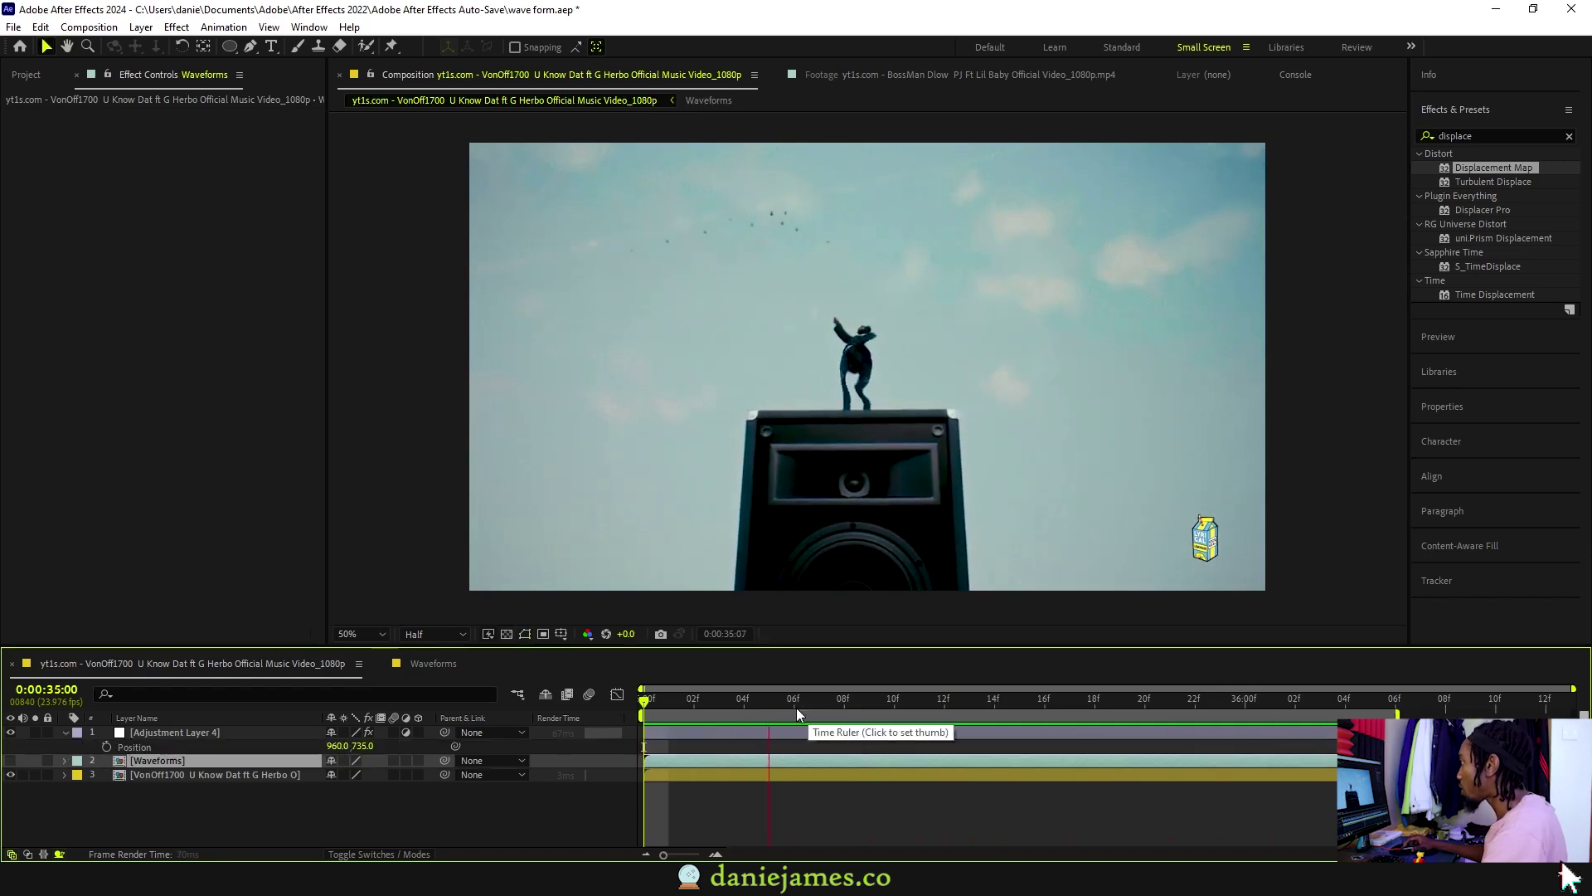
{"action": "key", "text": "space"}
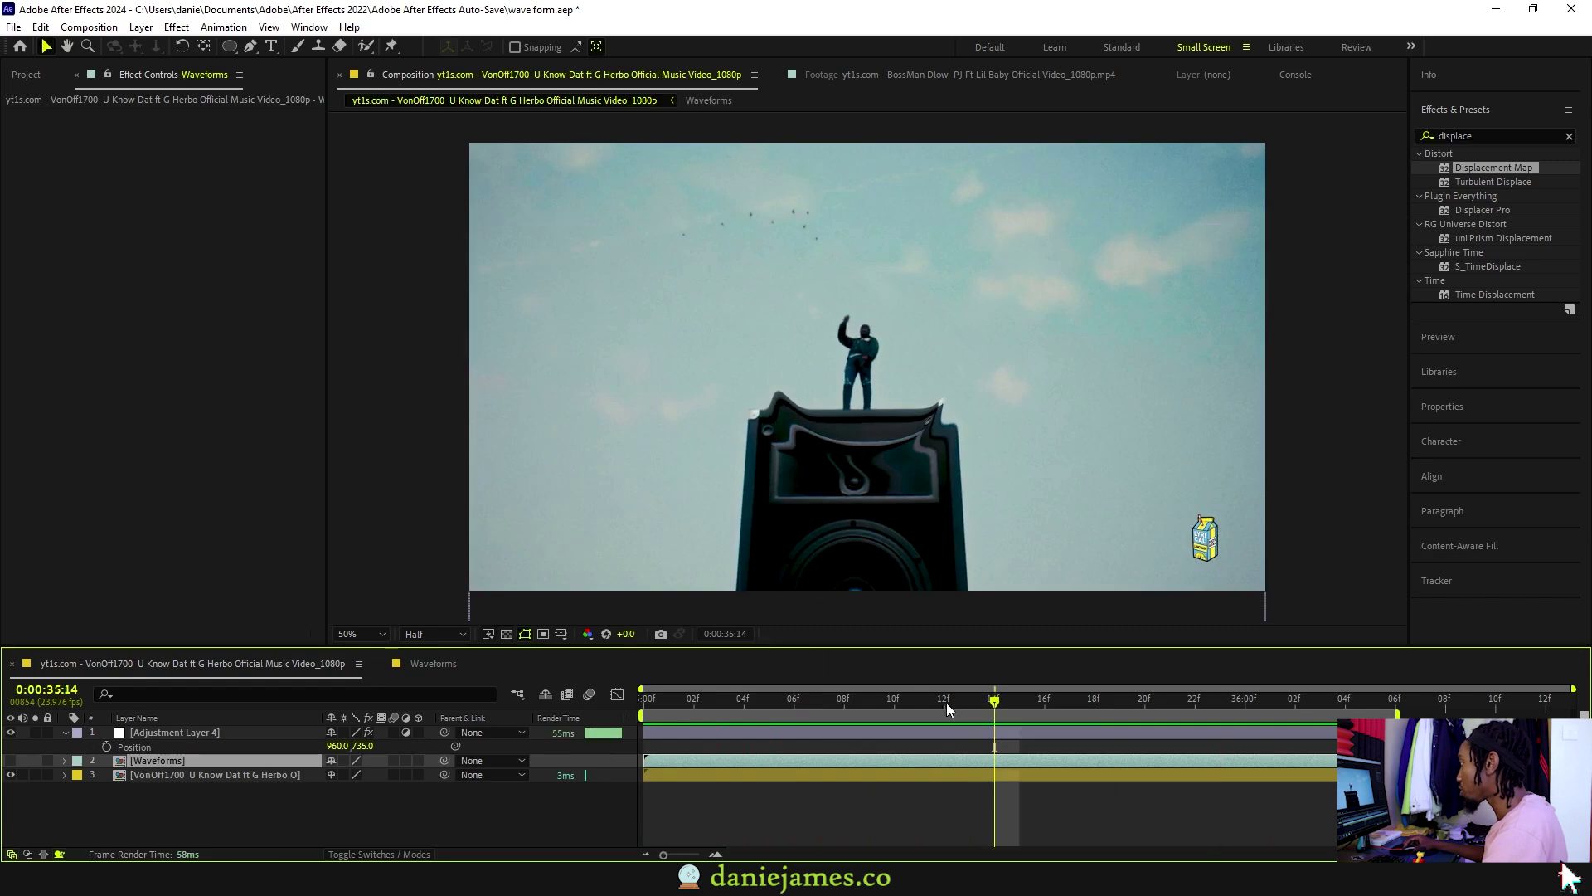
{"action": "mouse_move", "coordinate": [947, 703]}
{"action": "left_mouse_down"}
{"action": "mouse_move", "coordinate": [1086, 705]}
{"action": "mouse_move", "coordinate": [919, 703]}
{"action": "left_mouse_up"}
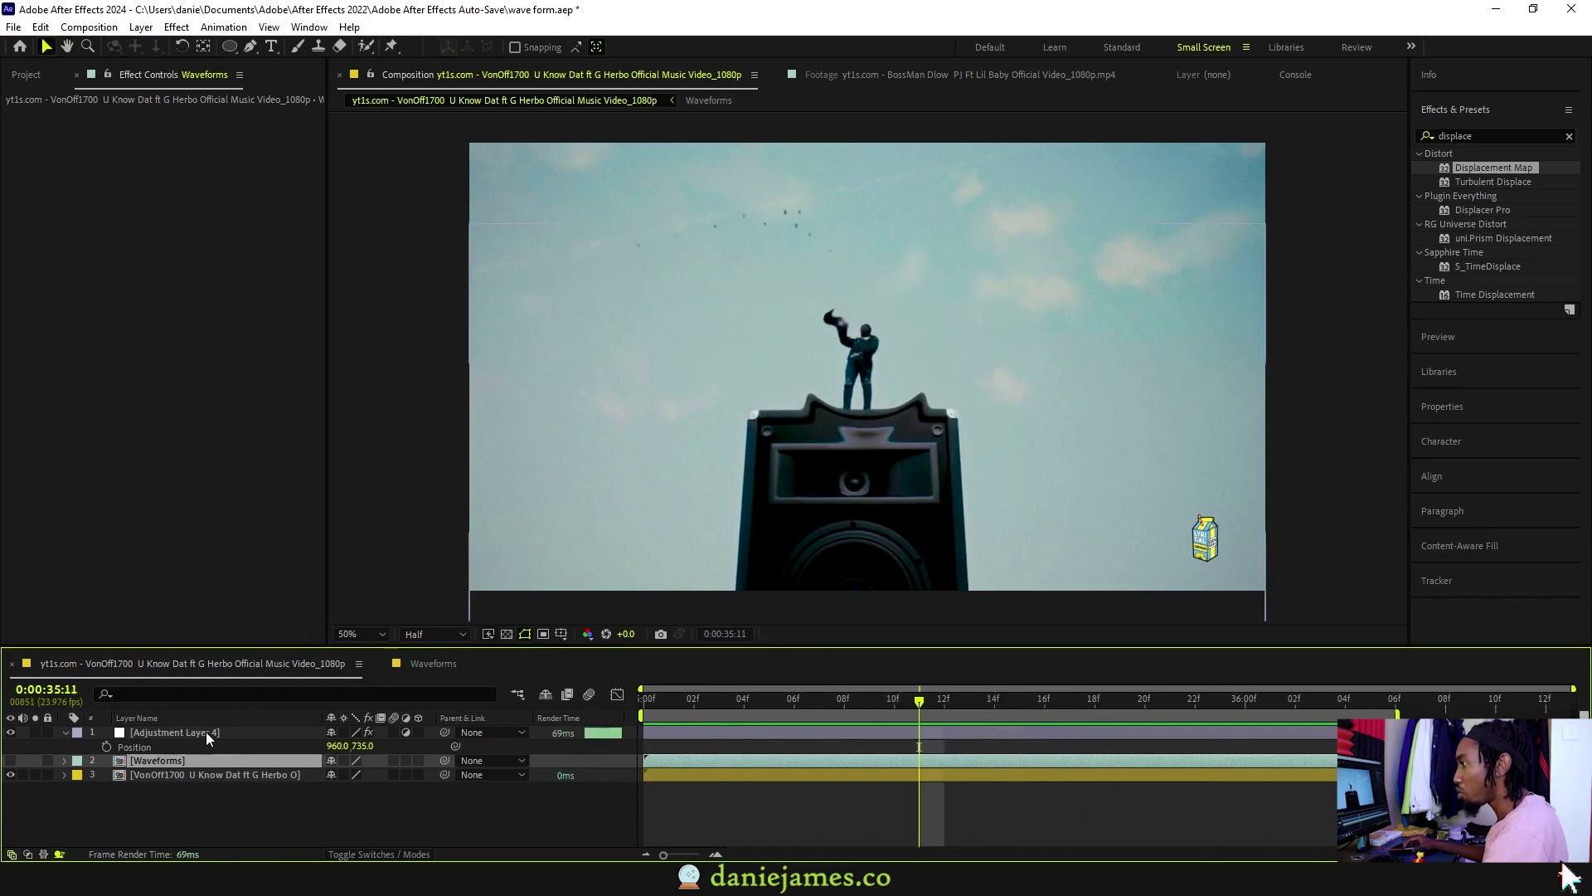
Set the position of all four white solids in the Waveforms composition to 540, 751 and preview the distortion in the video composition.
{"action": "double_click", "coordinate": [163, 758]}
{"action": "key", "text": "ctrl+a"}
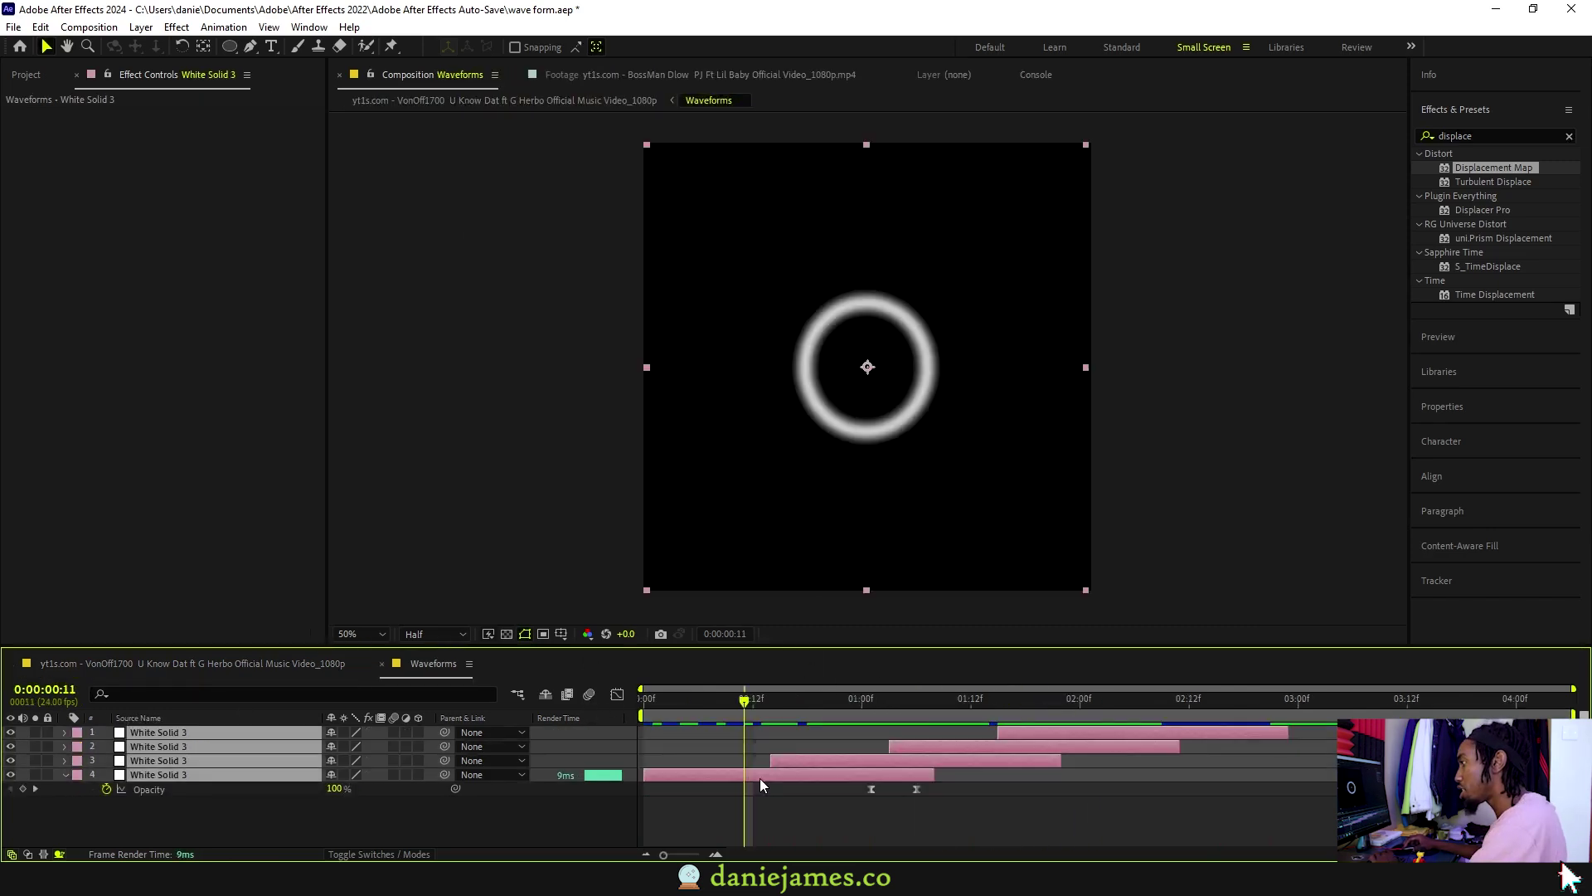
{"action": "key", "text": "p"}
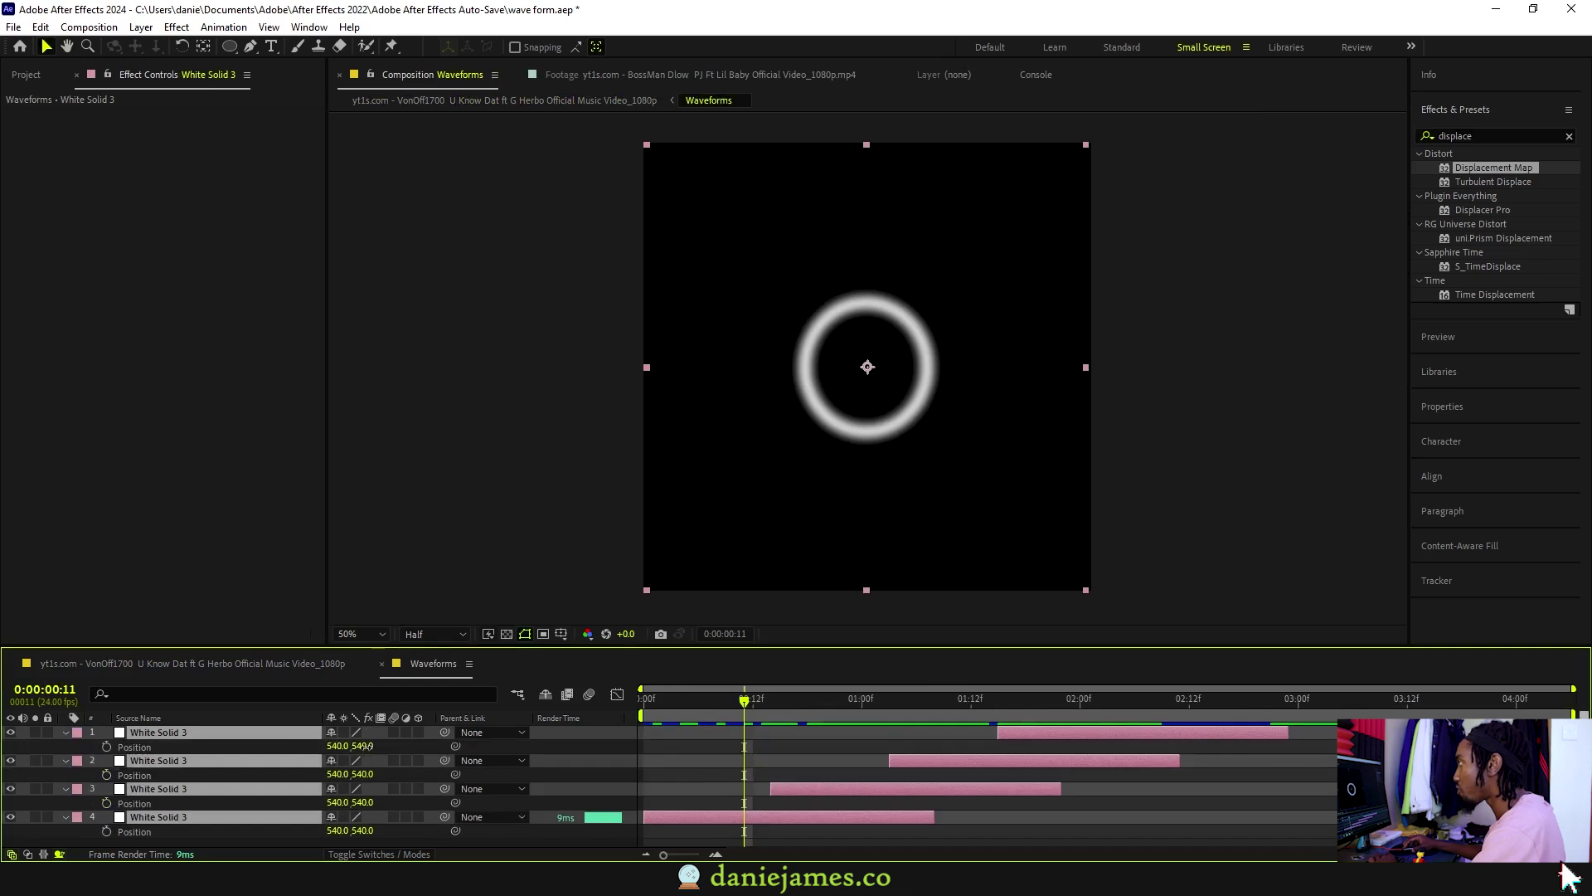
{"action": "left_click_drag", "start_coordinate": [365, 745], "coordinate": [547, 739]}
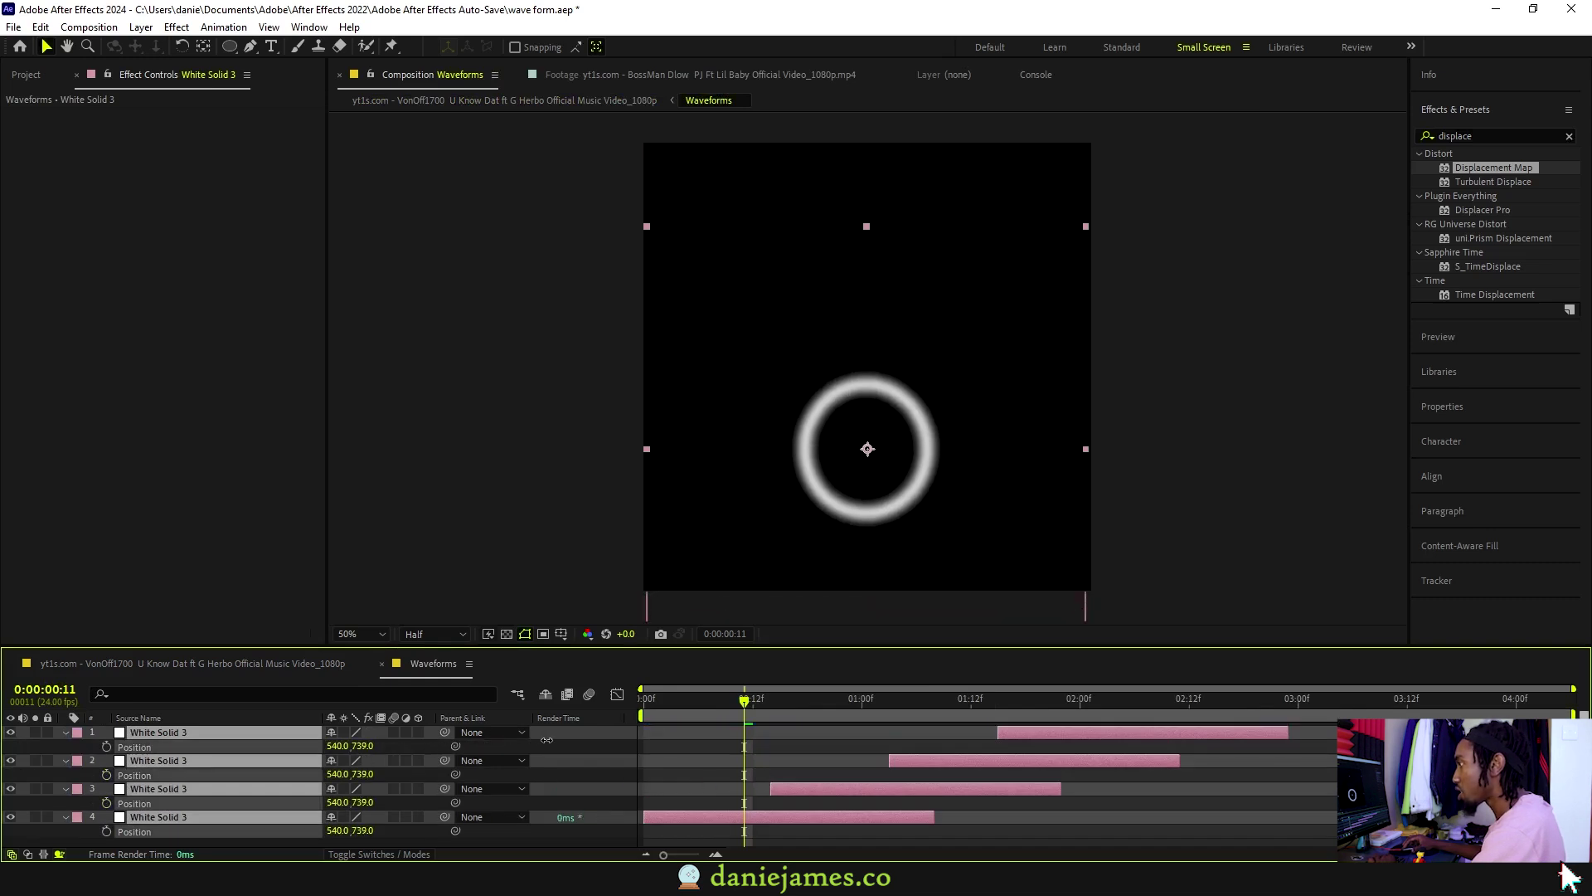
{"action": "left_click", "coordinate": [232, 660]}
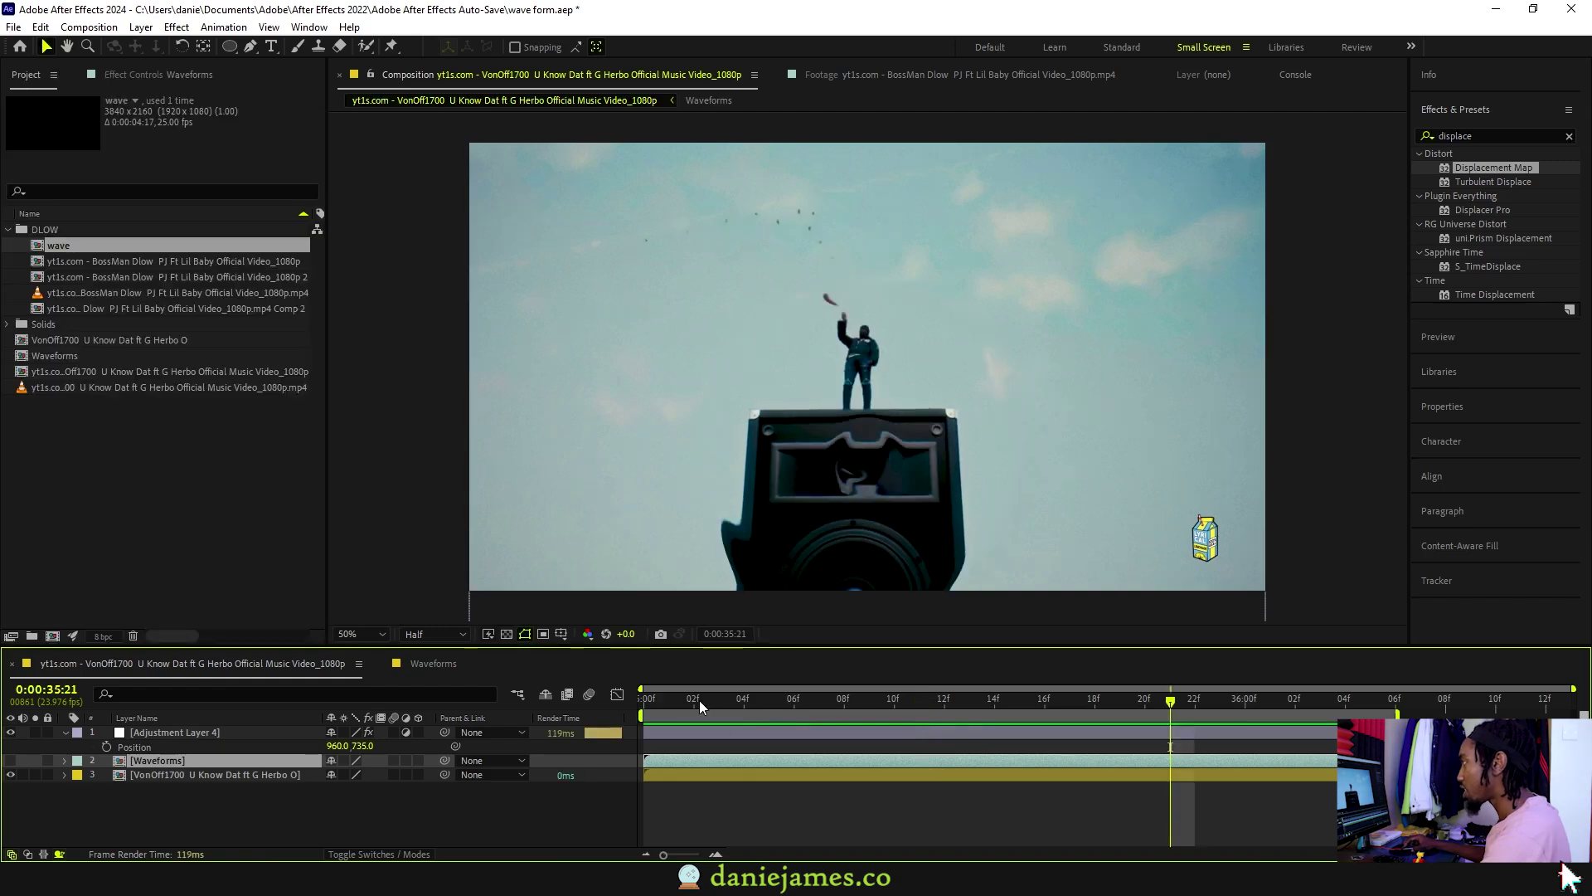
{"action": "left_click_drag", "start_coordinate": [699, 699], "coordinate": [553, 698]}
{"action": "key", "text": "space"}
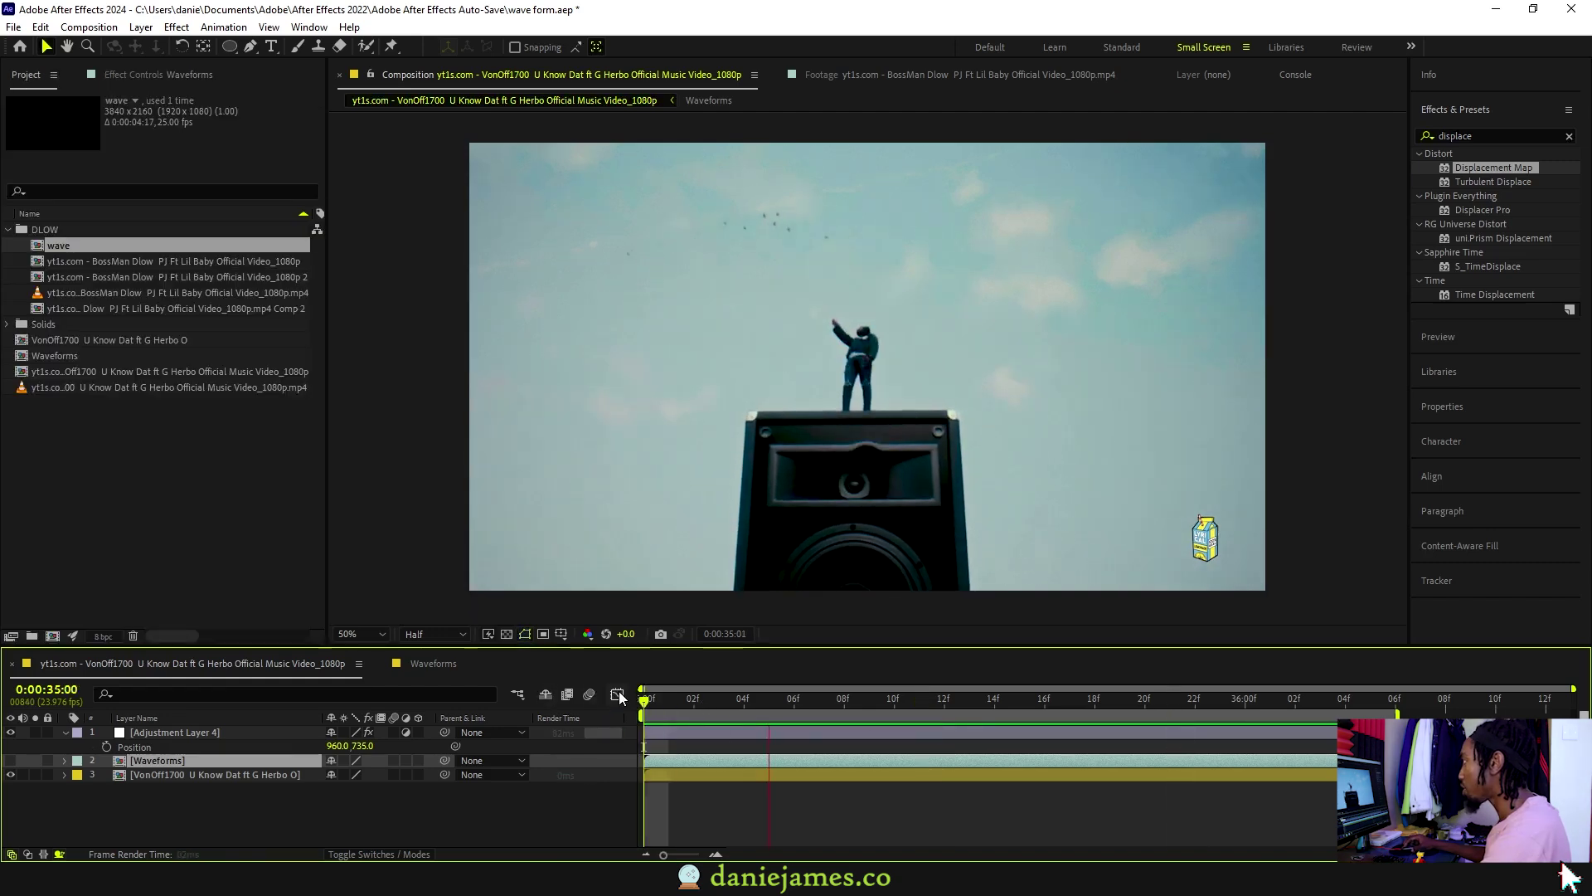
Scale all four white solids in the Waveforms composition to 221%.
{"action": "double_click", "coordinate": [186, 757]}
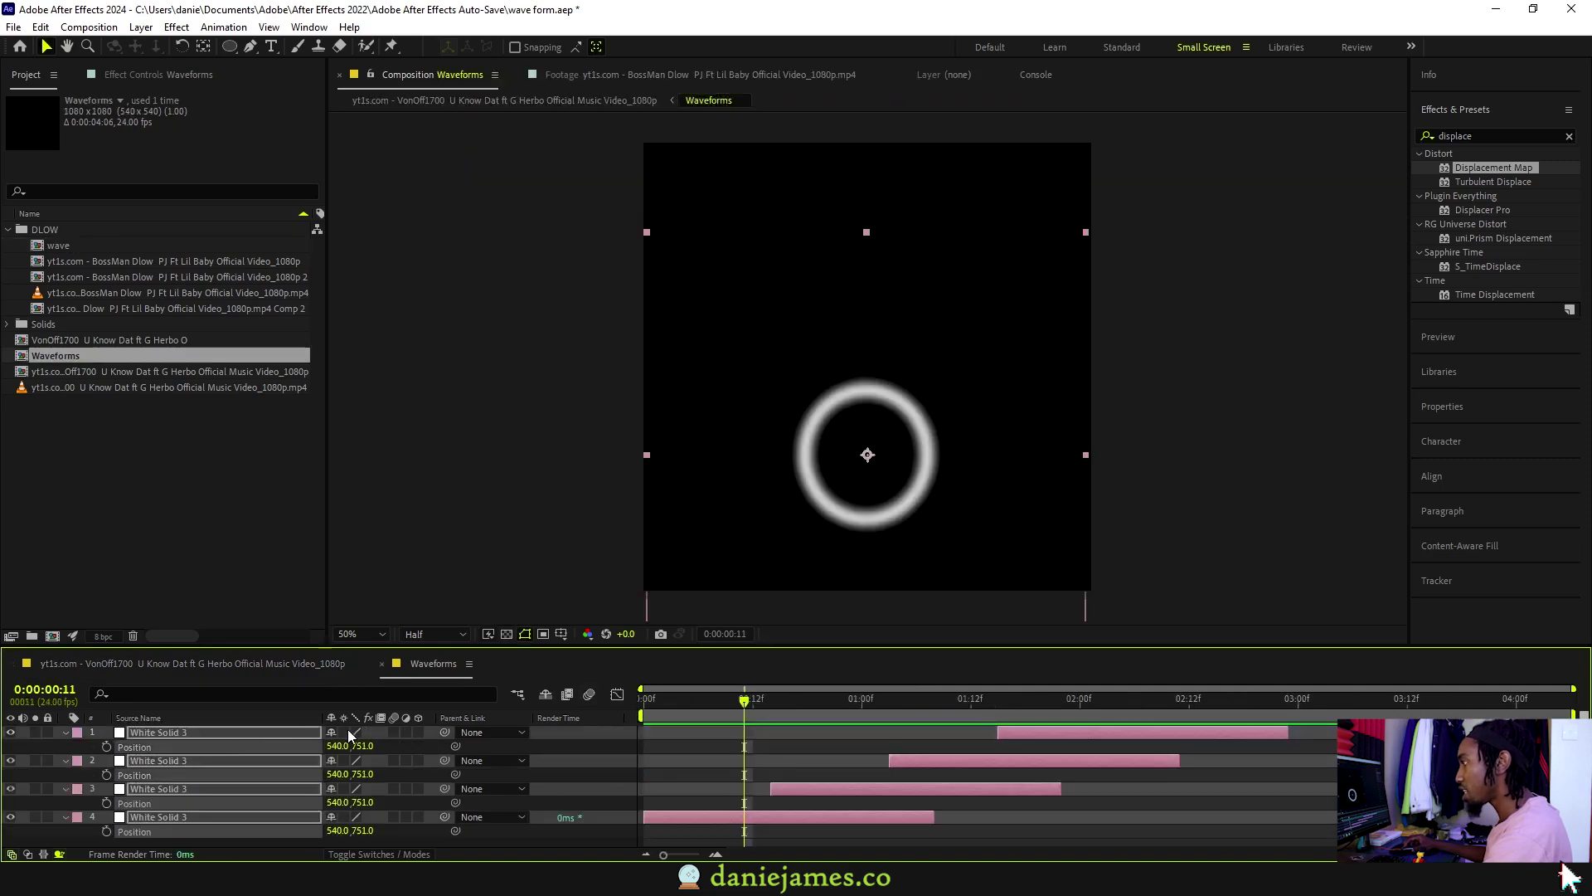
{"action": "key", "text": "s"}
{"action": "left_click_drag", "start_coordinate": [353, 748], "coordinate": [467, 761]}
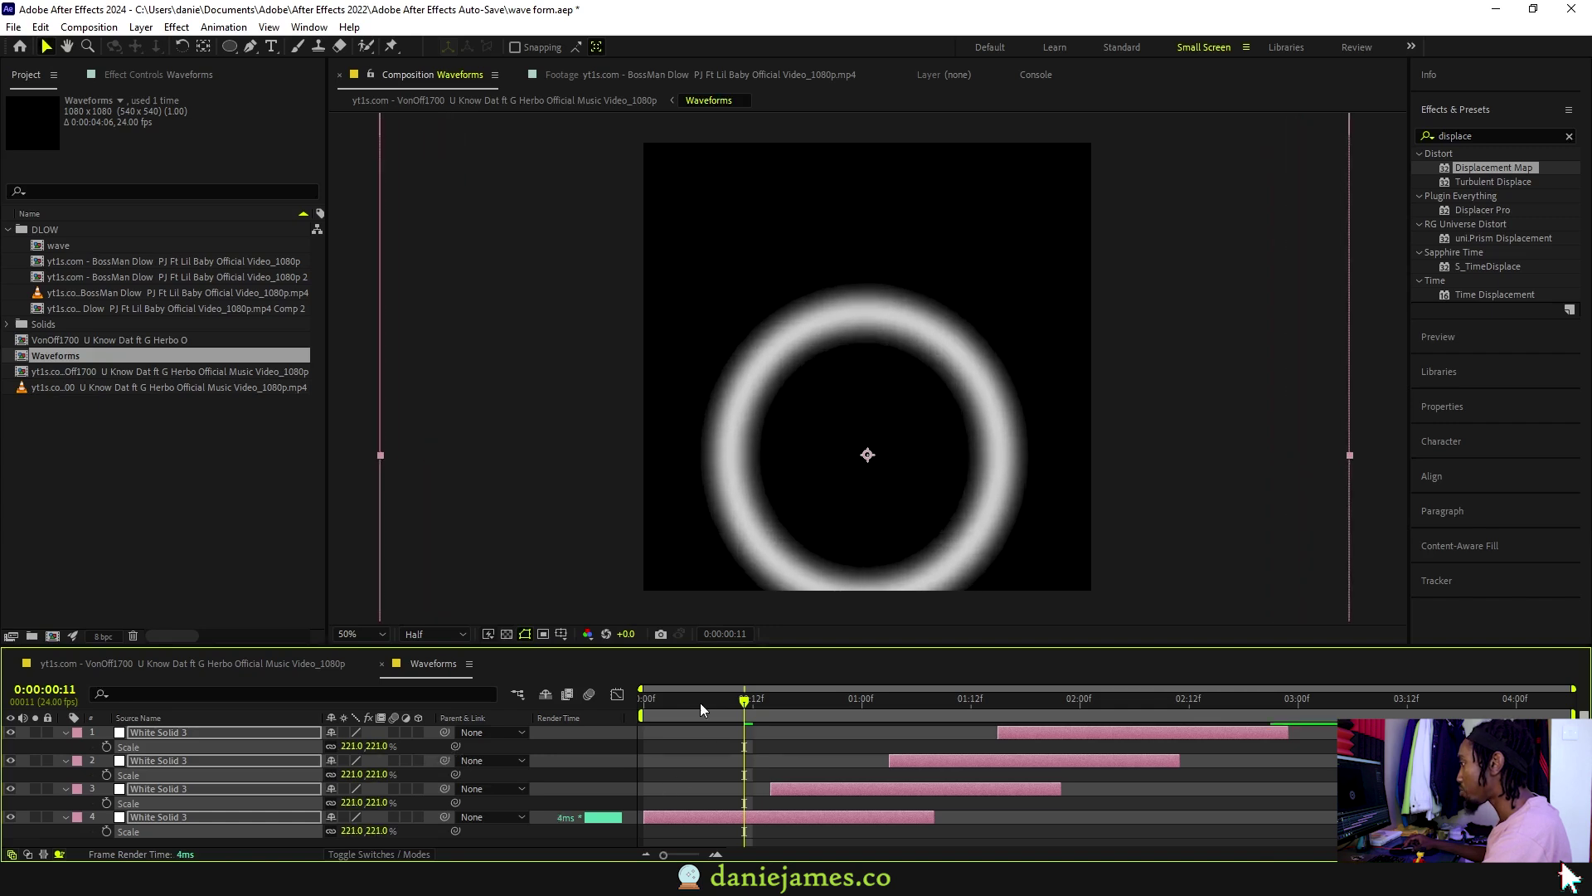
Preview the enlarged rings in the Waveforms composition, including around 0:00:02:02, and play the resulting distortion in the video composition.
{"action": "key", "text": "space"}
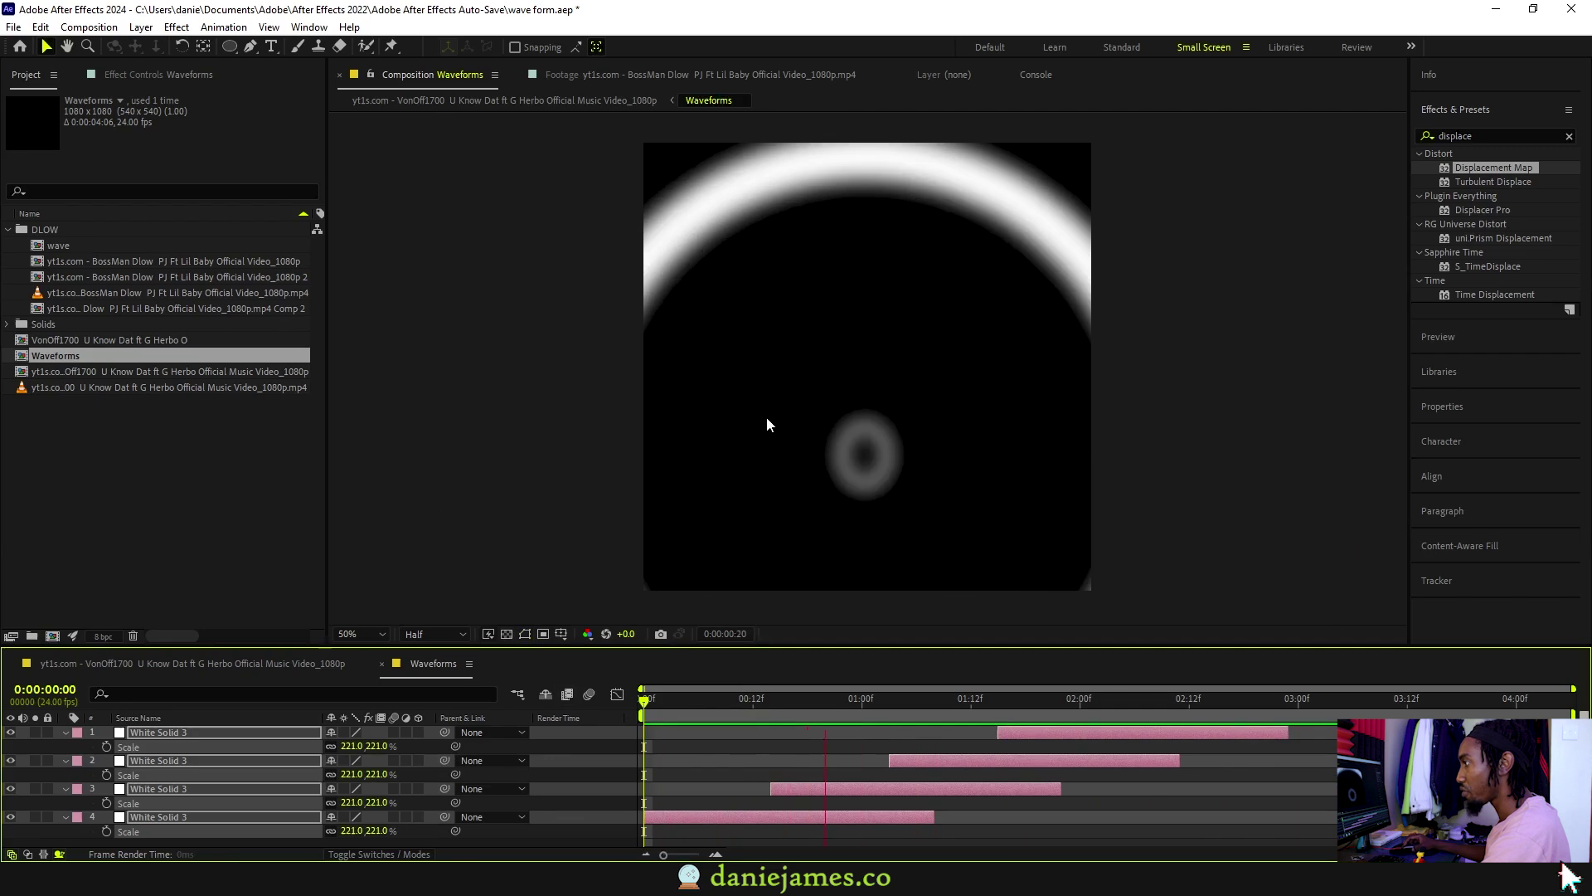
{"action": "left_click", "coordinate": [681, 702]}
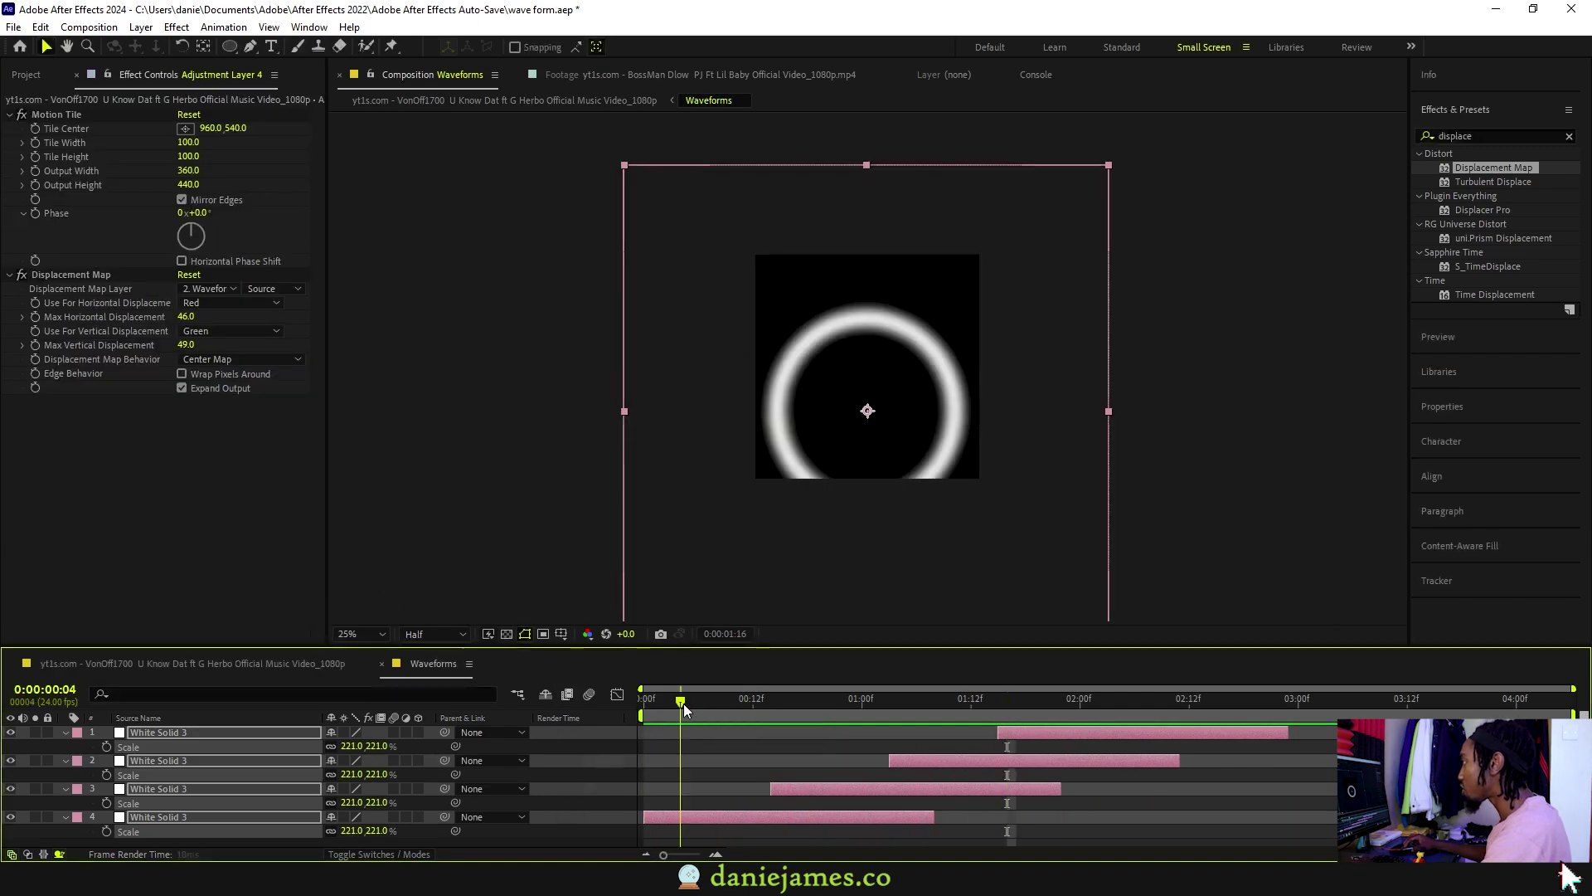
{"action": "left_click_drag", "start_coordinate": [683, 703], "coordinate": [1099, 718]}
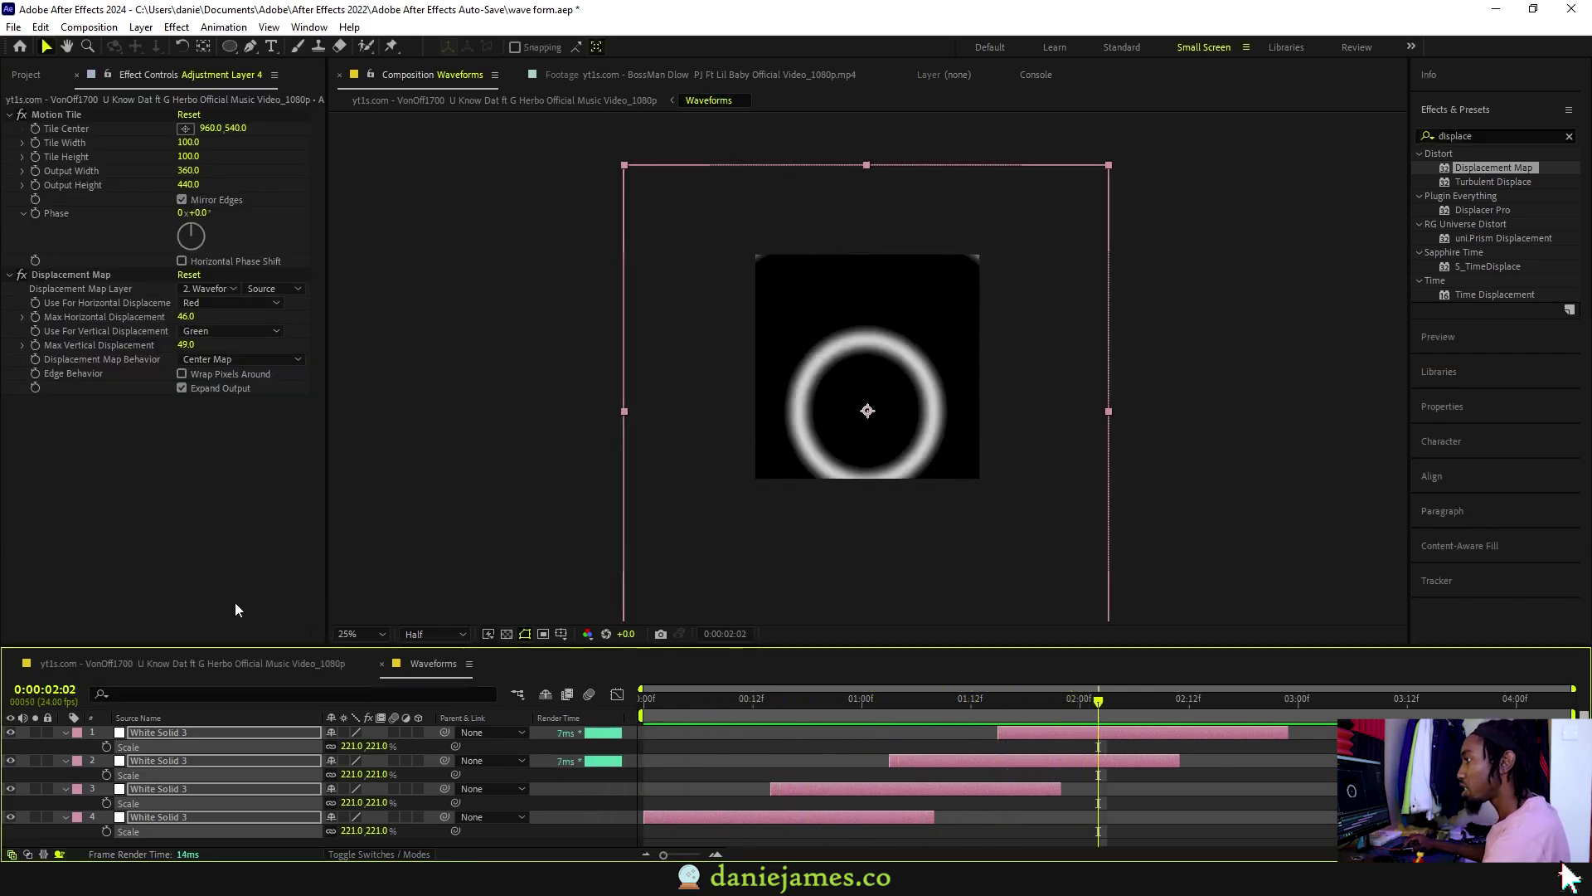
{"action": "left_click", "coordinate": [193, 664]}
{"action": "key", "text": "space"}
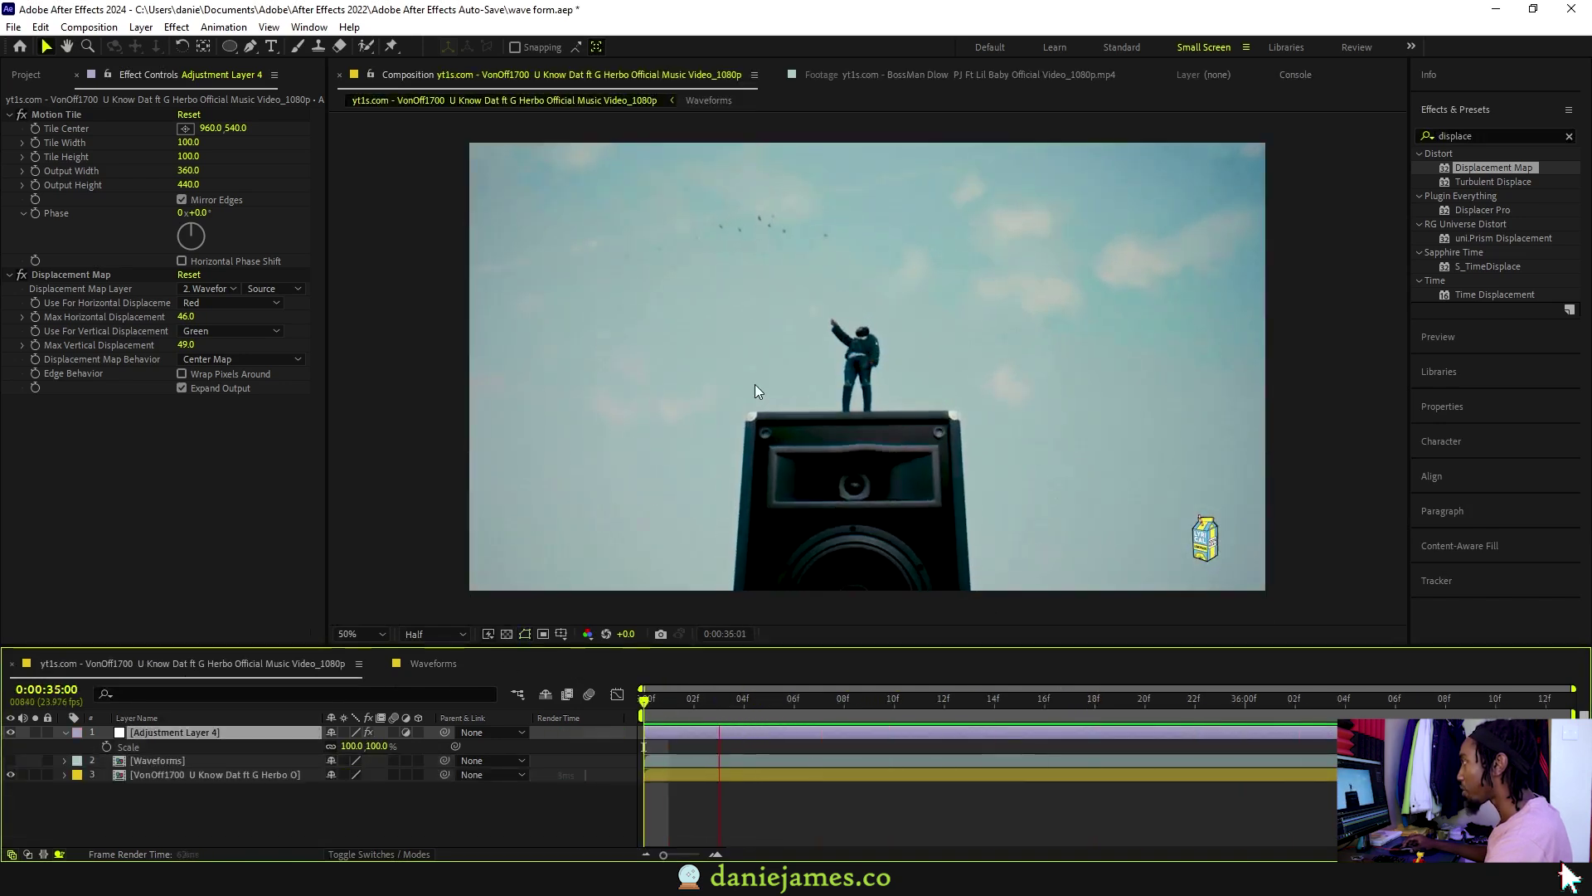
{"action": "key", "text": "space"}
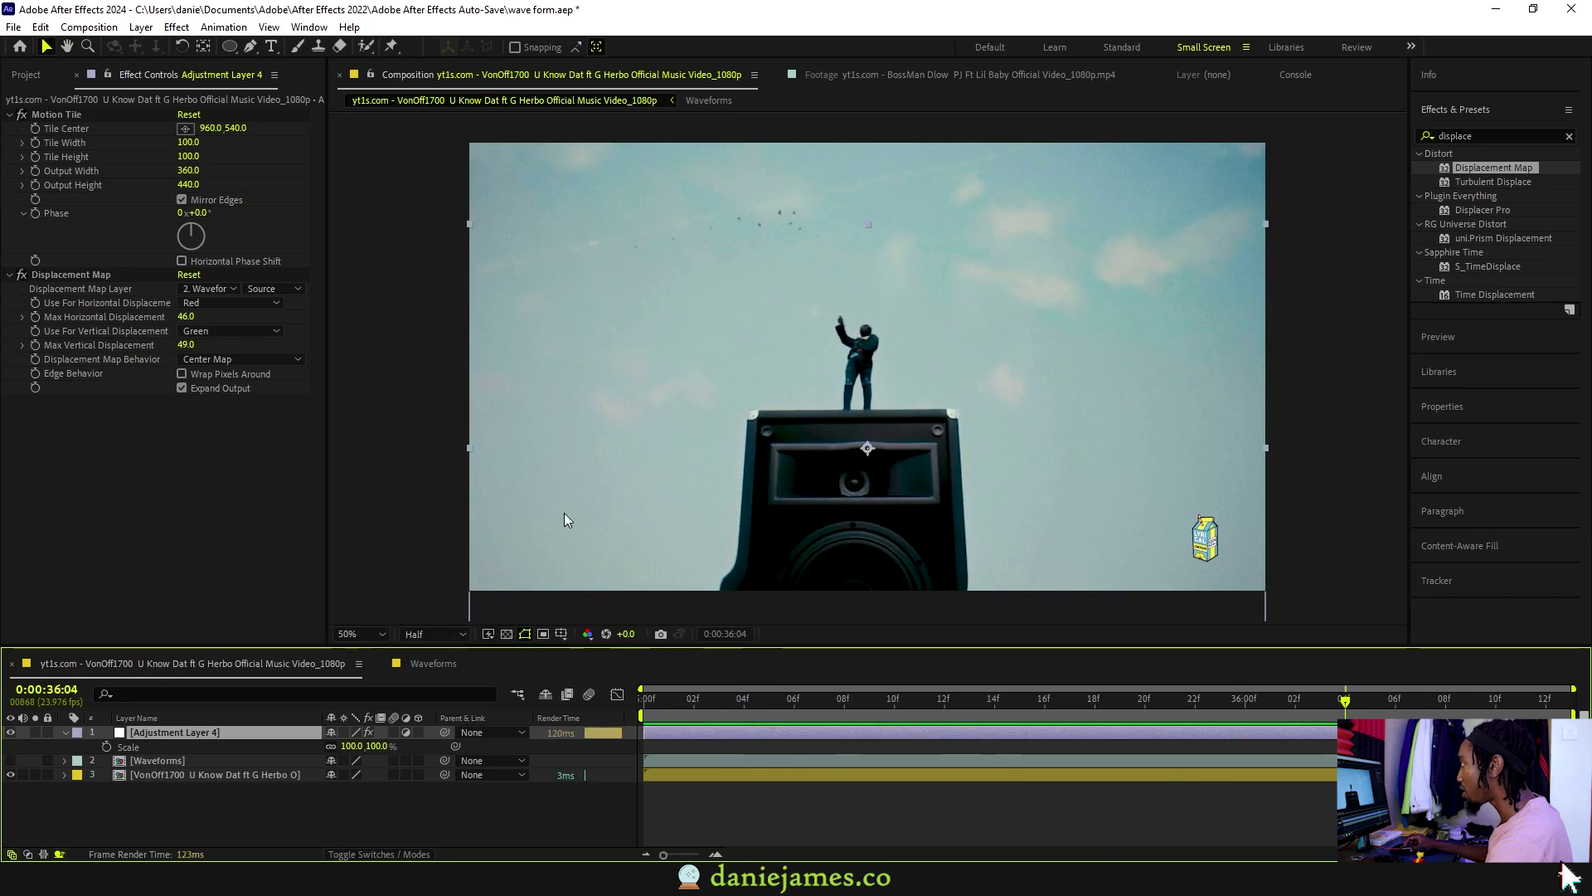
Open the Waveforms composition's settings and multiply its 1080 px width by 3 in Calculator.
{"action": "left_click", "coordinate": [452, 664]}
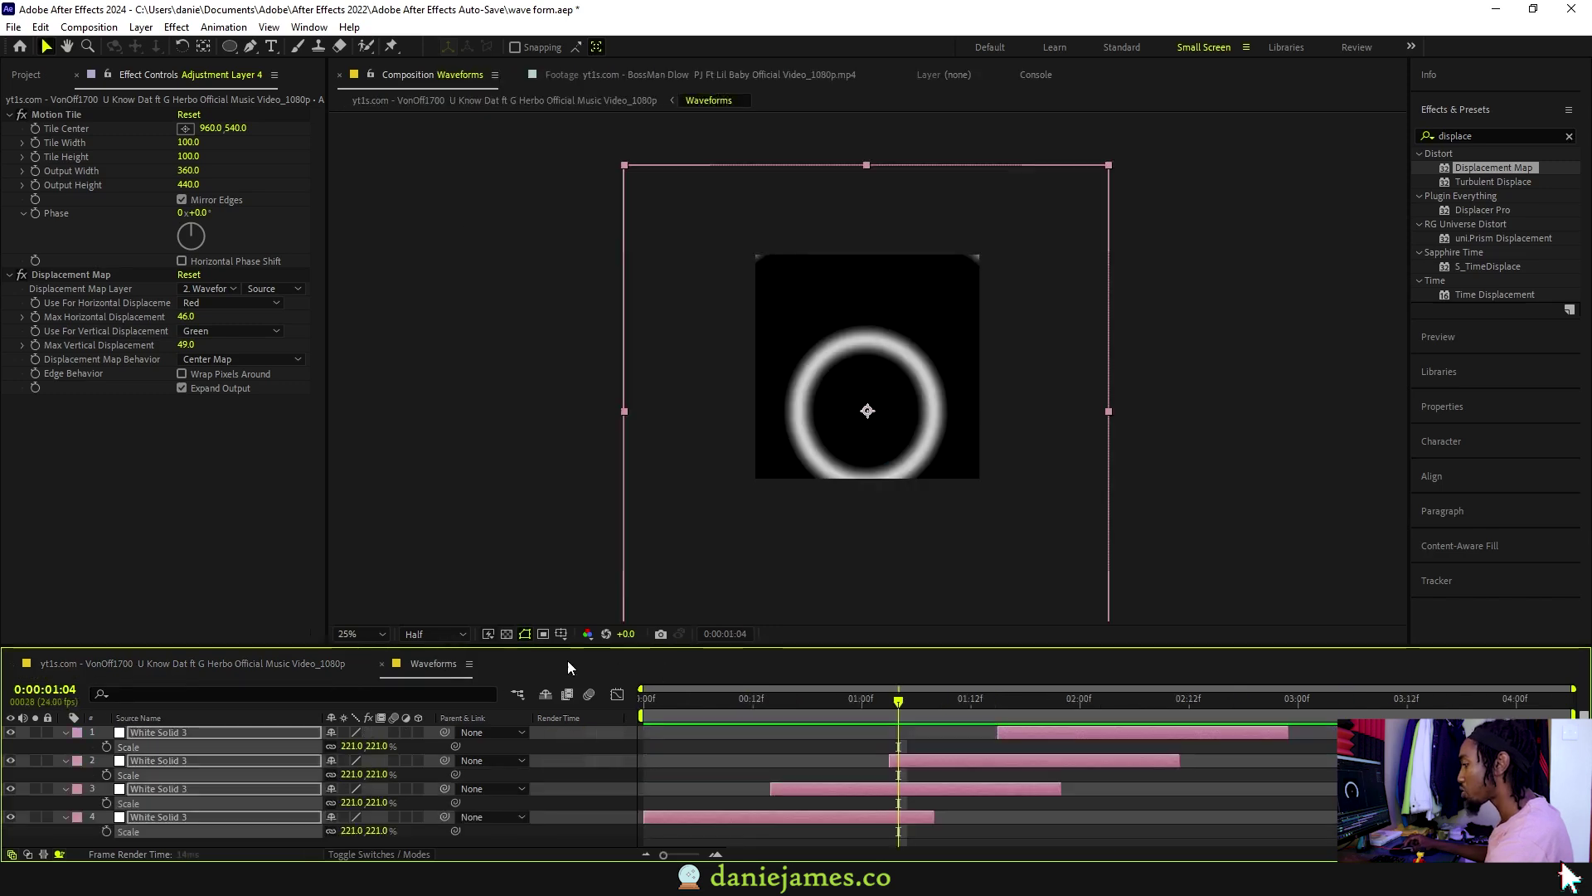
{"action": "left_click", "coordinate": [718, 698]}
{"action": "right_click", "coordinate": [512, 833]}
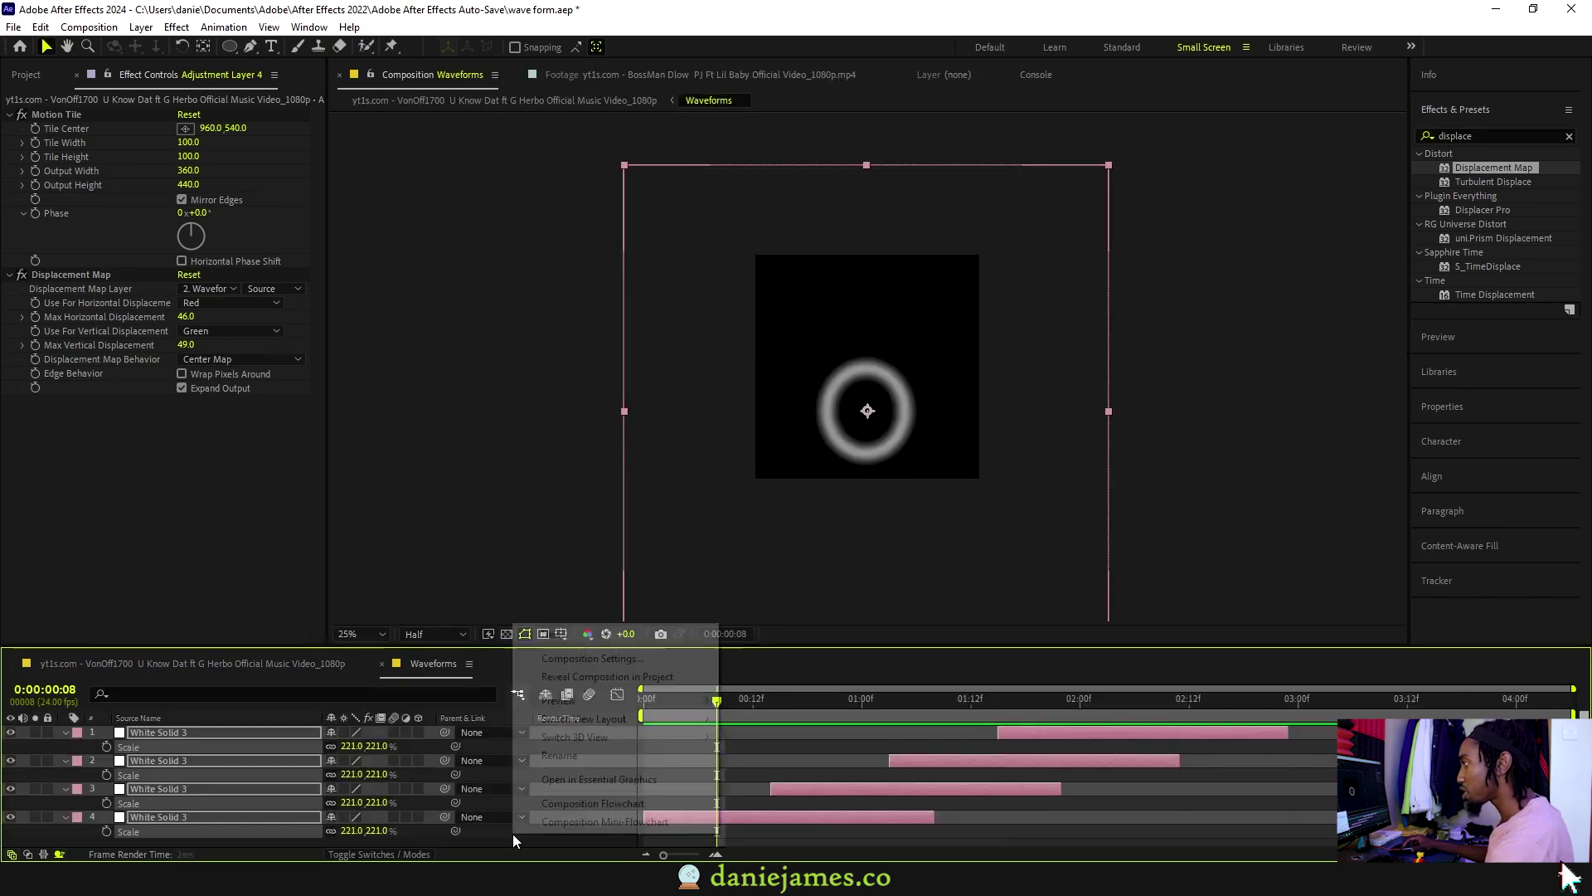
{"action": "left_click", "coordinate": [581, 659]}
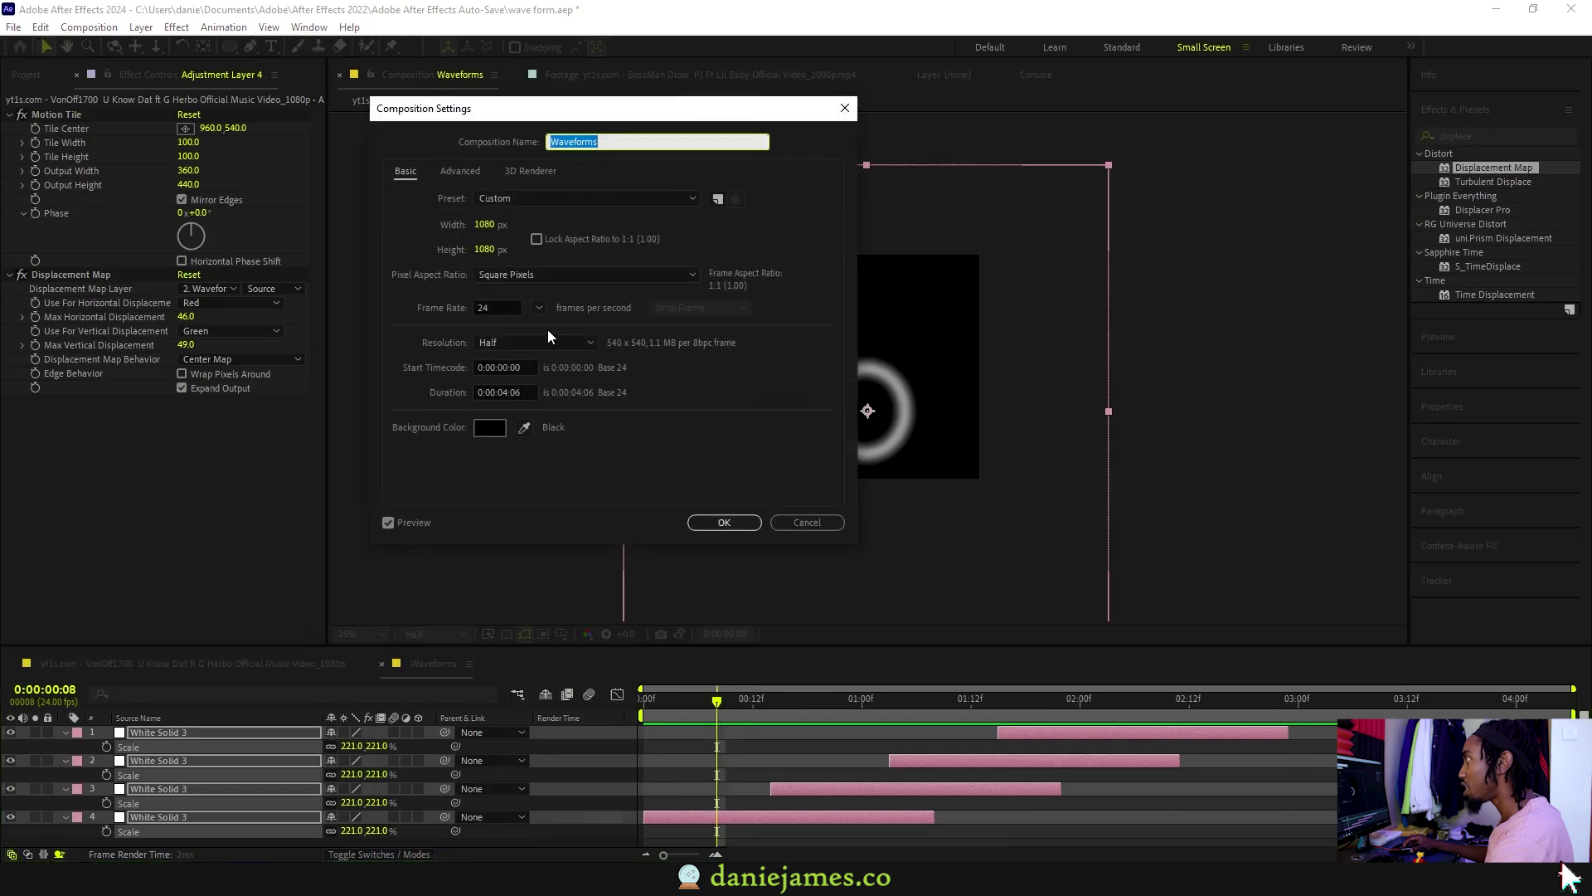
{"action": "left_click", "coordinate": [484, 226]}
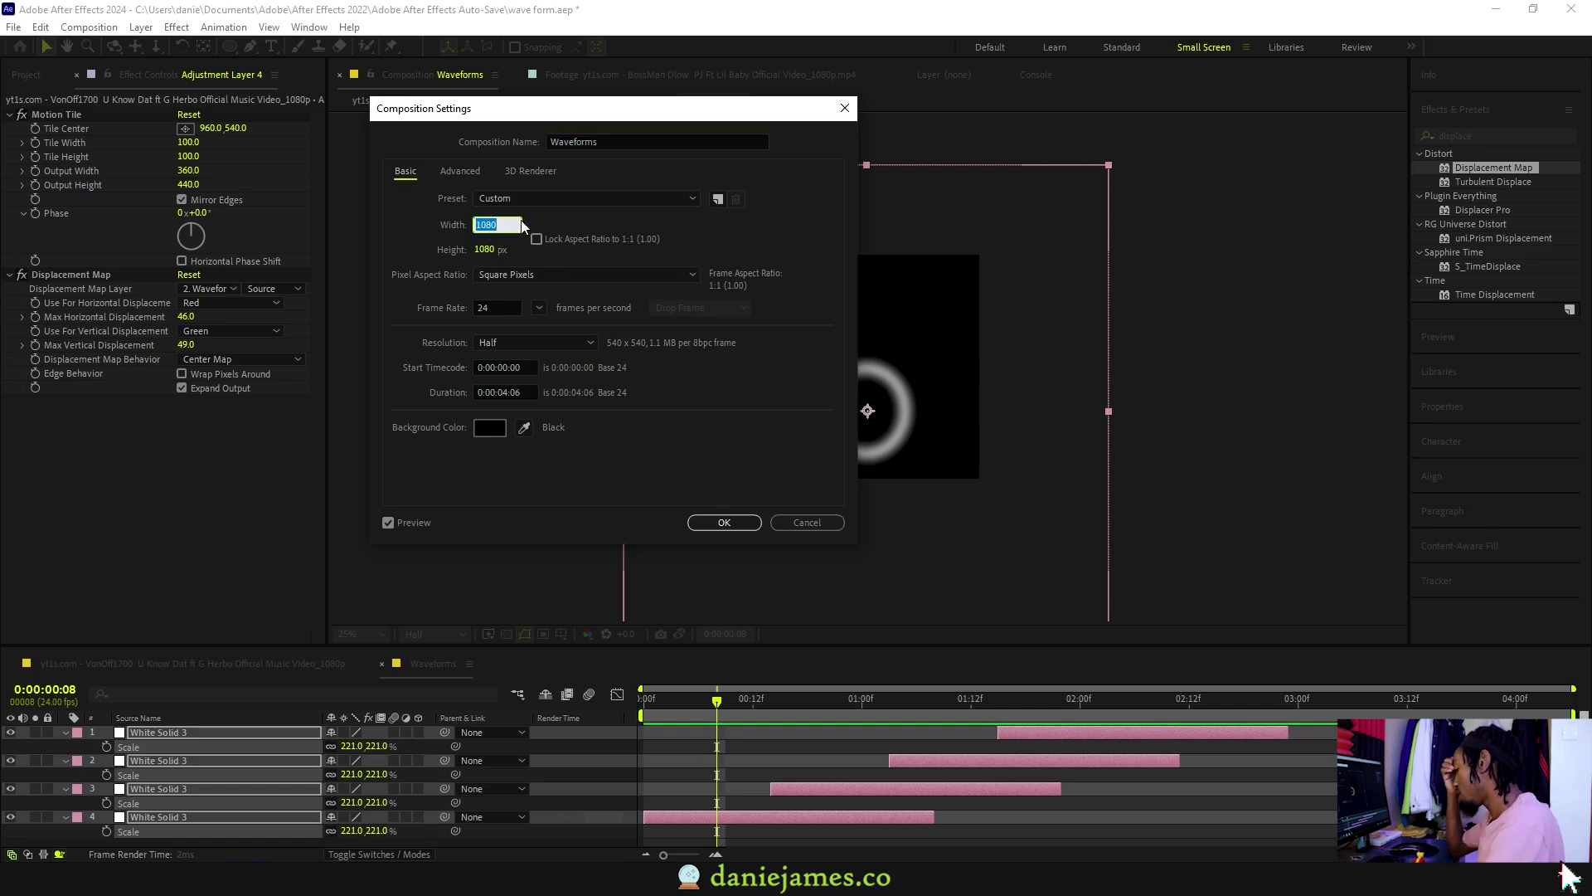
{"action": "left_click", "coordinate": [778, 529]}
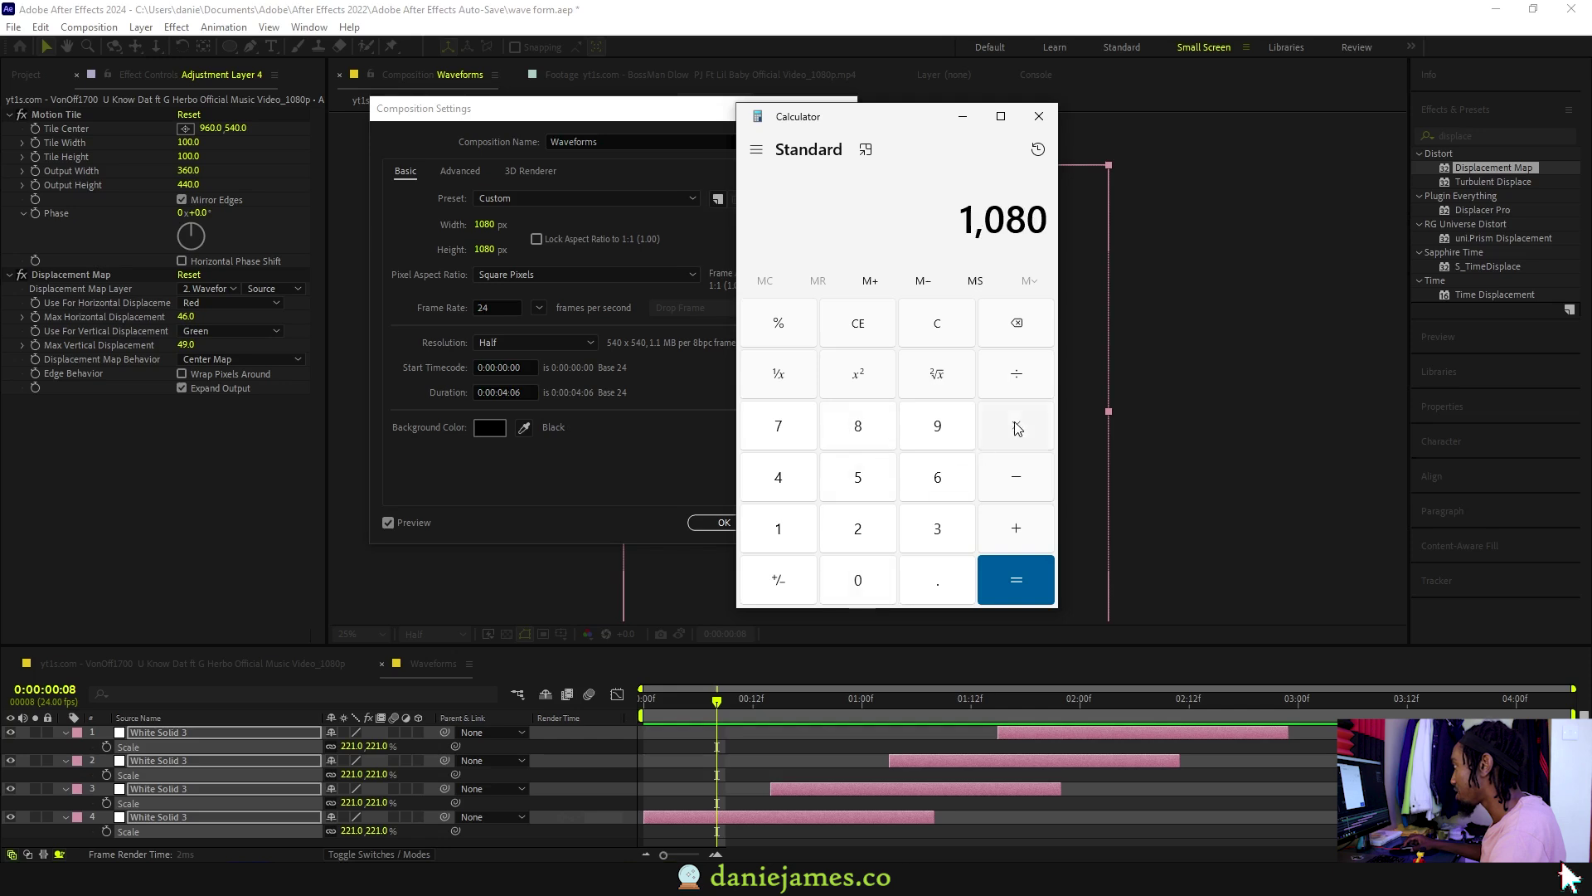
{"action": "left_click", "coordinate": [1017, 578]}
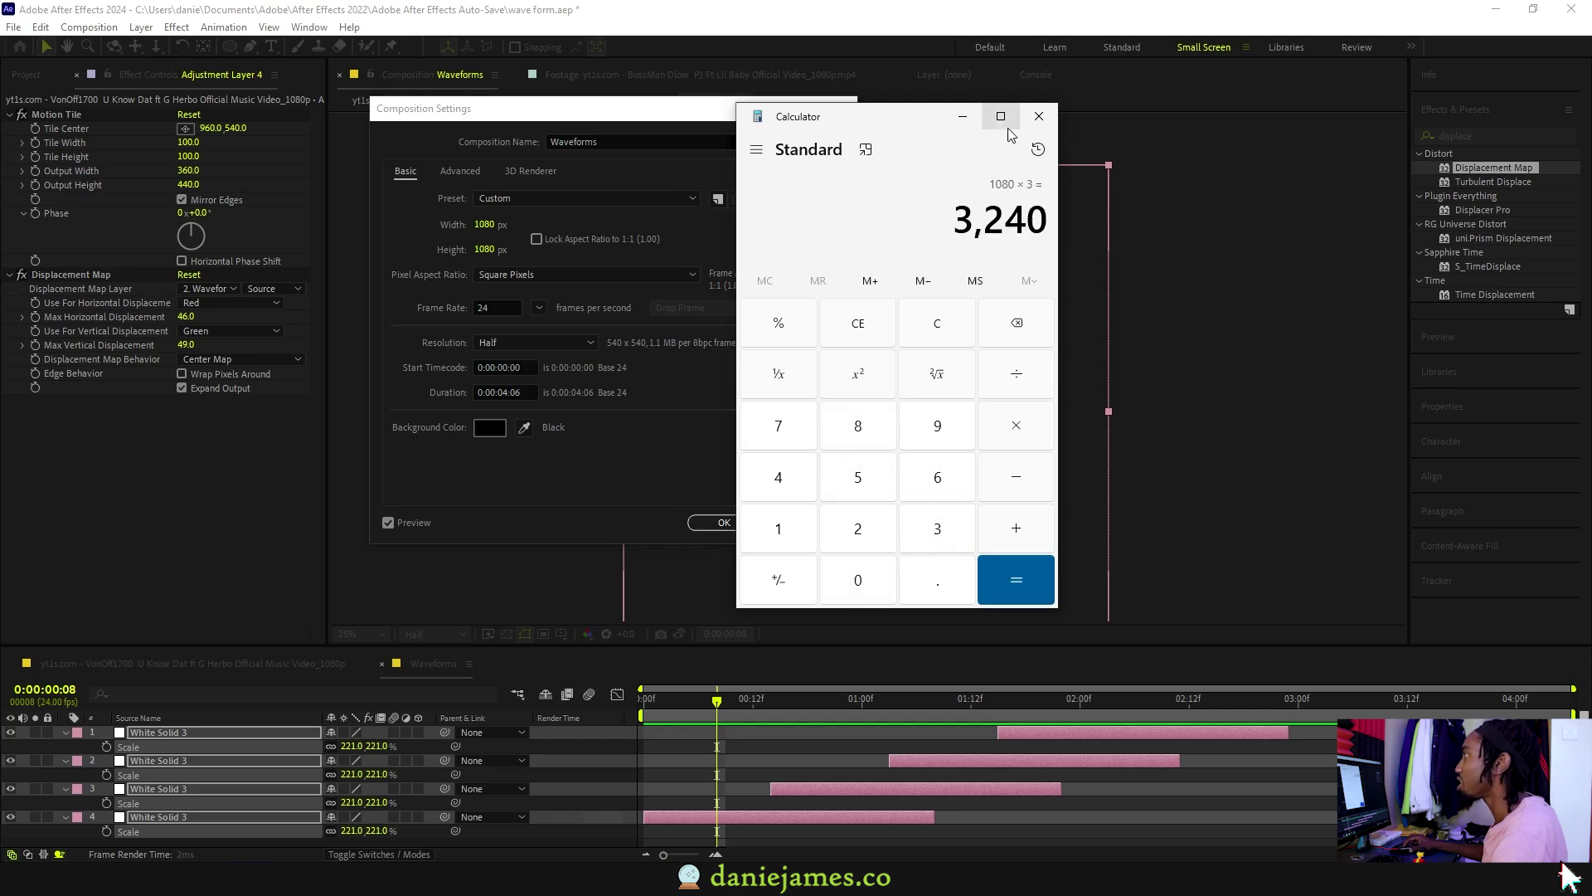
{"action": "left_click", "coordinate": [951, 123]}
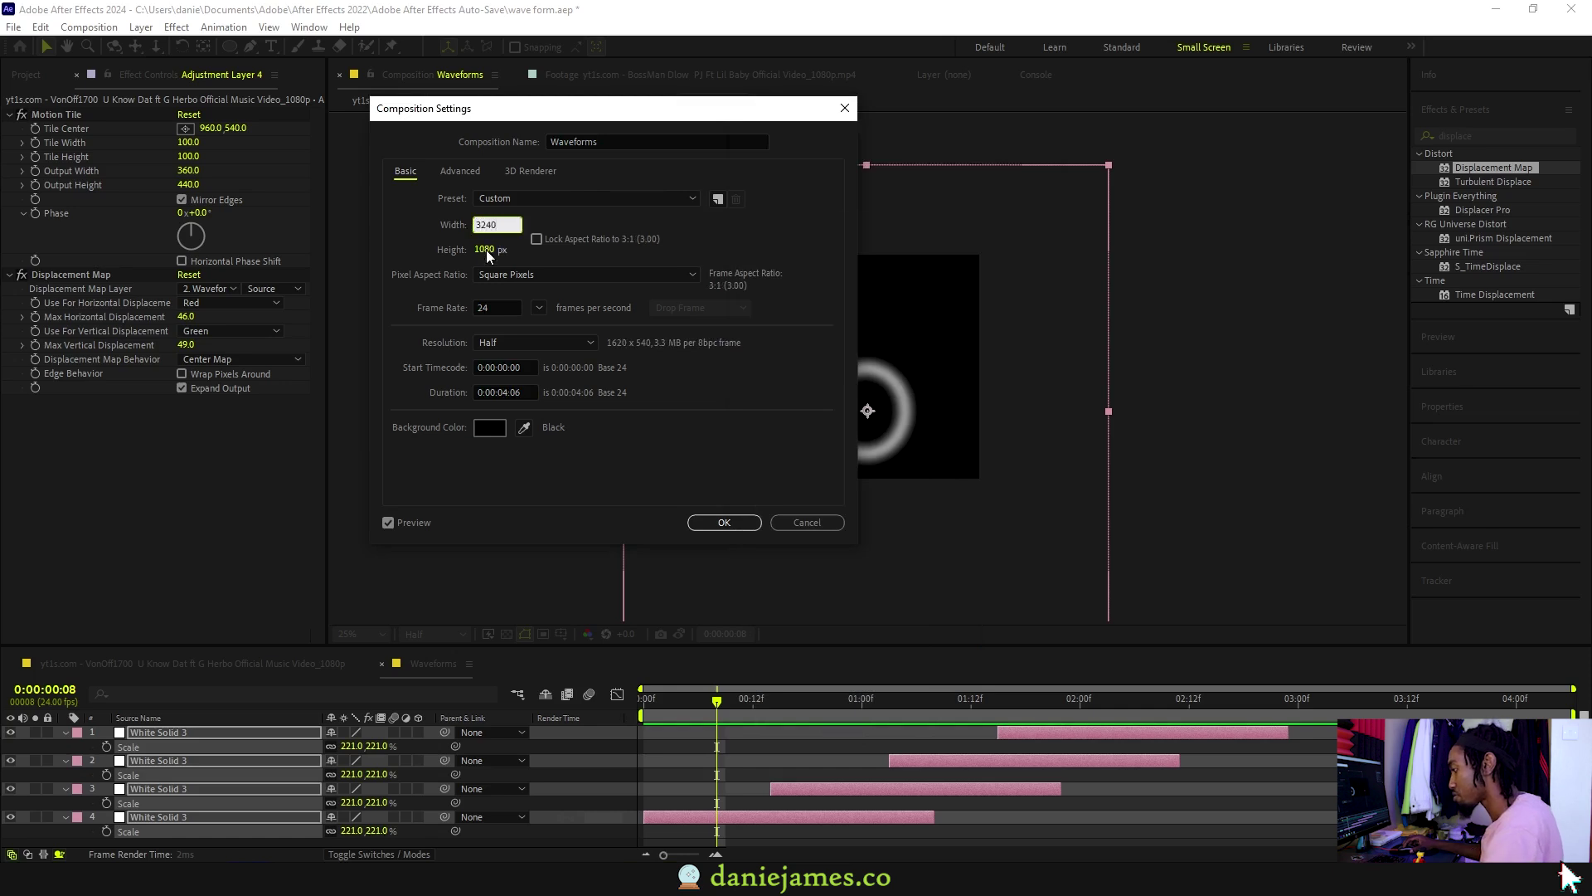
Set the Waveforms composition's width and height to 3240 px.
{"action": "left_click", "coordinate": [486, 250]}
{"action": "type", "text": "3240"}
{"action": "left_click", "coordinate": [698, 519]}
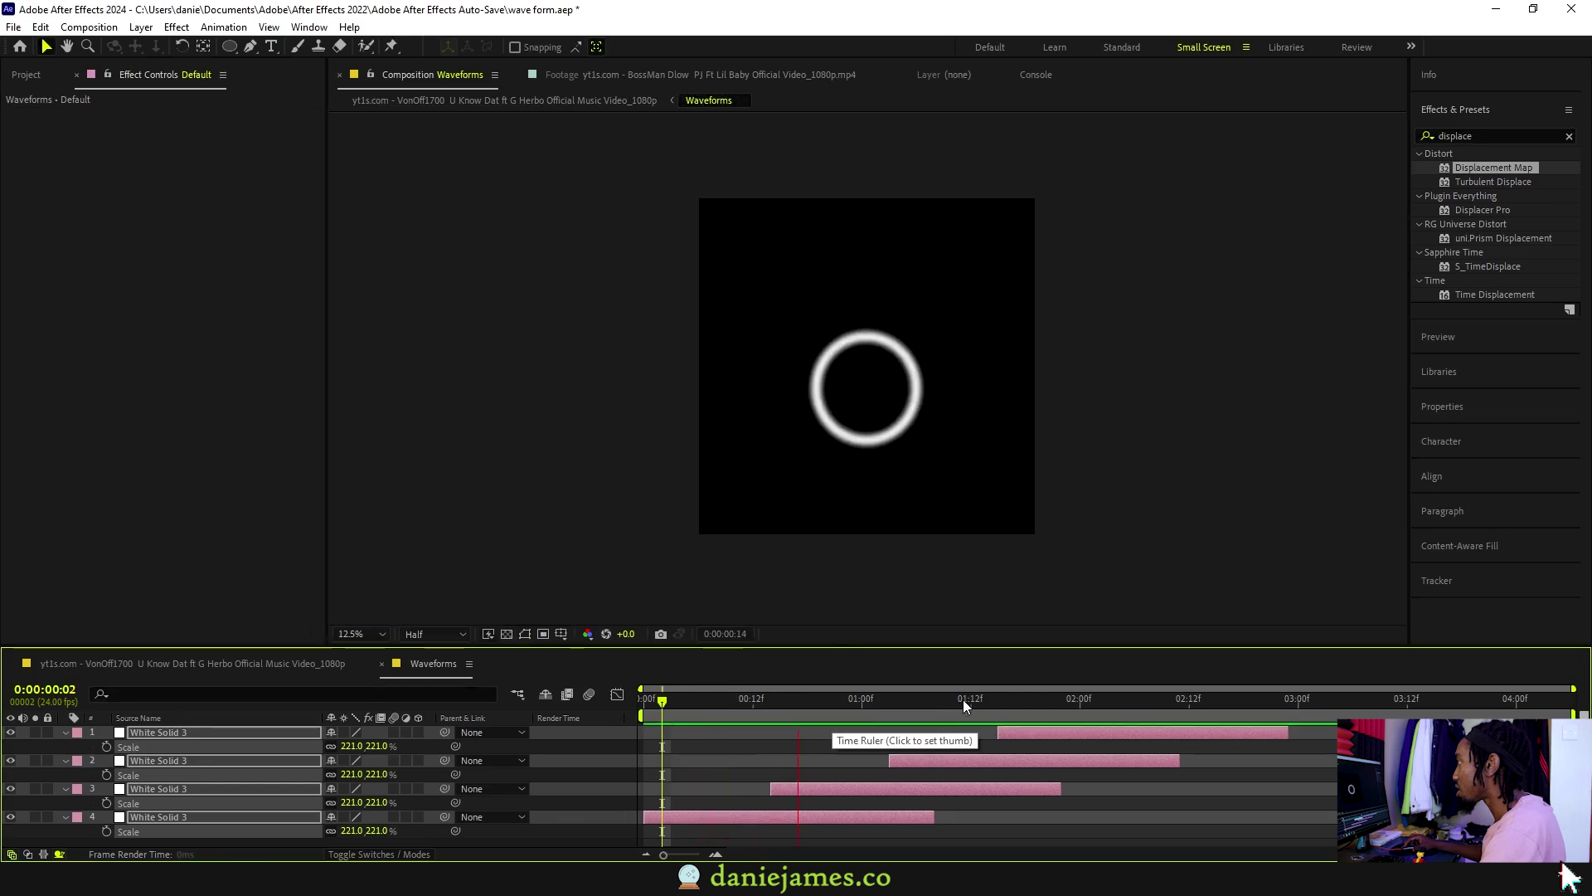
Scale all four white solids in the Waveforms composition to 278% and preview the distortion in the video composition.
{"action": "left_click", "coordinate": [739, 698]}
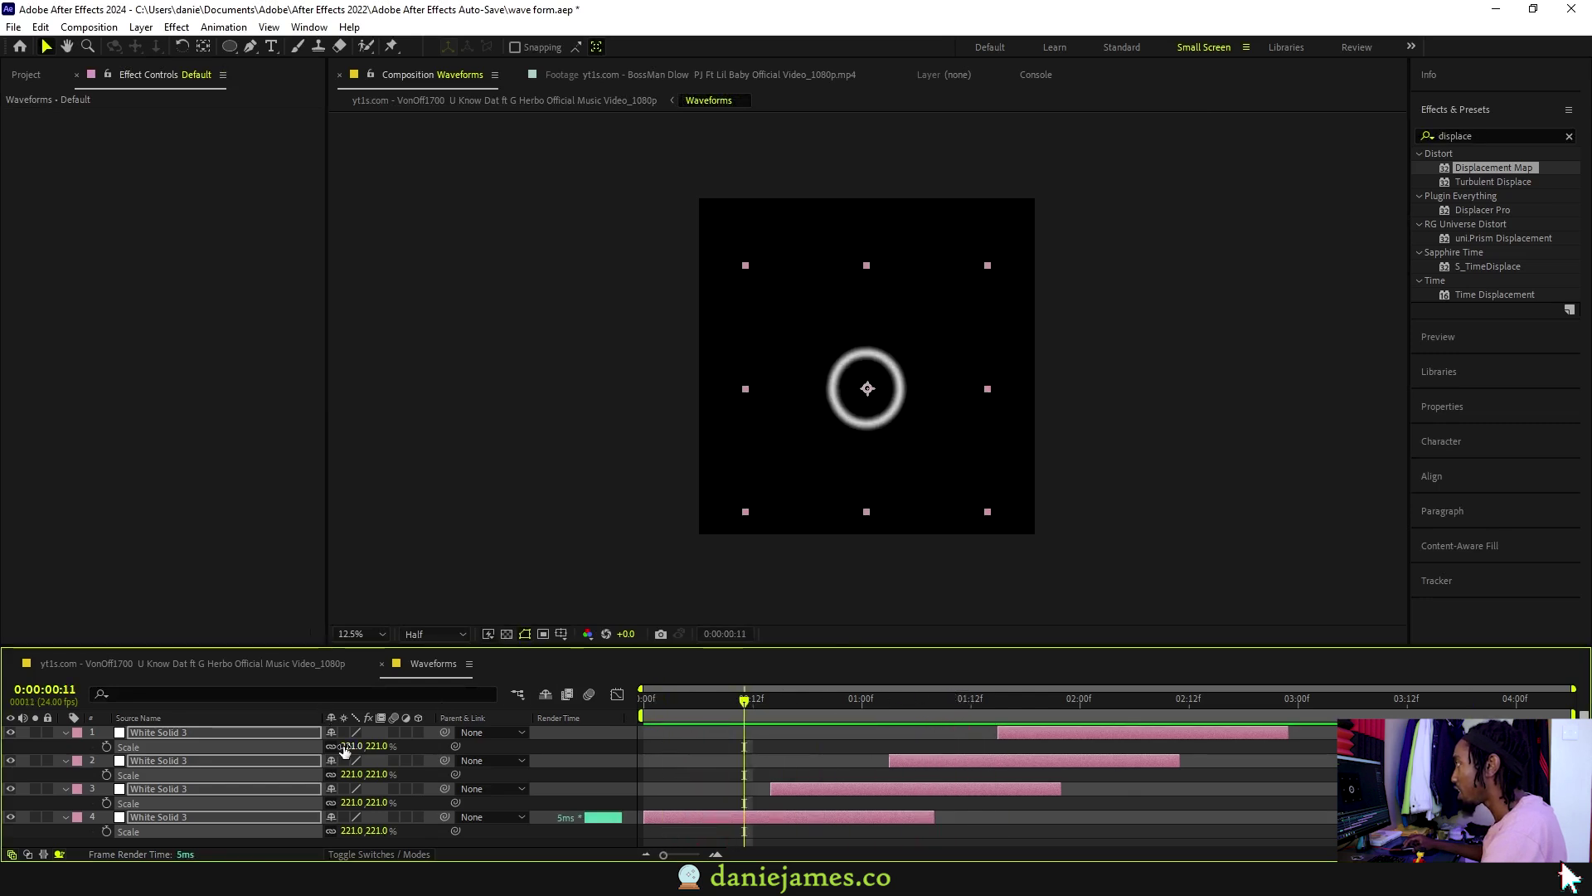
{"action": "left_click_drag", "start_coordinate": [345, 749], "coordinate": [395, 748]}
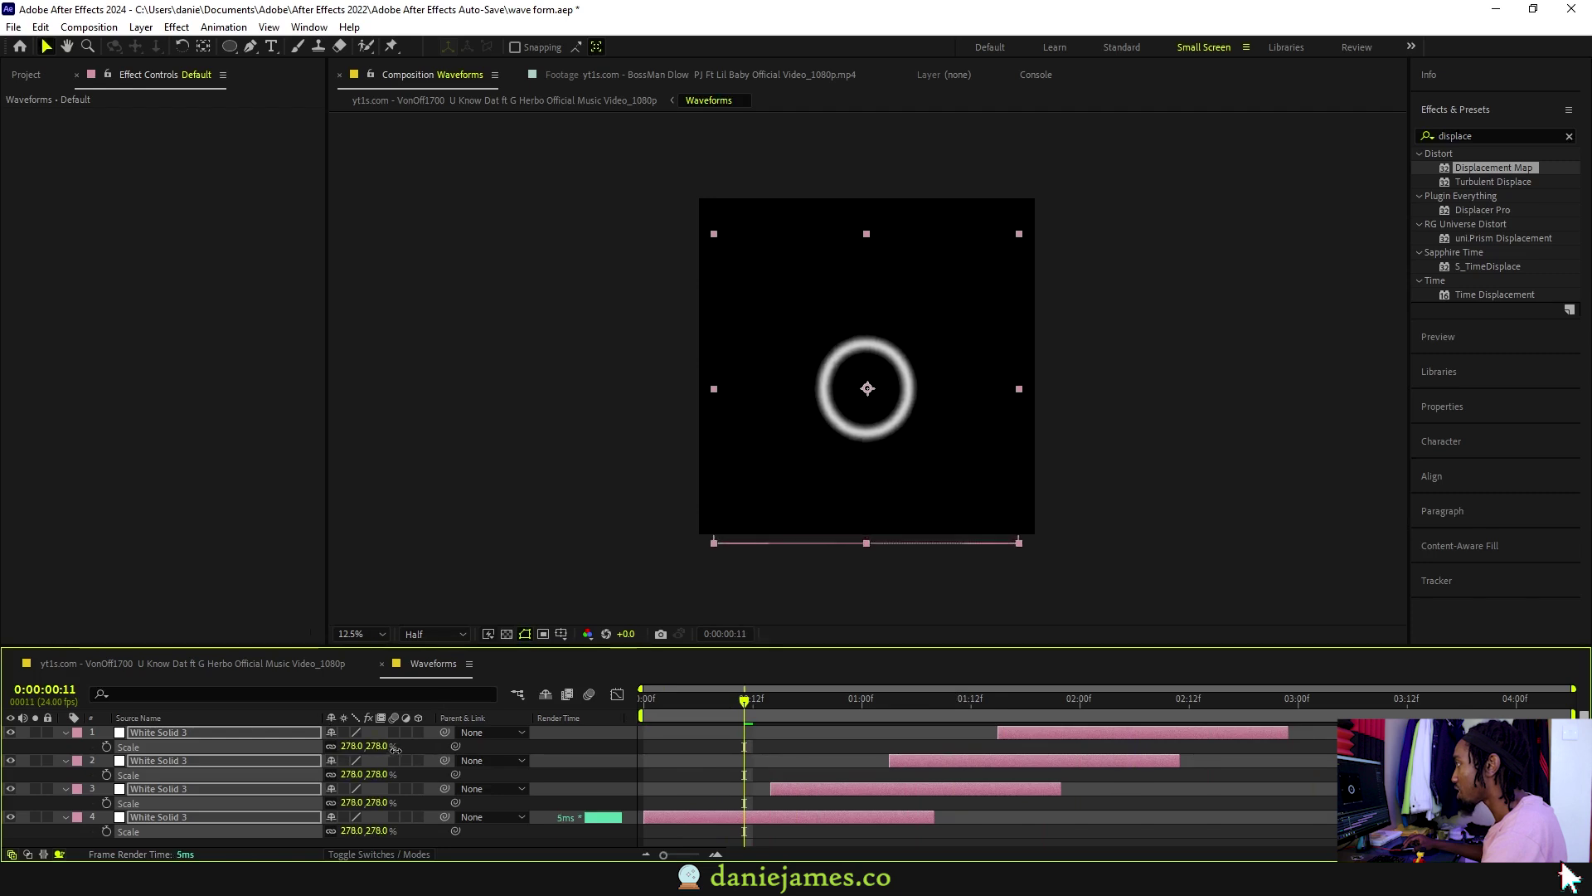
{"action": "left_click_drag", "start_coordinate": [753, 707], "coordinate": [744, 714]}
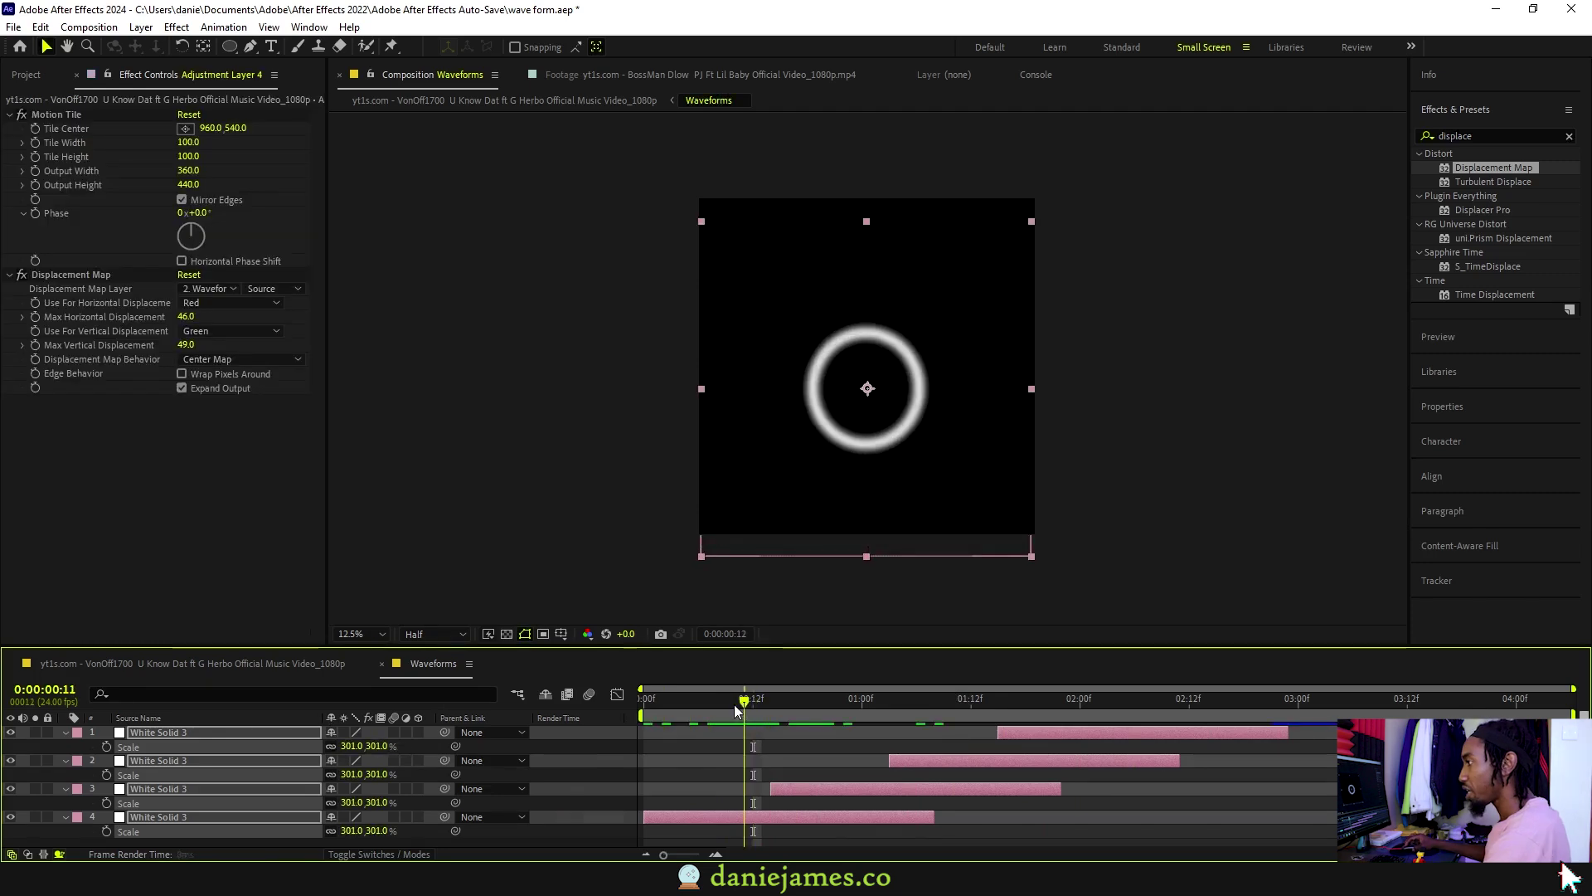
{"action": "left_click", "coordinate": [205, 663]}
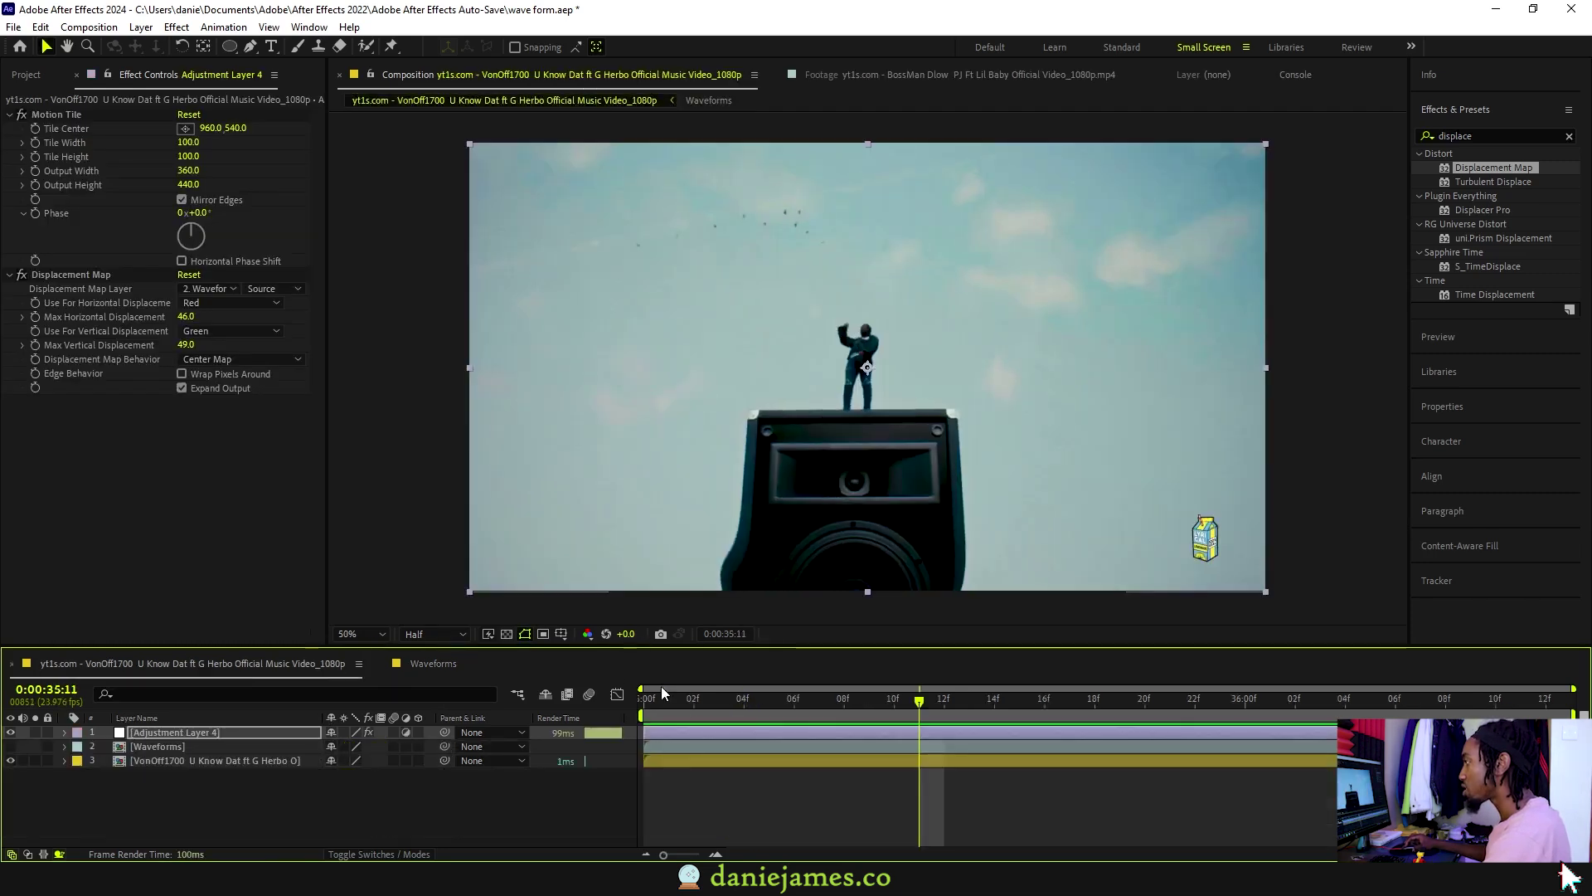
{"action": "key", "text": "space"}
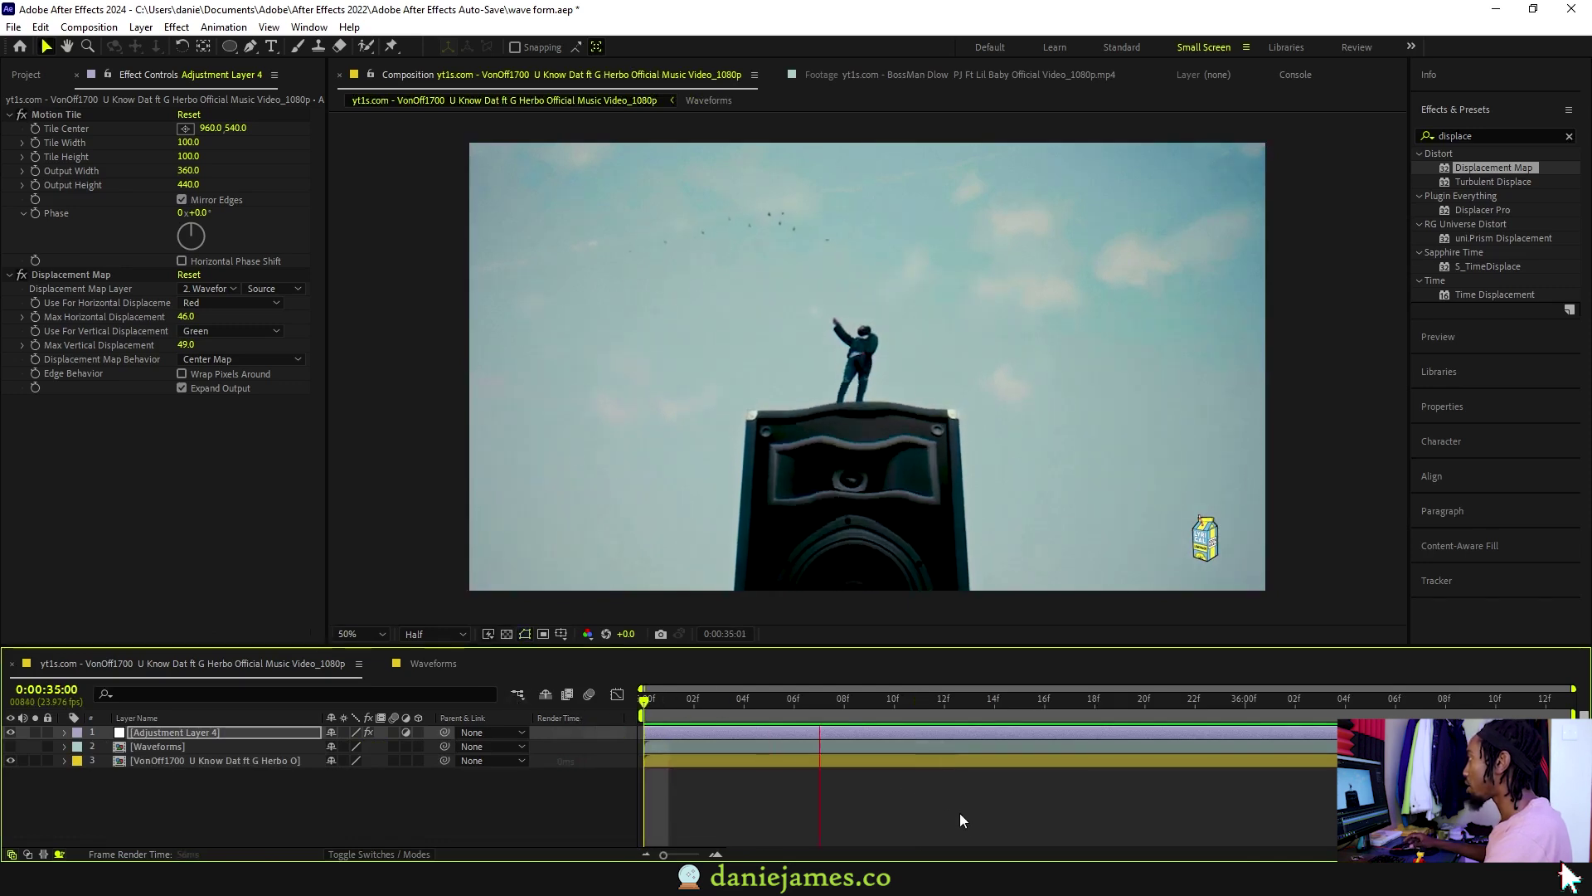